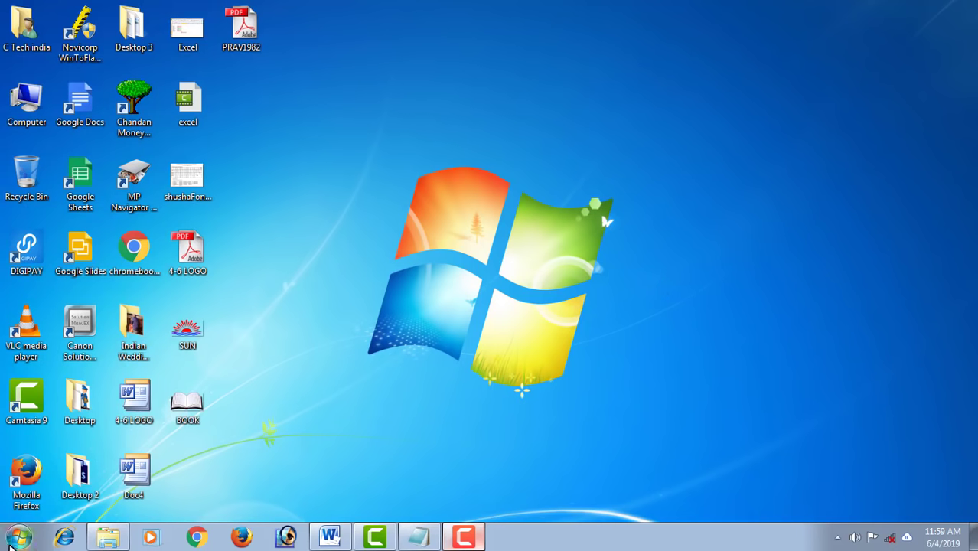
# Open the Start menu and show Microsoft Word 2010 with its recent documents.
pyautogui.click(9, 541)
pyautogui.moveTo(73, 226)
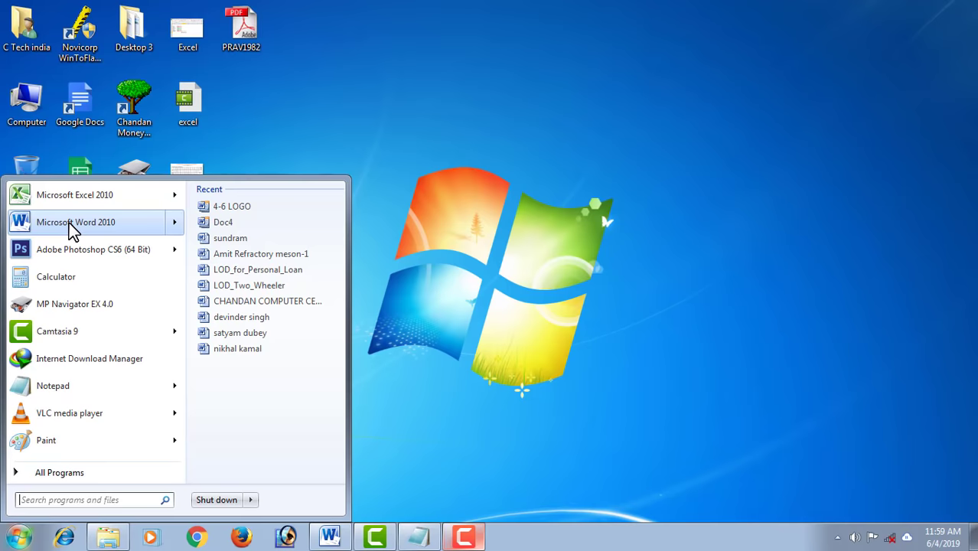
# Launch Word 2010 maximized and switch the blank page to landscape orientation.
pyautogui.click(73, 223)
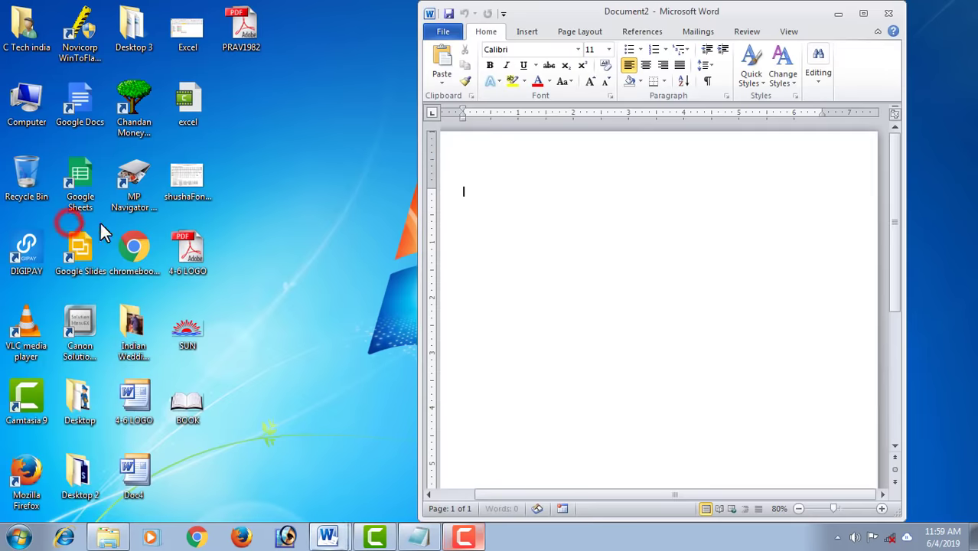
pyautogui.click(864, 13)
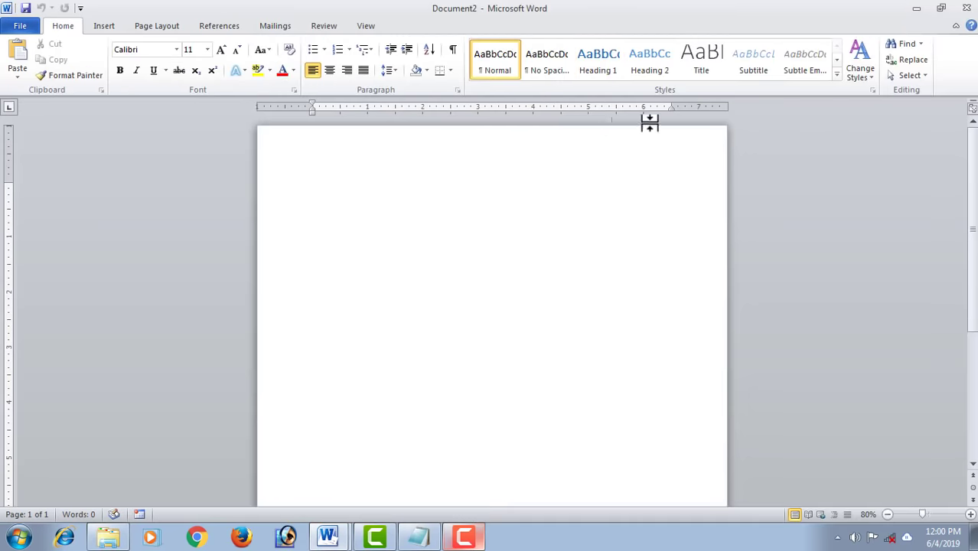
pyautogui.click(155, 28)
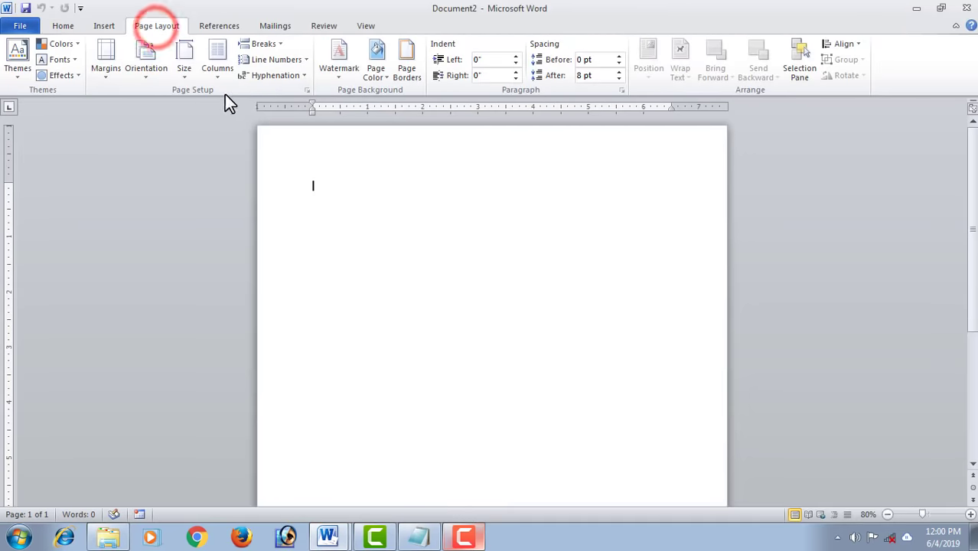
pyautogui.click(157, 73)
pyautogui.click(170, 130)
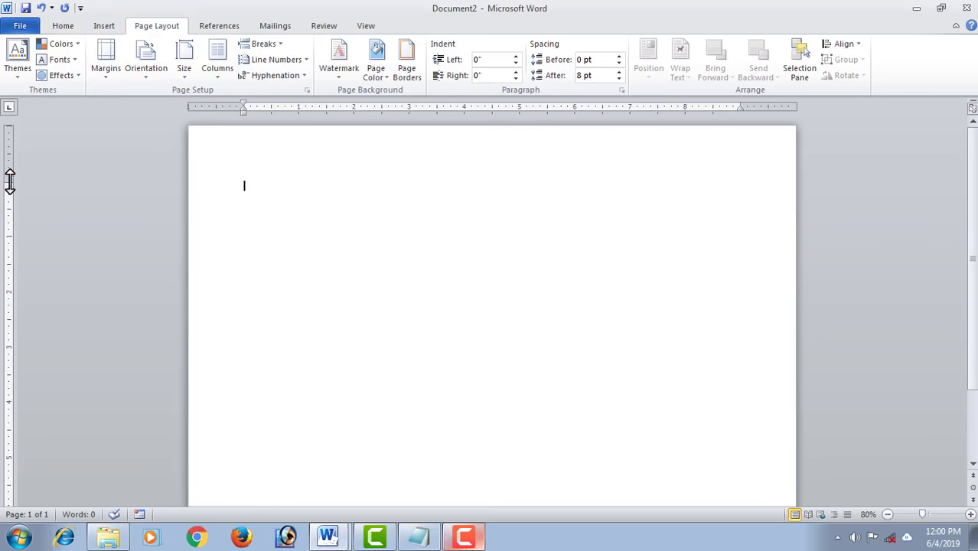
# Narrow the top, left, right and bottom page margins on the ruler.
pyautogui.moveTo(10, 180); pyautogui.dragTo(10, 139)
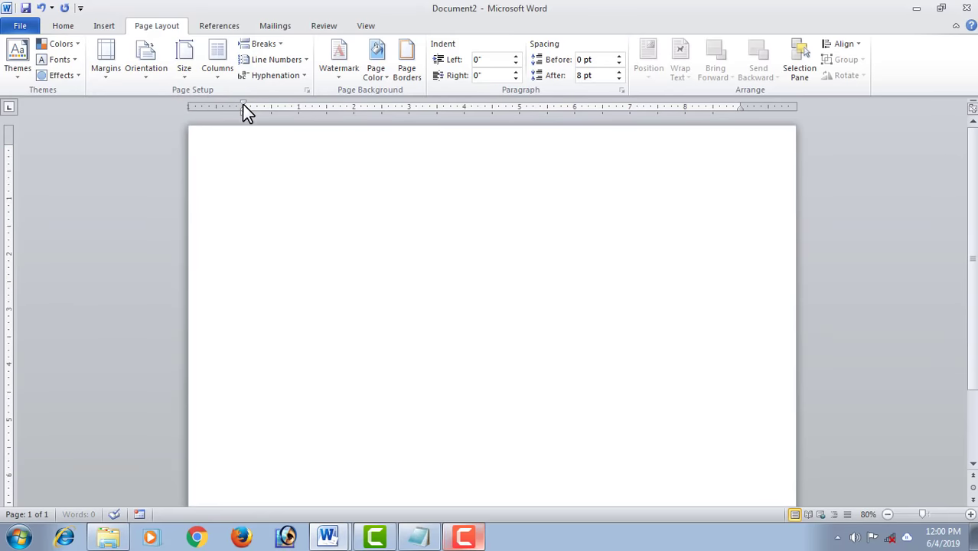
pyautogui.moveTo(244, 105); pyautogui.dragTo(208, 105)
pyautogui.moveTo(739, 108); pyautogui.dragTo(778, 108)
pyautogui.moveTo(10, 448); pyautogui.dragTo(7, 485)
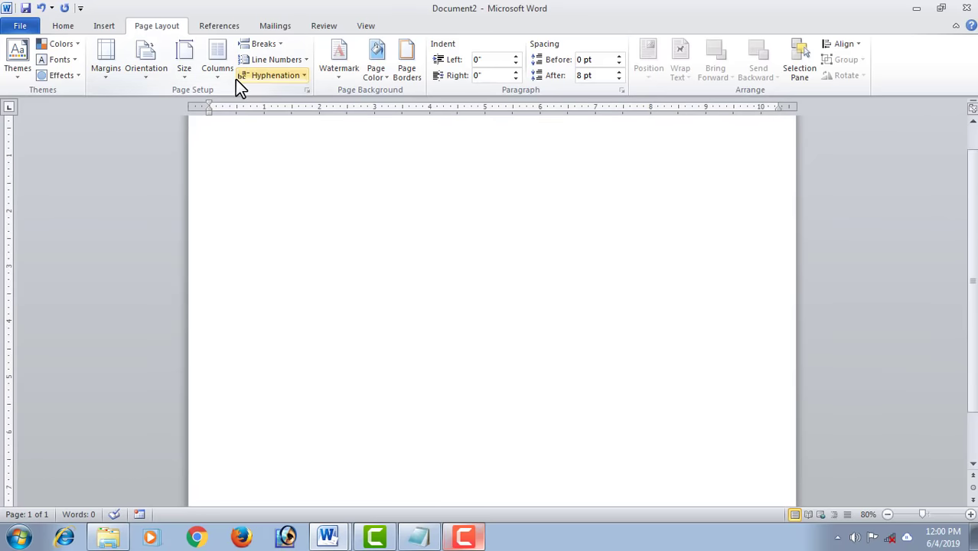
# Draw a 6.05-inch Donut near the page top and thin it into a ring.
pyautogui.click(106, 25)
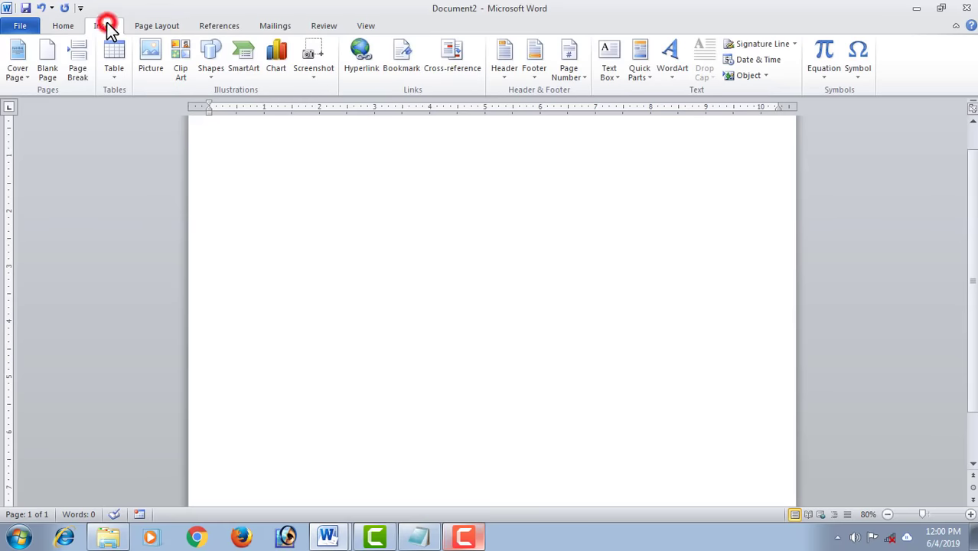
pyautogui.click(215, 80)
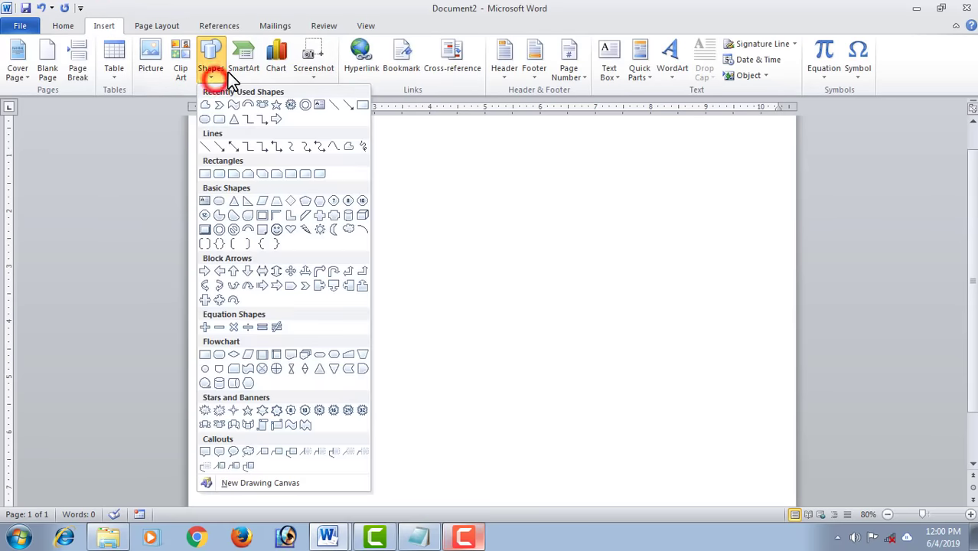
pyautogui.click(220, 230)
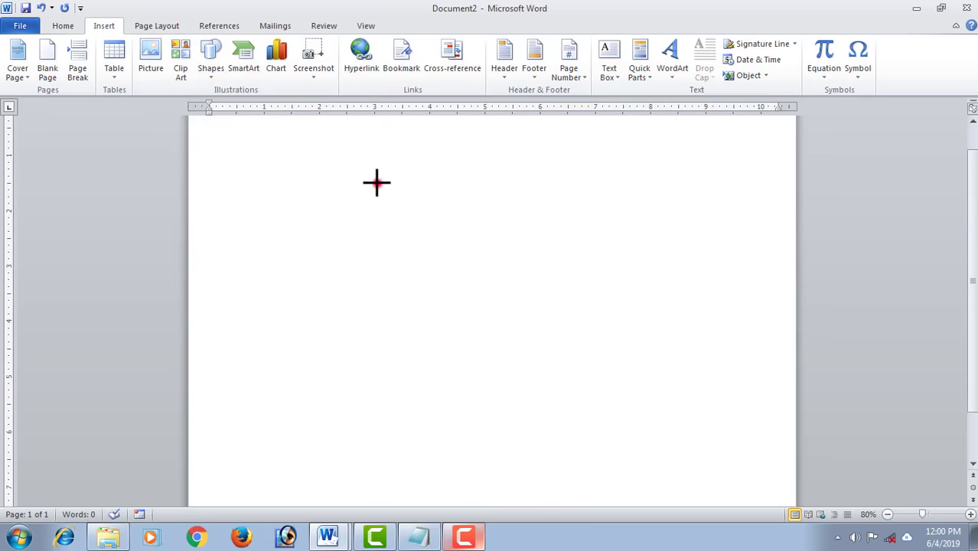
pyautogui.moveTo(376, 182)
pyautogui.mouseDown()
pyautogui.moveTo(599, 432)
pyautogui.moveTo(685, 490)
pyautogui.mouseUp()
pyautogui.moveTo(592, 402); pyautogui.dragTo(536, 365)
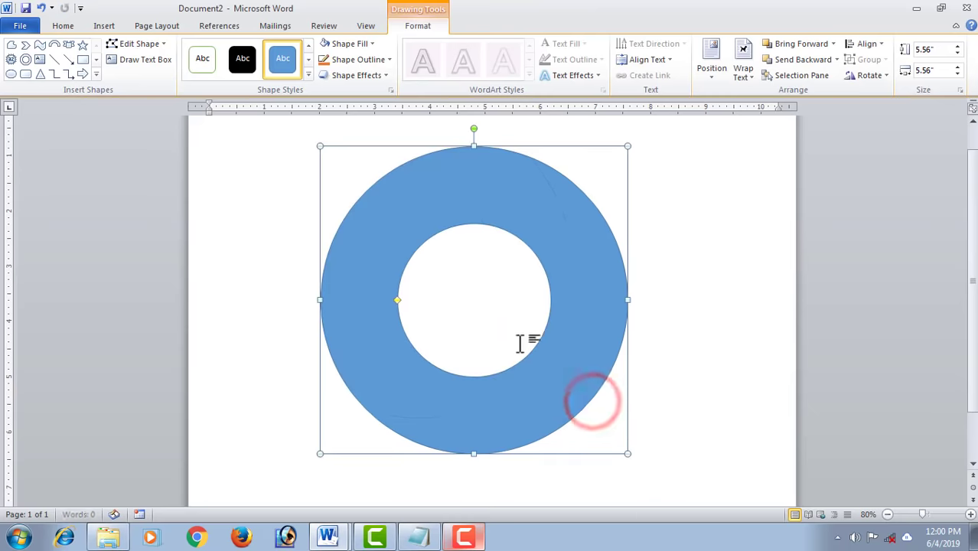
pyautogui.moveTo(625, 453); pyautogui.dragTo(653, 480)
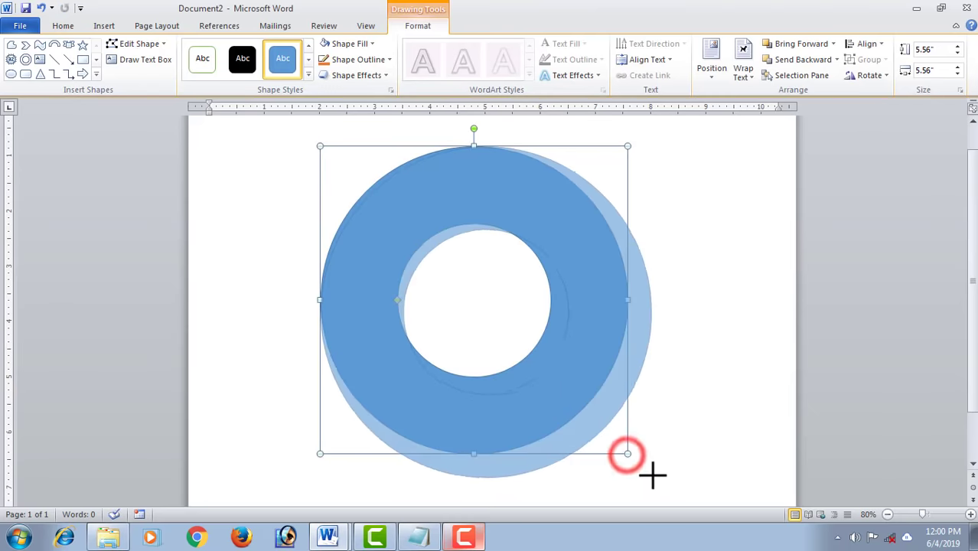
pyautogui.moveTo(583, 415); pyautogui.dragTo(574, 396)
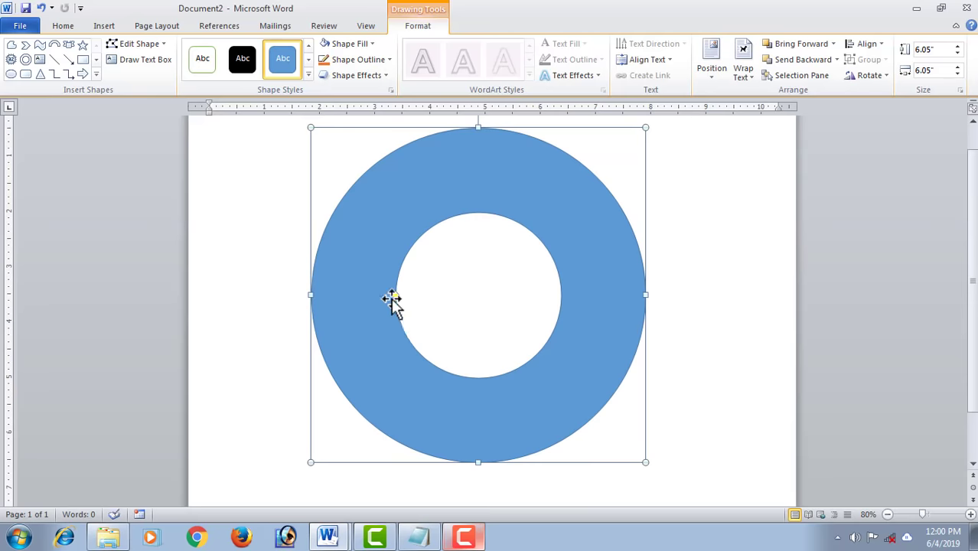
pyautogui.moveTo(396, 297)
pyautogui.mouseDown()
pyautogui.moveTo(368, 304)
pyautogui.moveTo(327, 293)
pyautogui.mouseUp()
pyautogui.moveTo(335, 299); pyautogui.dragTo(332, 295)
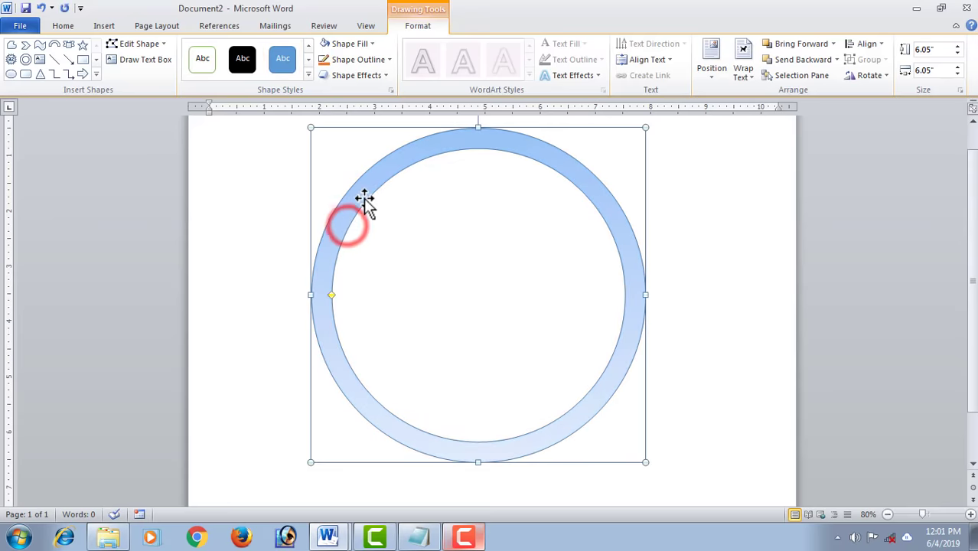
# Fill the ring with the Walnut wood texture and remove its outline.
pyautogui.click(369, 43)
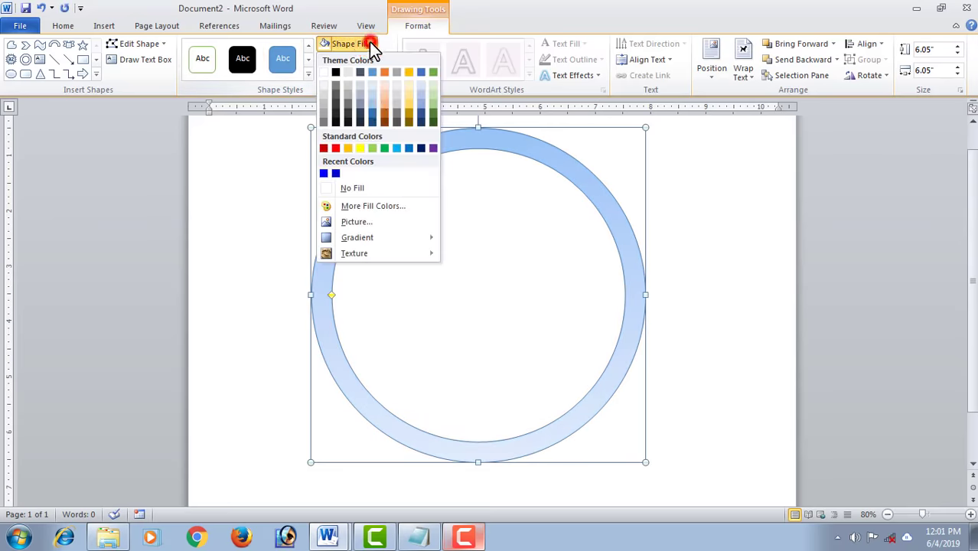
pyautogui.moveTo(419, 257)
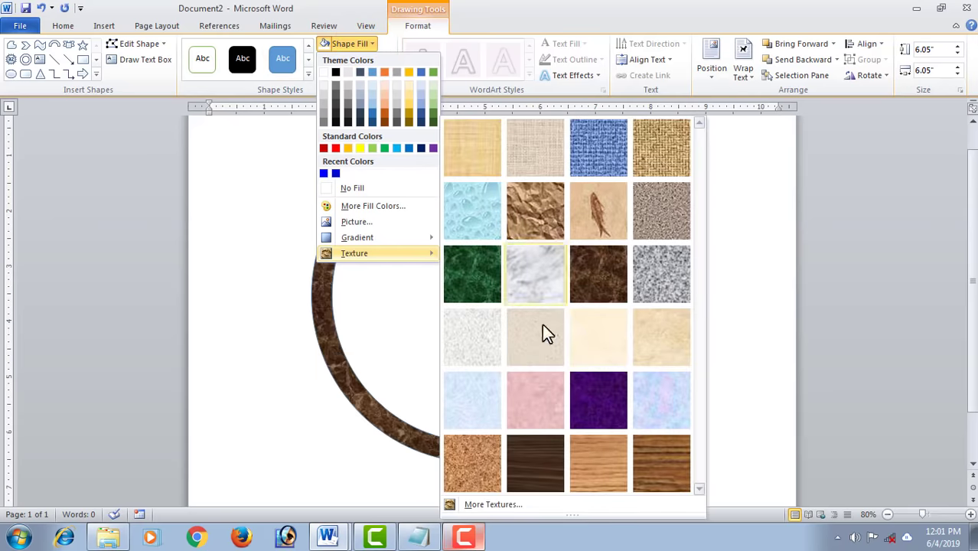
pyautogui.click(532, 452)
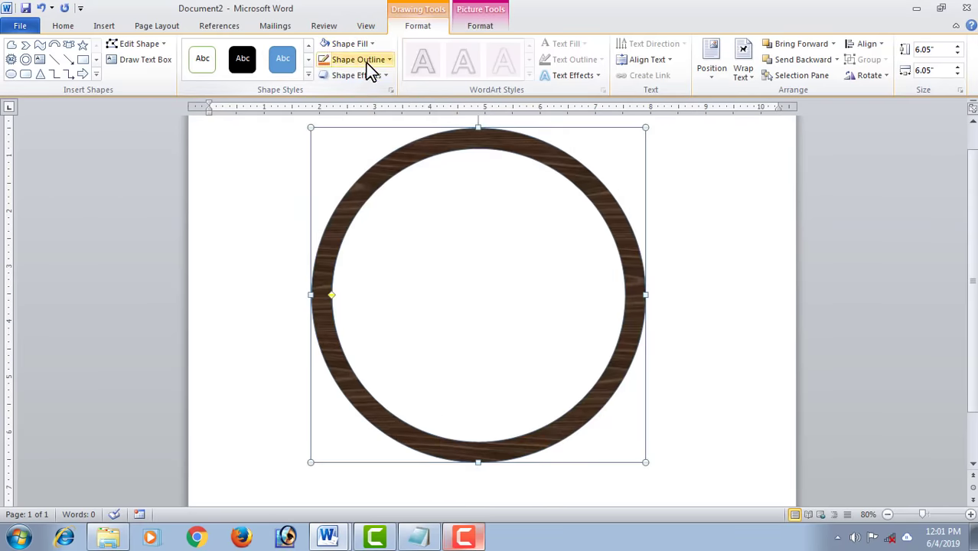
pyautogui.click(366, 61)
pyautogui.click(357, 206)
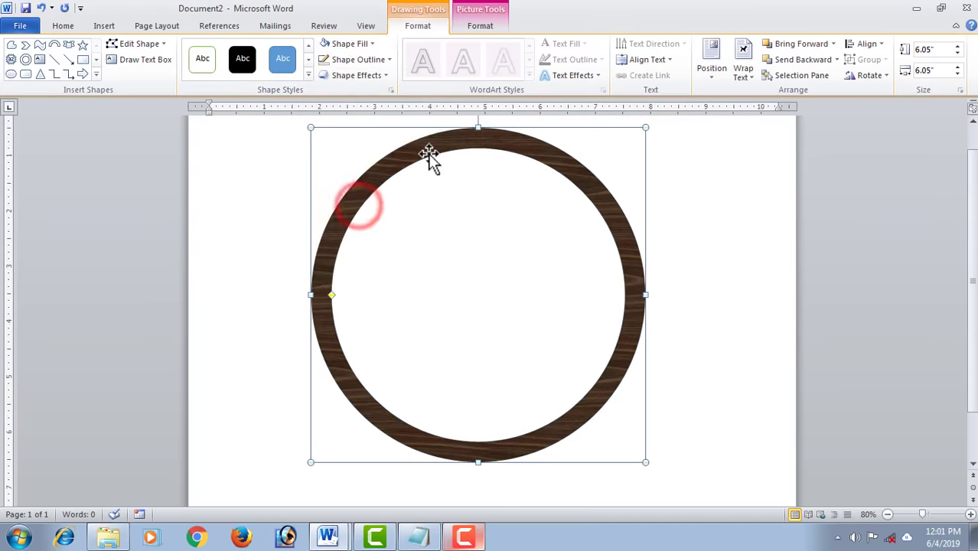
pyautogui.click(105, 29)
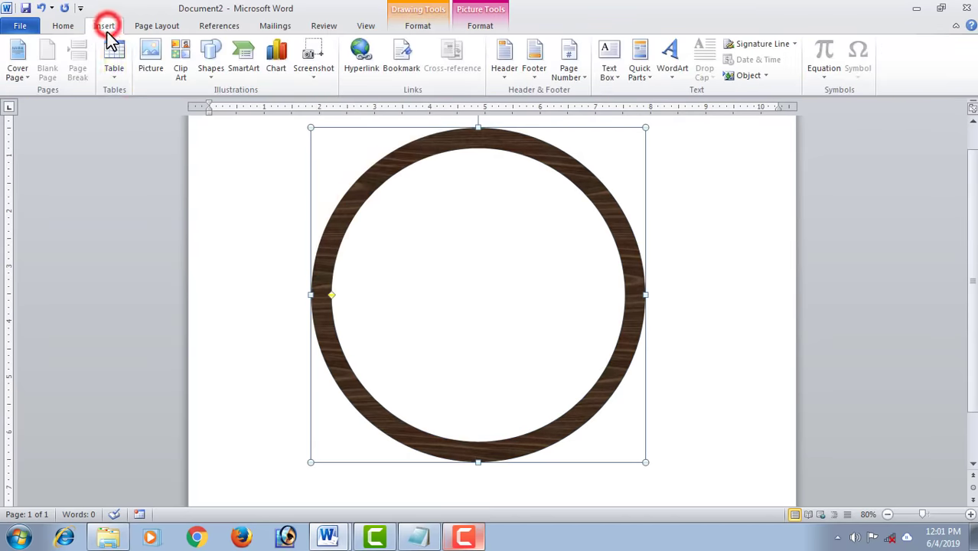
# Draw a proportional 32-point star inside the wood ring and centre it.
pyautogui.click(214, 77)
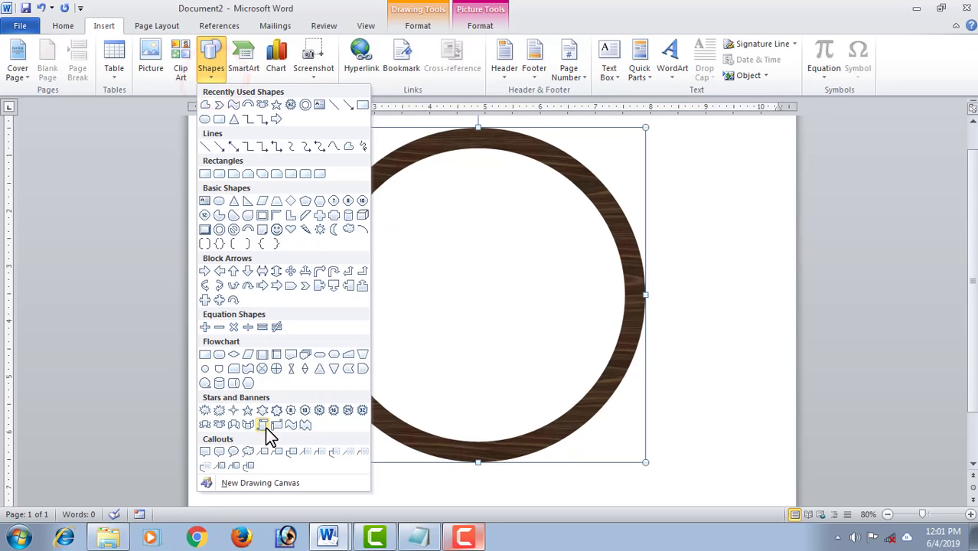
pyautogui.click(359, 411)
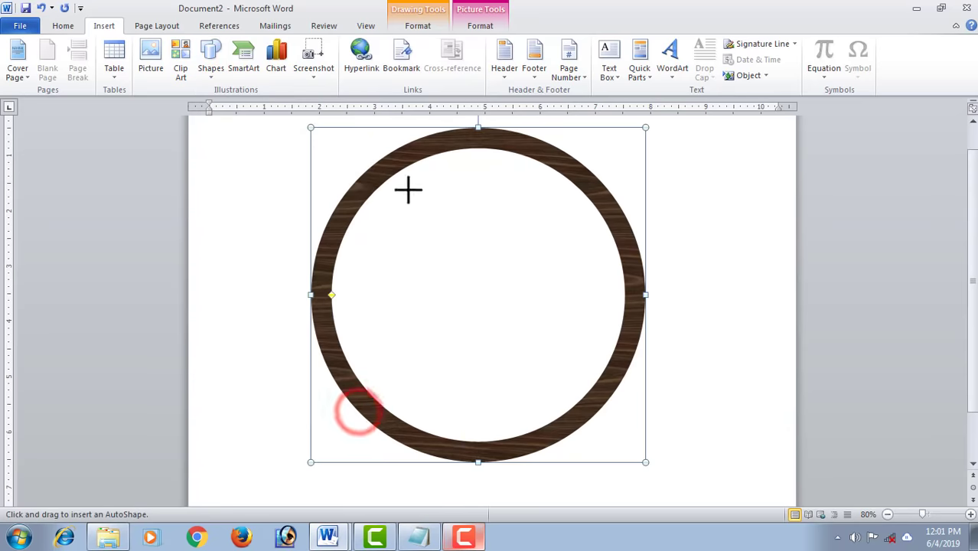
pyautogui.press('shift')
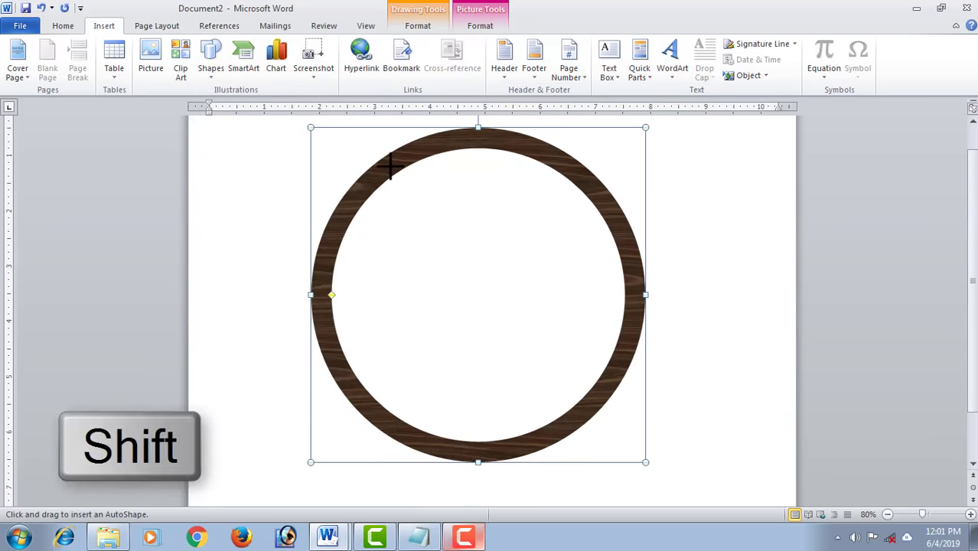
pyautogui.moveTo(391, 166); pyautogui.dragTo(555, 441)
pyautogui.moveTo(526, 321); pyautogui.dragTo(476, 315)
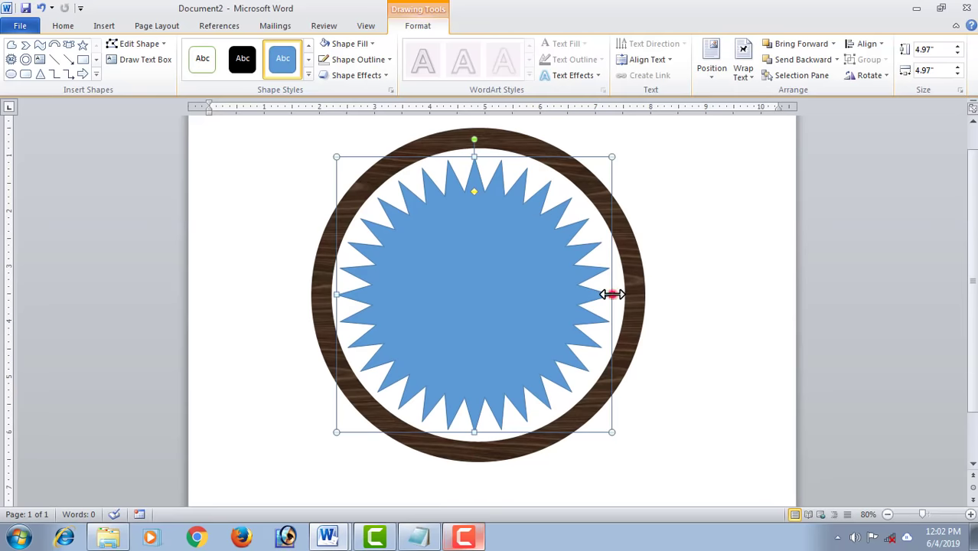
# Resize the starburst to 6.05 by 6.05 inches and enlarge its body toward the rim.
pyautogui.moveTo(612, 294); pyautogui.dragTo(646, 294)
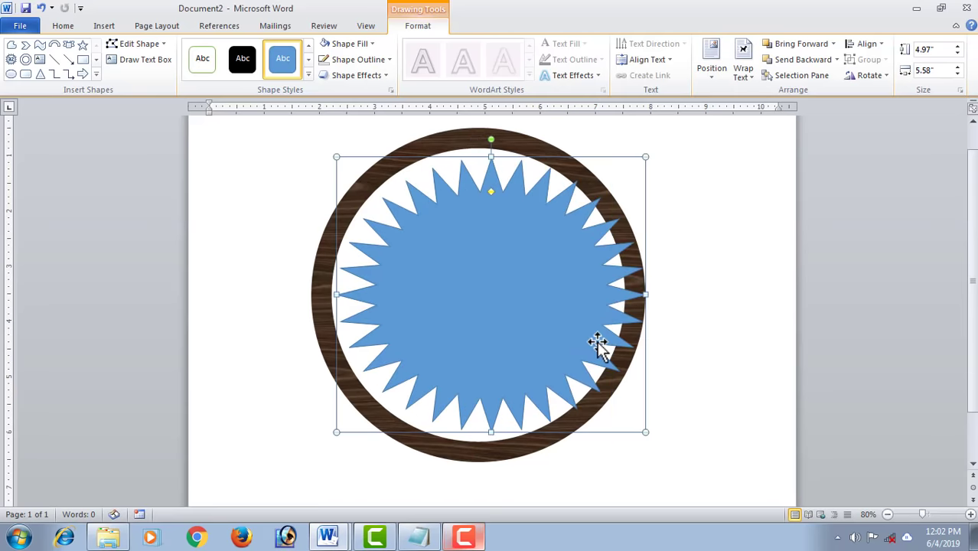
pyautogui.moveTo(336, 295); pyautogui.dragTo(310, 295)
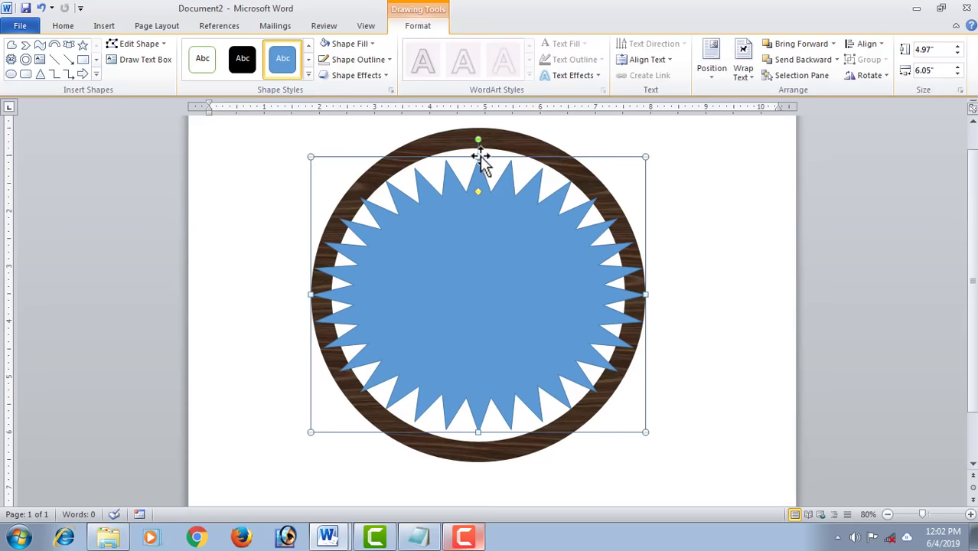
pyautogui.moveTo(478, 156); pyautogui.dragTo(478, 127)
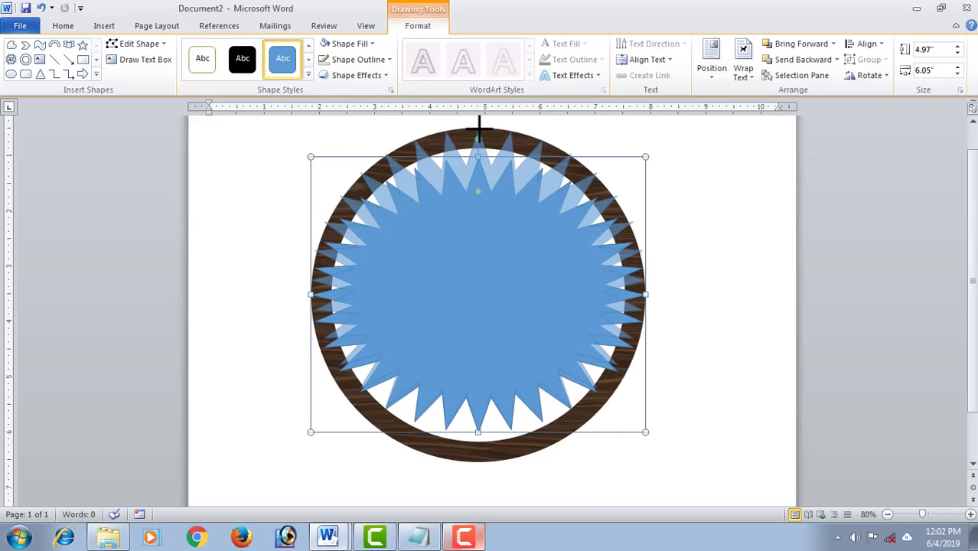
pyautogui.moveTo(478, 431); pyautogui.dragTo(477, 463)
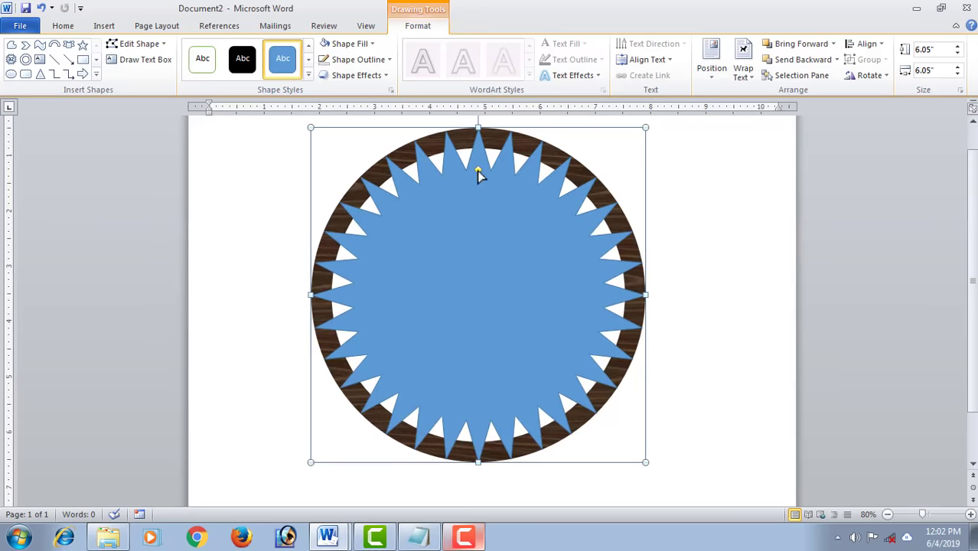
pyautogui.moveTo(478, 169); pyautogui.dragTo(476, 150)
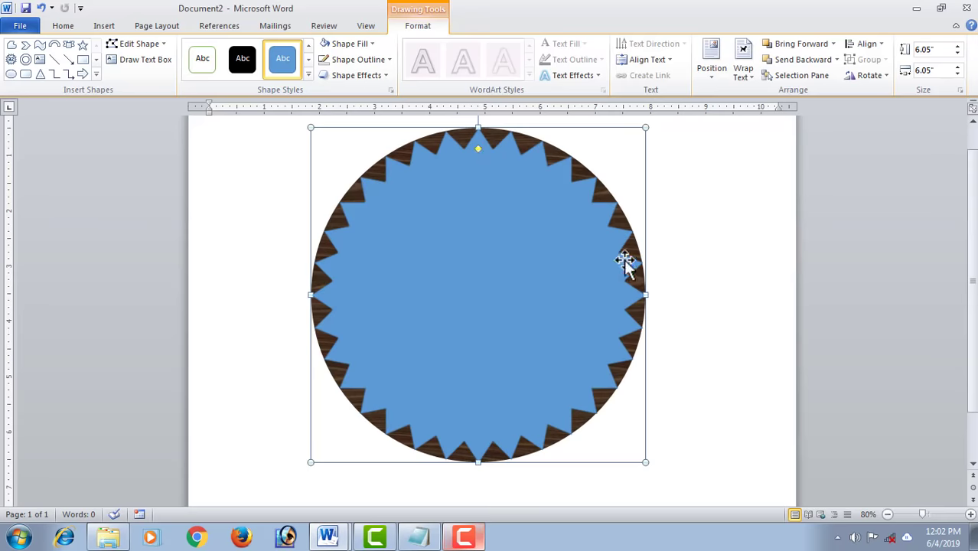
# Give the starburst a solid green fill with no outline.
pyautogui.click(494, 229)
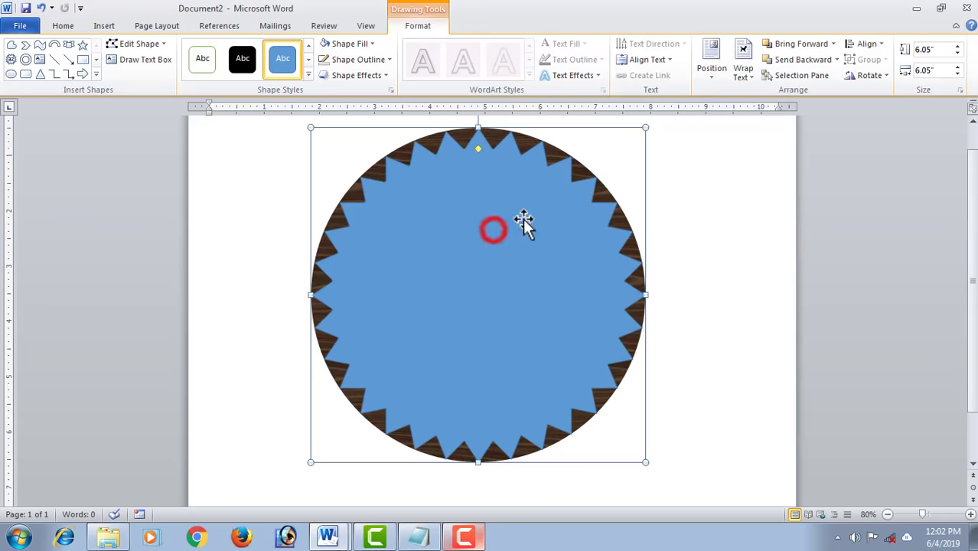
pyautogui.click(370, 45)
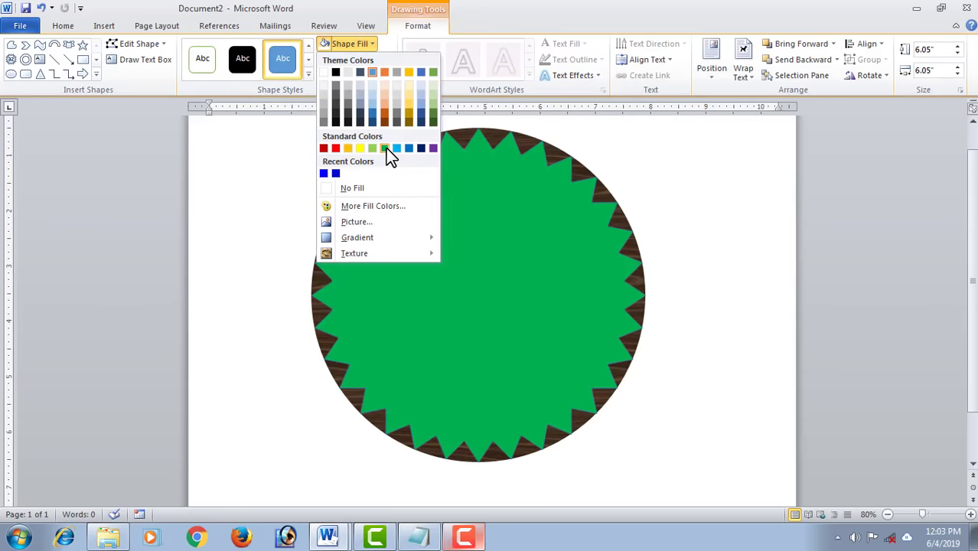
pyautogui.click(386, 148)
pyautogui.click(364, 61)
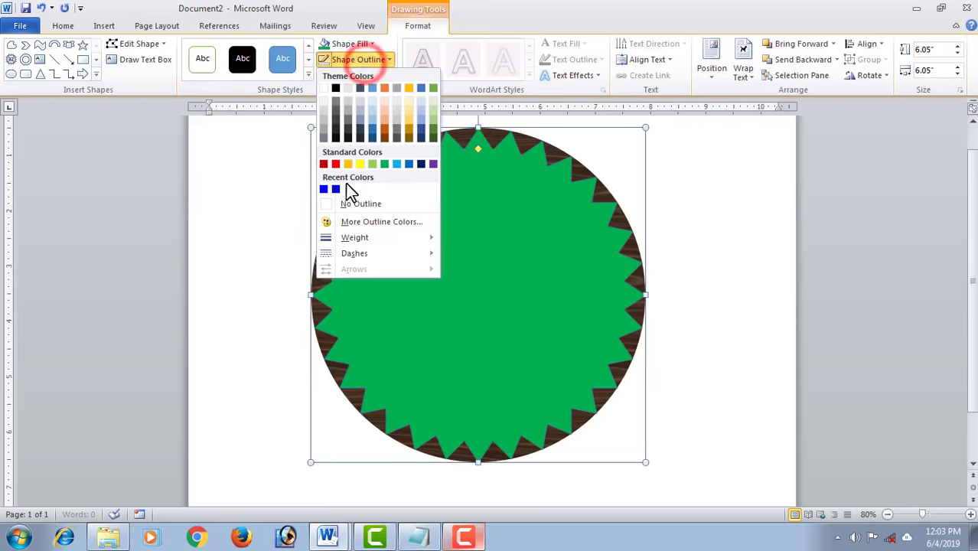
pyautogui.click(350, 204)
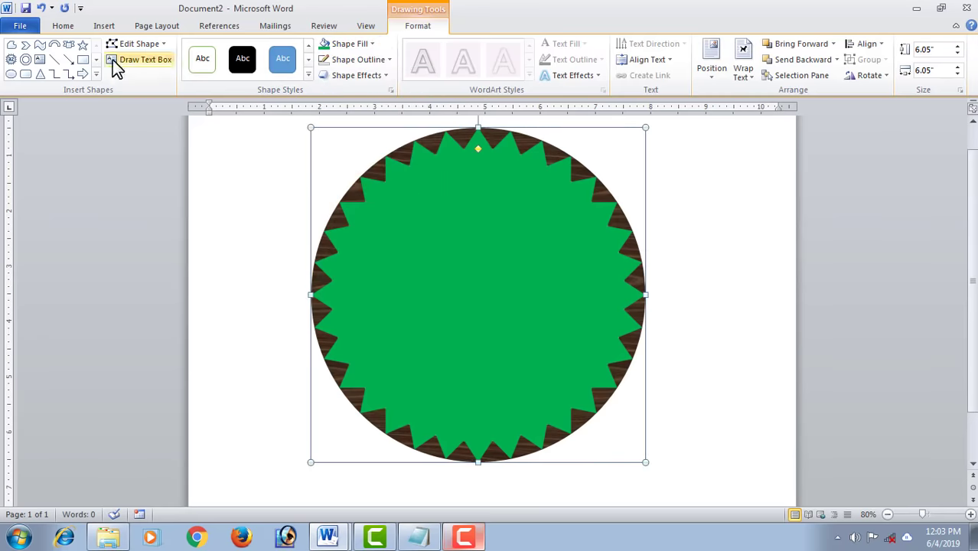
# Draw an oval circle inside the starburst and fill it white.
pyautogui.click(108, 26)
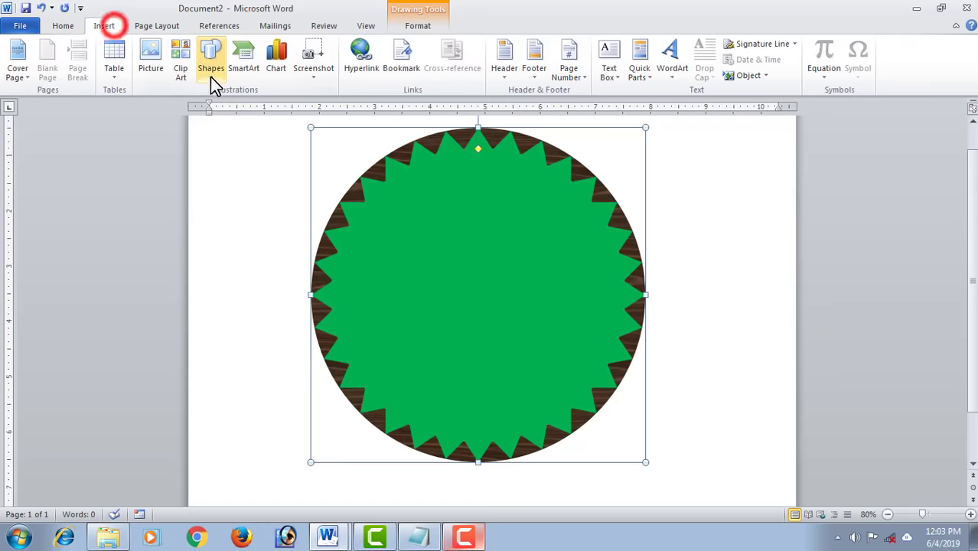
pyautogui.click(211, 75)
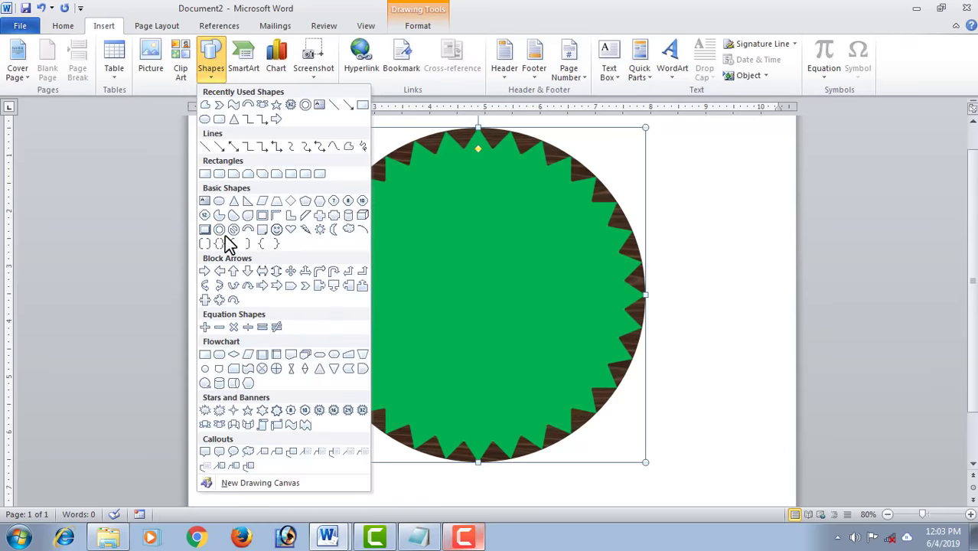
pyautogui.click(207, 120)
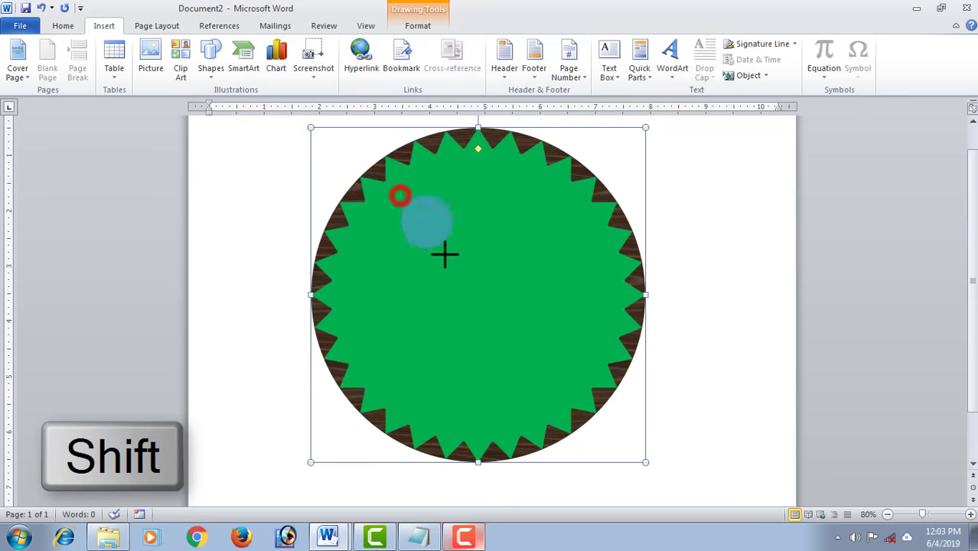
pyautogui.moveTo(399, 196); pyautogui.dragTo(563, 411)
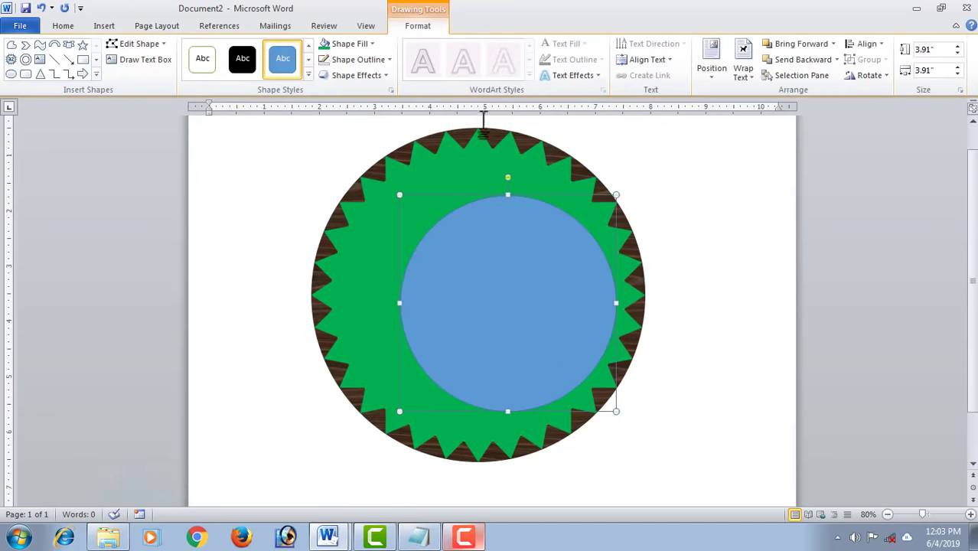
pyautogui.click(372, 44)
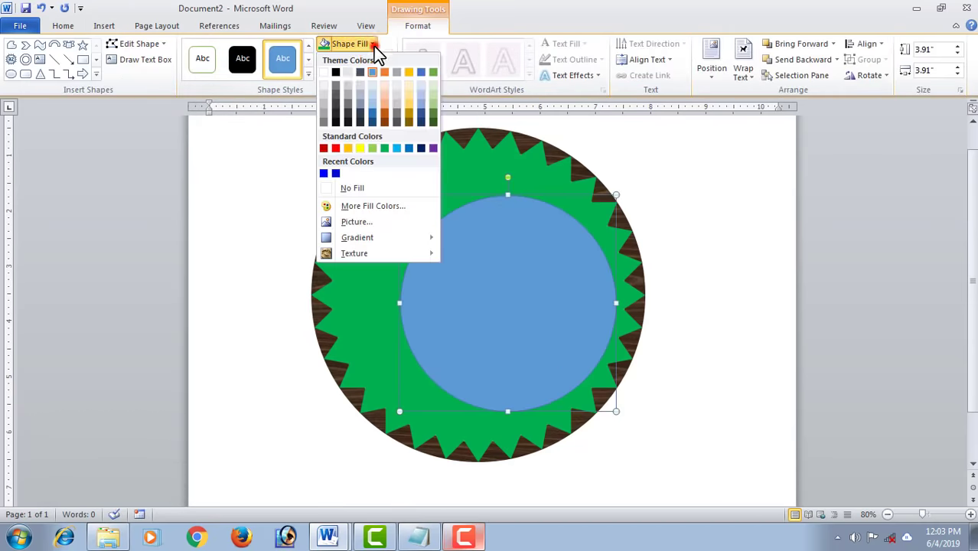
pyautogui.click(322, 72)
# Enlarge the white circle to 5.26 by 5.31 inches, leaving only green spikes visible.
pyautogui.moveTo(400, 303); pyautogui.dragTo(331, 305)
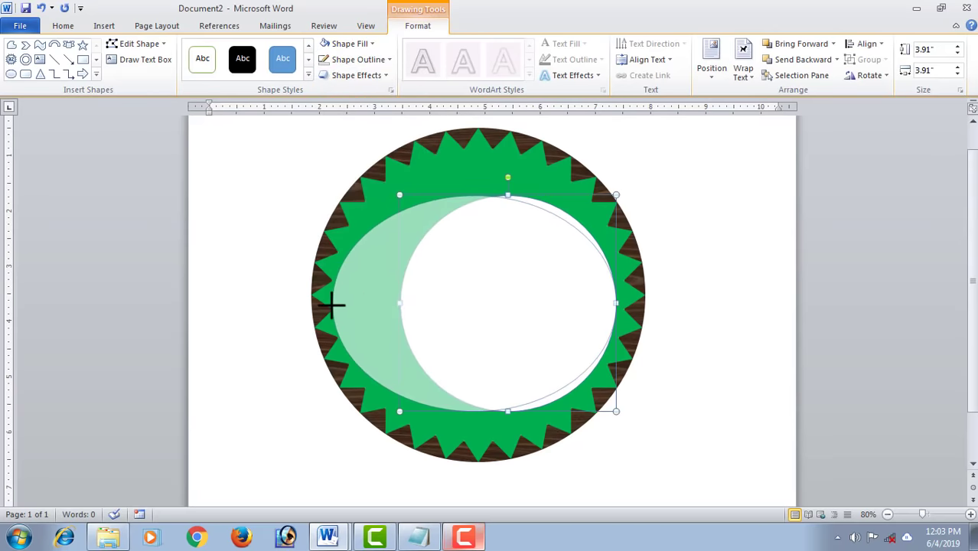
pyautogui.moveTo(331, 305); pyautogui.dragTo(331, 304)
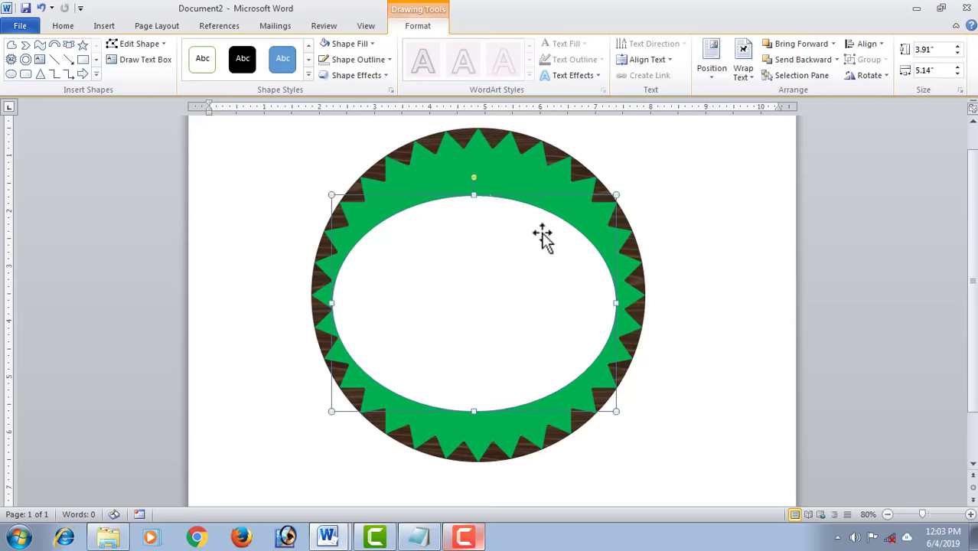
pyautogui.moveTo(474, 196); pyautogui.dragTo(474, 148)
pyautogui.moveTo(474, 411); pyautogui.dragTo(473, 440)
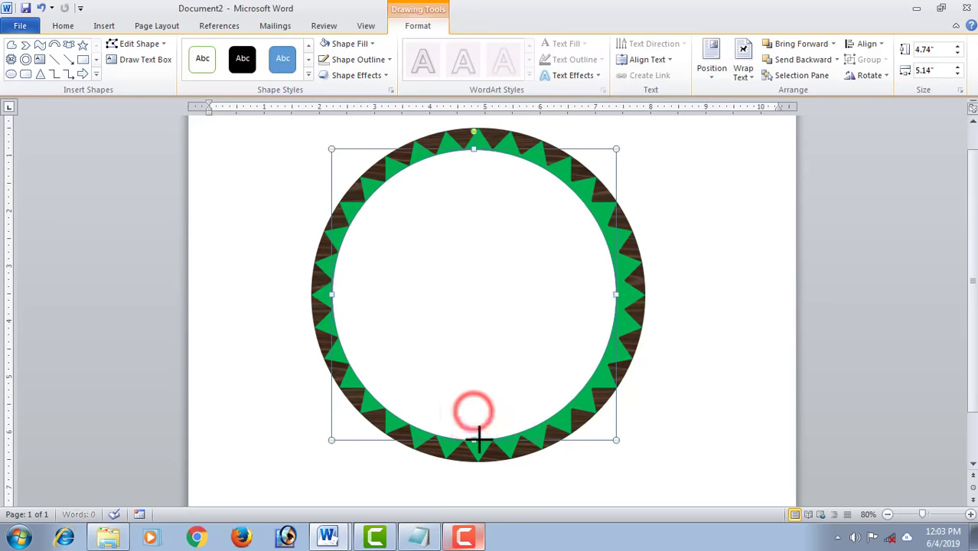
pyautogui.moveTo(616, 294); pyautogui.dragTo(625, 293)
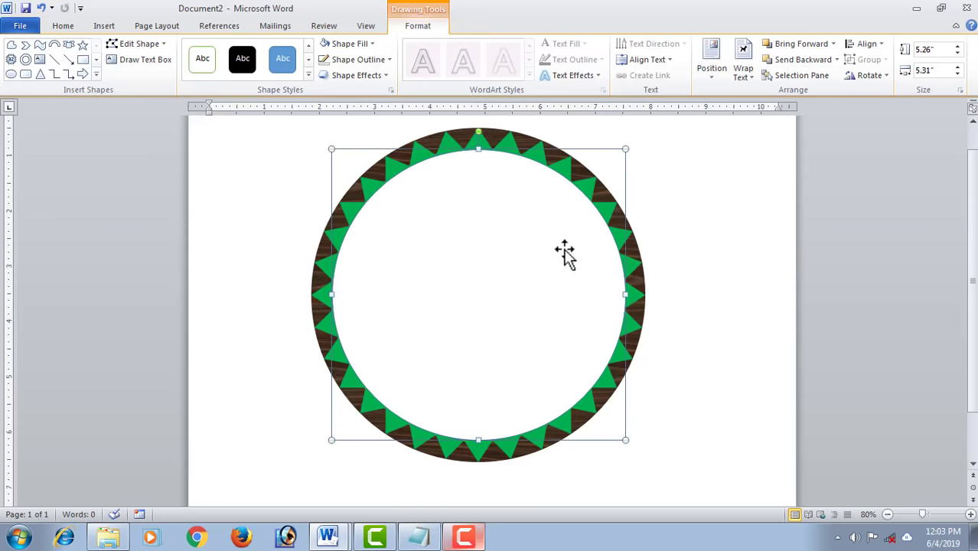
pyautogui.click(479, 150)
pyautogui.keyDown('ctrl'); pyautogui.scroll(1, 477, 158); pyautogui.keyUp('ctrl')
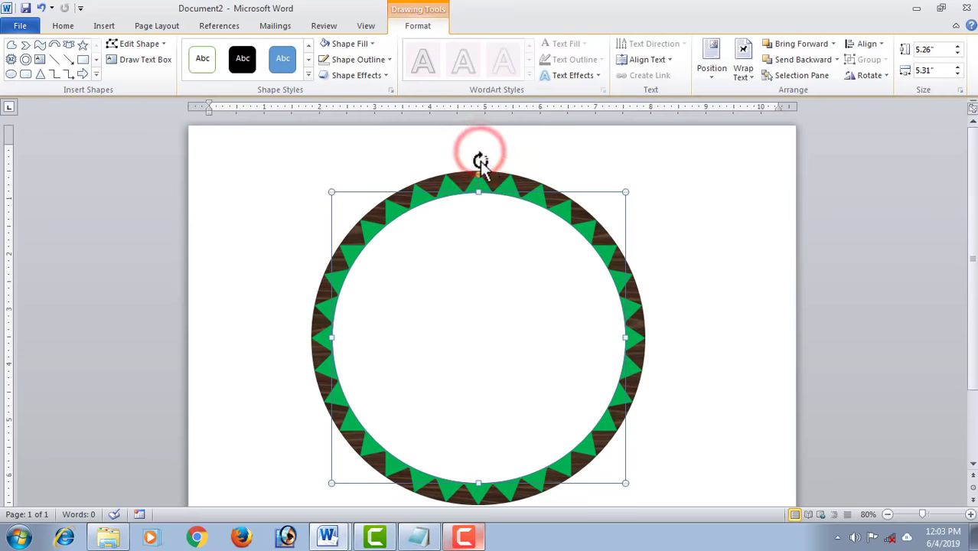
pyautogui.keyDown('ctrl'); pyautogui.scroll(2, 495, 200); pyautogui.keyUp('ctrl')
# Zoom in and nudge the white circle's top and bottom edges out to 5.36 inches tall.
pyautogui.click(971, 515)
pyautogui.click(971, 514)
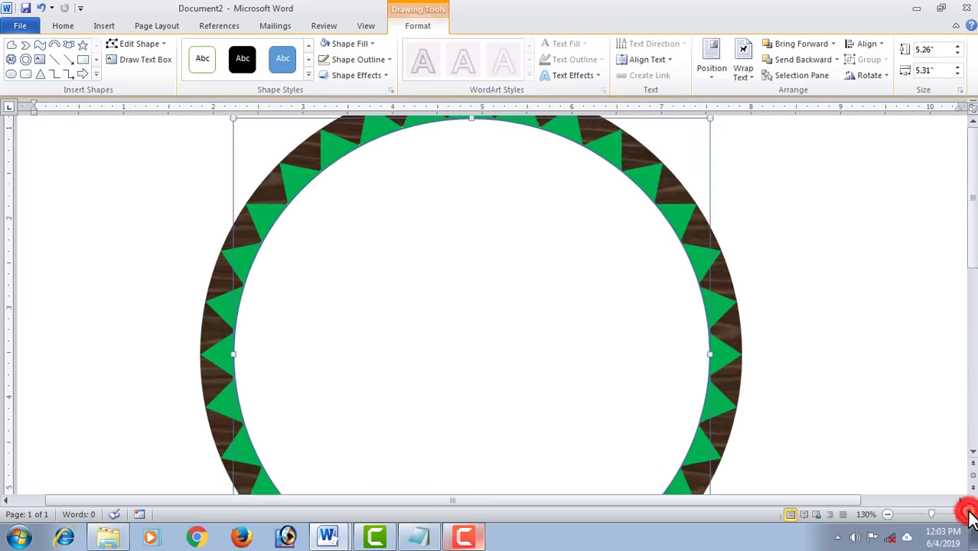
pyautogui.click(971, 514)
pyautogui.click(970, 514)
pyautogui.click(971, 514)
pyautogui.moveTo(975, 222); pyautogui.dragTo(974, 188)
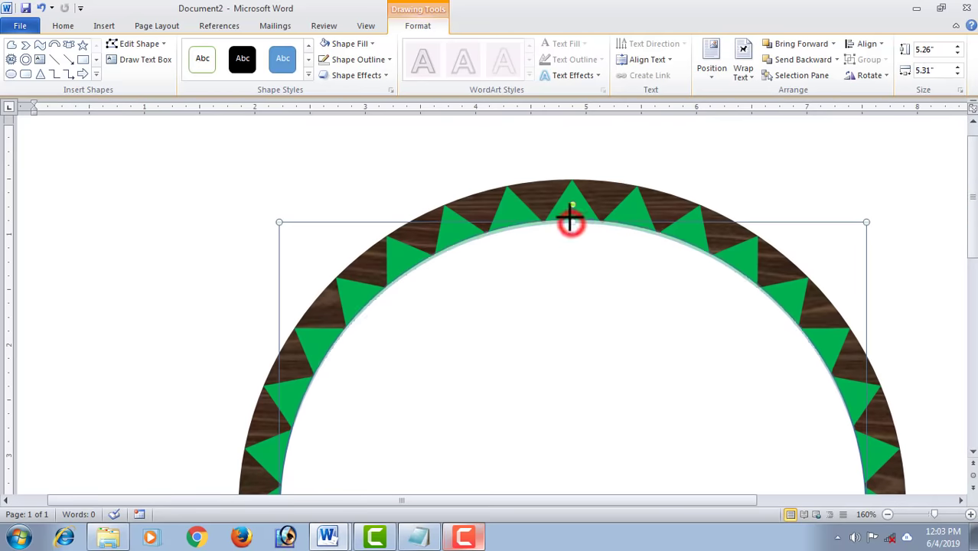
pyautogui.moveTo(571, 222); pyautogui.dragTo(571, 218)
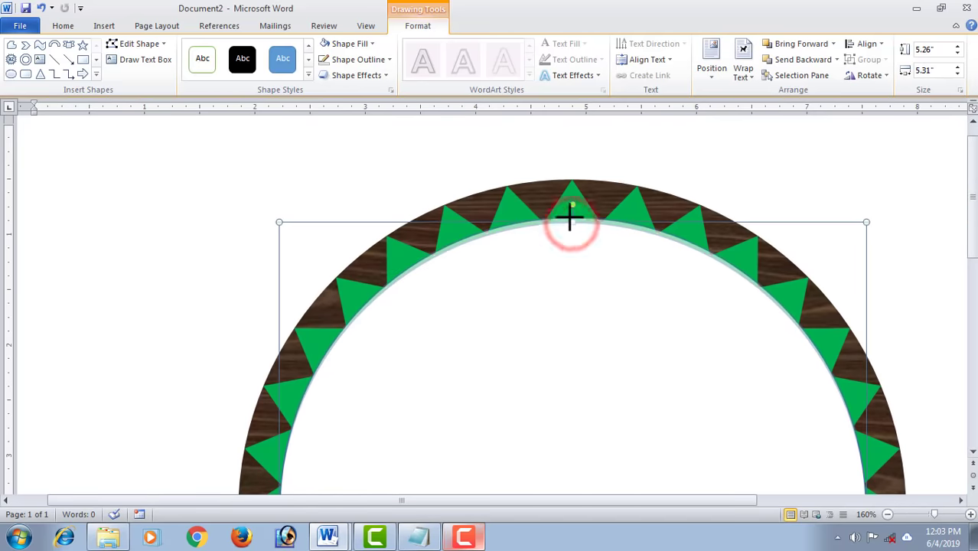
pyautogui.click(972, 191)
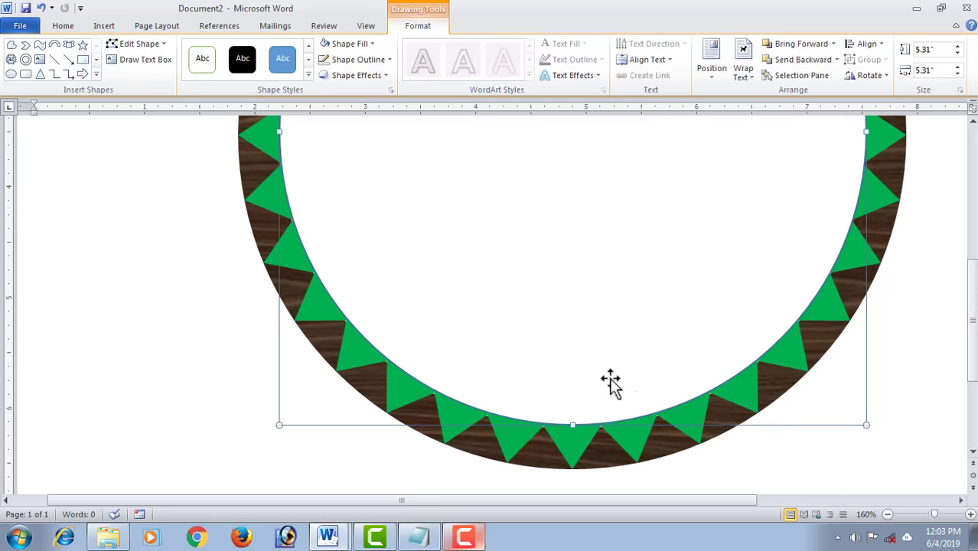
pyautogui.moveTo(573, 425); pyautogui.dragTo(573, 430)
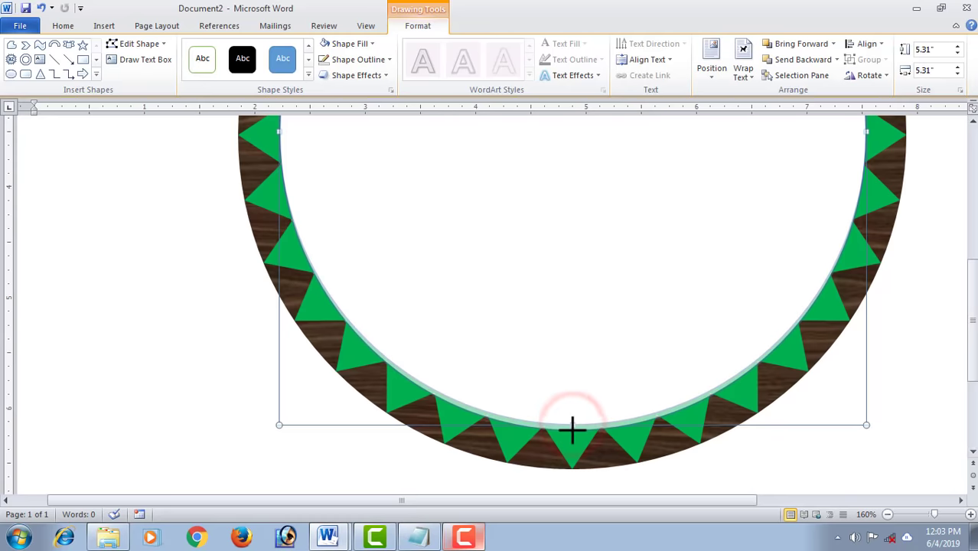
pyautogui.scroll(-1, 695, 340)
pyautogui.scroll(-2, 695, 339)
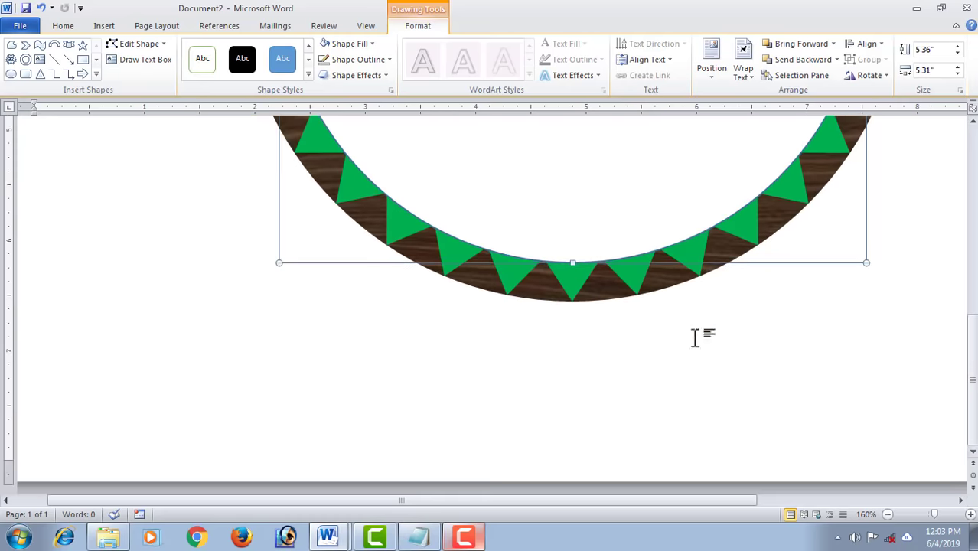
# Zoom back out and deselect the circle to review the even green spike band.
pyautogui.click(887, 514)
pyautogui.click(887, 515)
pyautogui.click(886, 515)
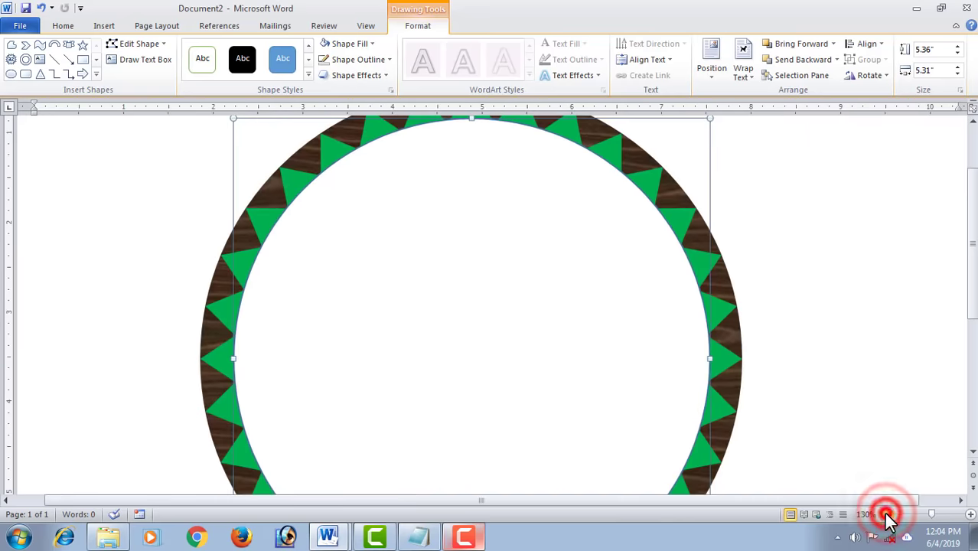
pyautogui.click(886, 514)
pyautogui.click(886, 514)
pyautogui.click(887, 515)
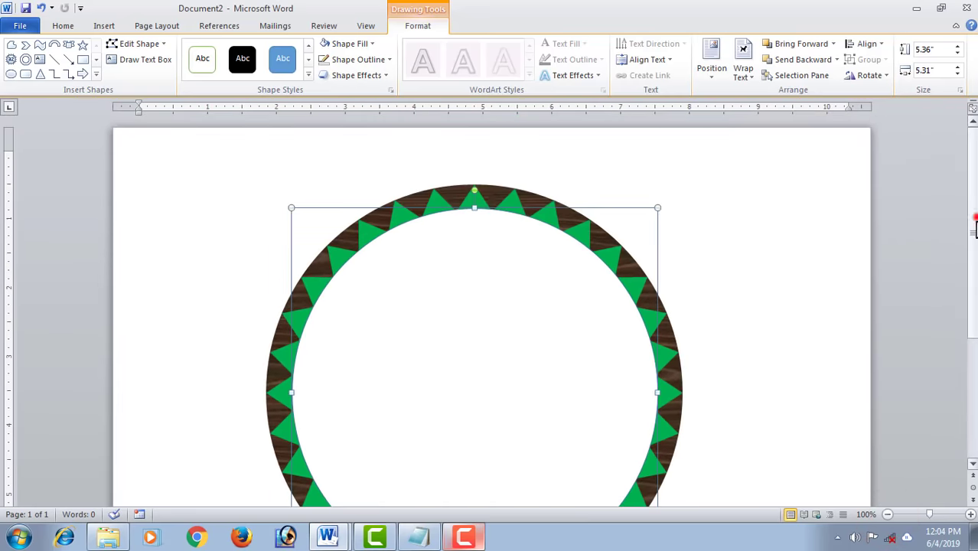
pyautogui.moveTo(969, 219); pyautogui.dragTo(969, 249)
pyautogui.click(886, 514)
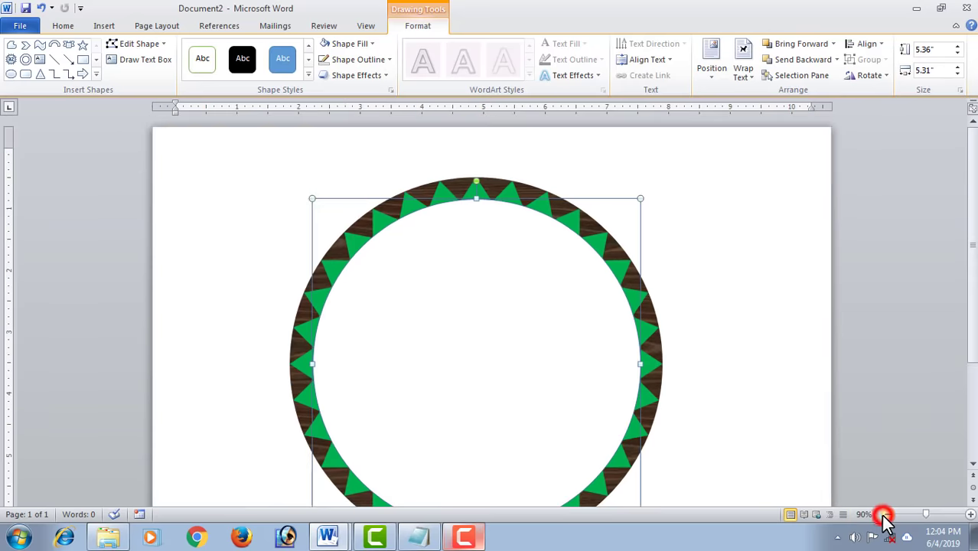
pyautogui.click(972, 197)
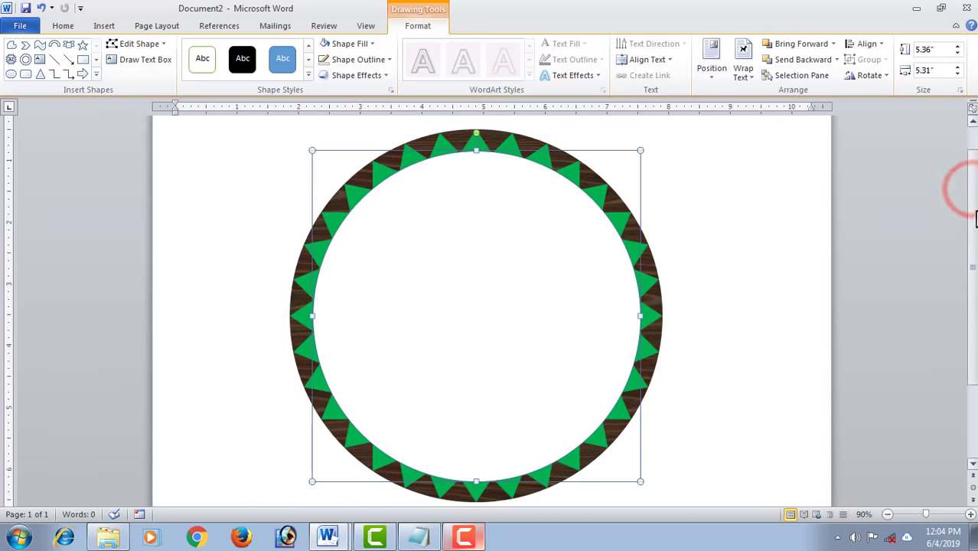
pyautogui.click(474, 195)
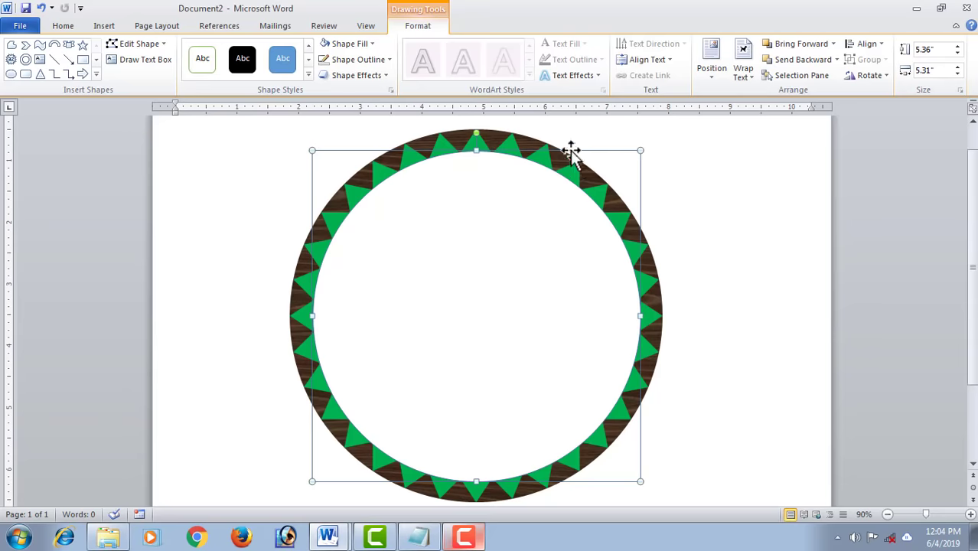
pyautogui.click(683, 373)
pyautogui.scroll(-1, 683, 372)
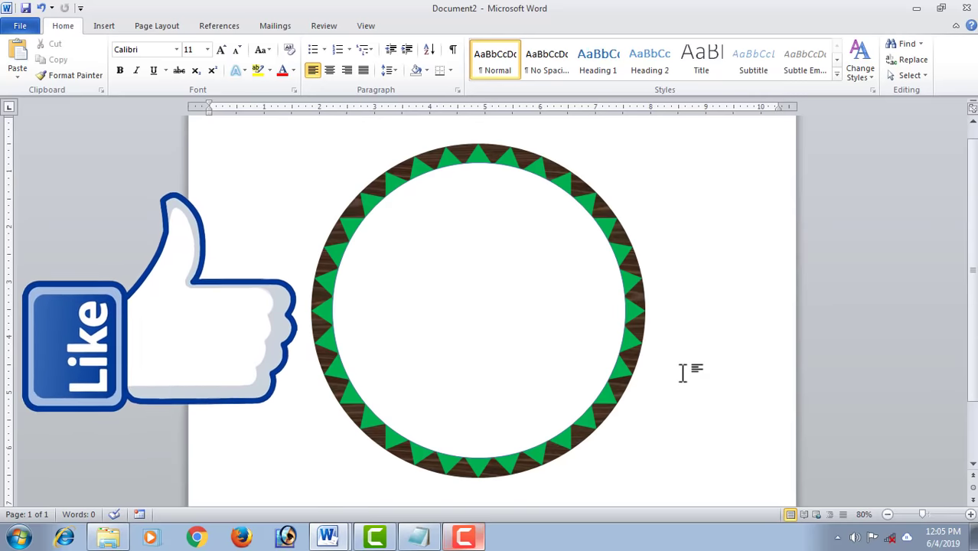
# Draw a Donut shape inside the white circle.
pyautogui.click(108, 27)
pyautogui.click(211, 60)
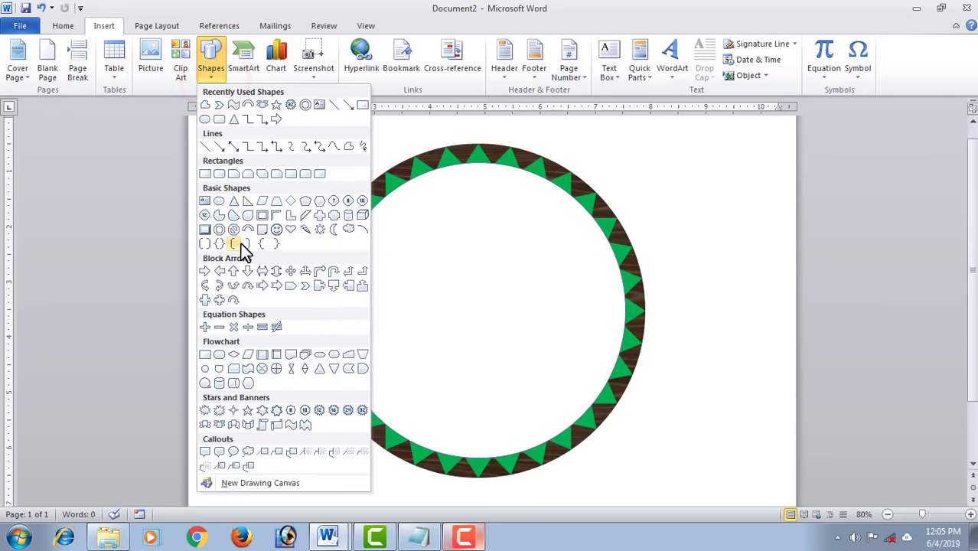
pyautogui.click(219, 231)
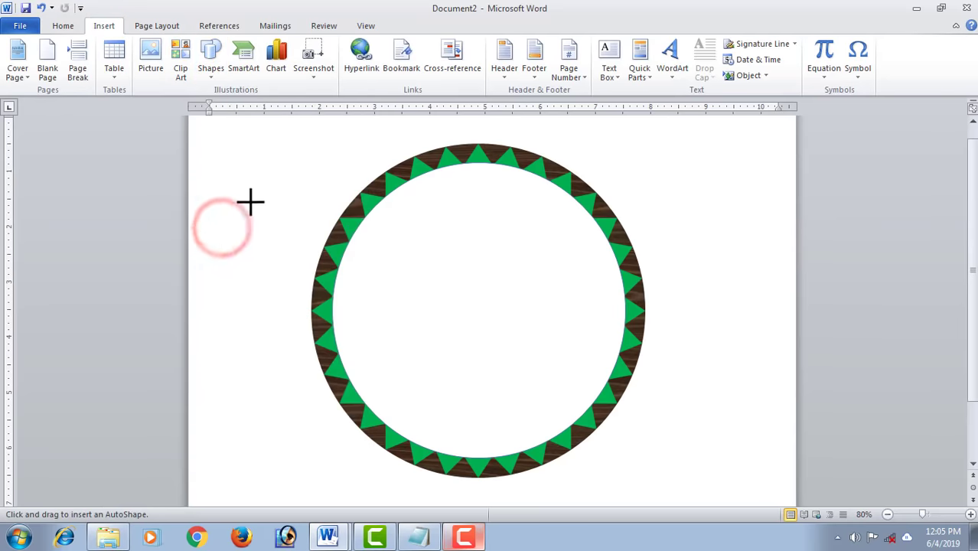
pyautogui.moveTo(387, 210)
pyautogui.mouseDown()
pyautogui.moveTo(426, 256)
pyautogui.moveTo(626, 419)
pyautogui.mouseUp()
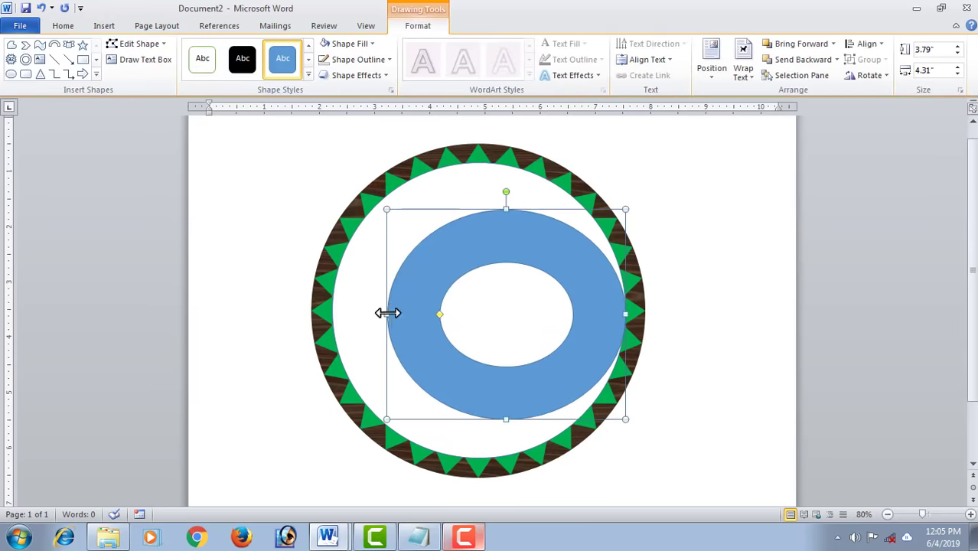
# Stretch the blue donut round to 5.36 by 5.31 inches and widen its hole into a thin band.
pyautogui.moveTo(388, 313); pyautogui.dragTo(331, 313)
pyautogui.moveTo(479, 208); pyautogui.dragTo(478, 161)
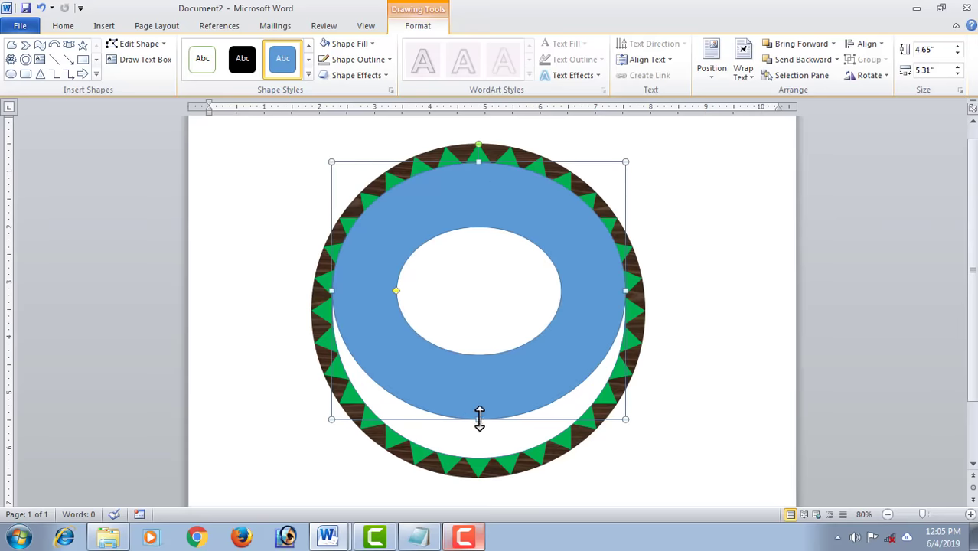
pyautogui.moveTo(480, 418); pyautogui.dragTo(478, 458)
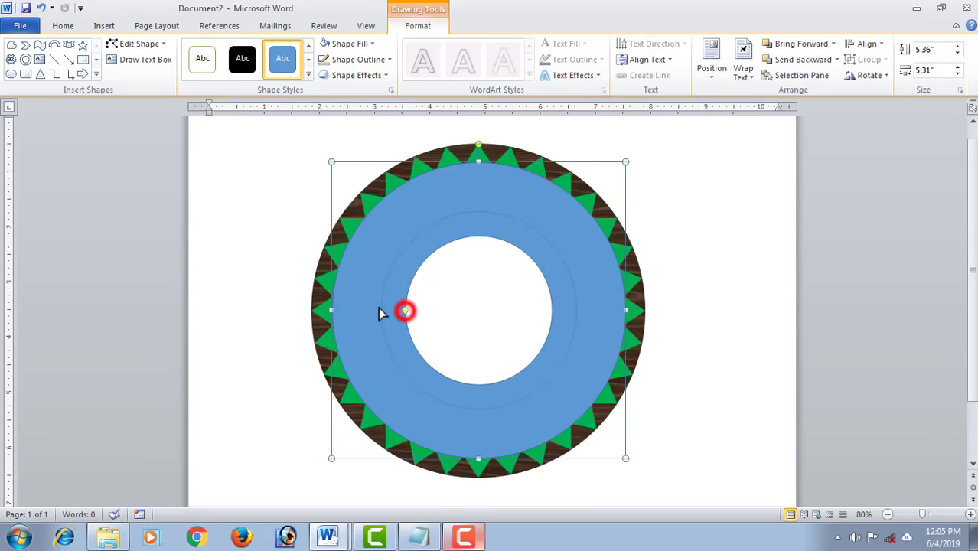
pyautogui.moveTo(381, 314); pyautogui.dragTo(364, 310)
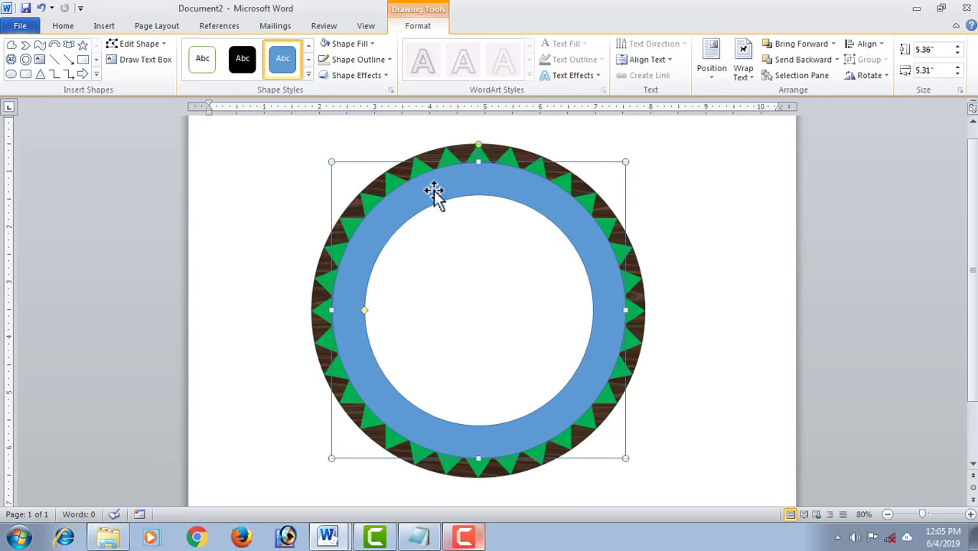
# Give the donut a 3 pt orange outline.
pyautogui.click(454, 181)
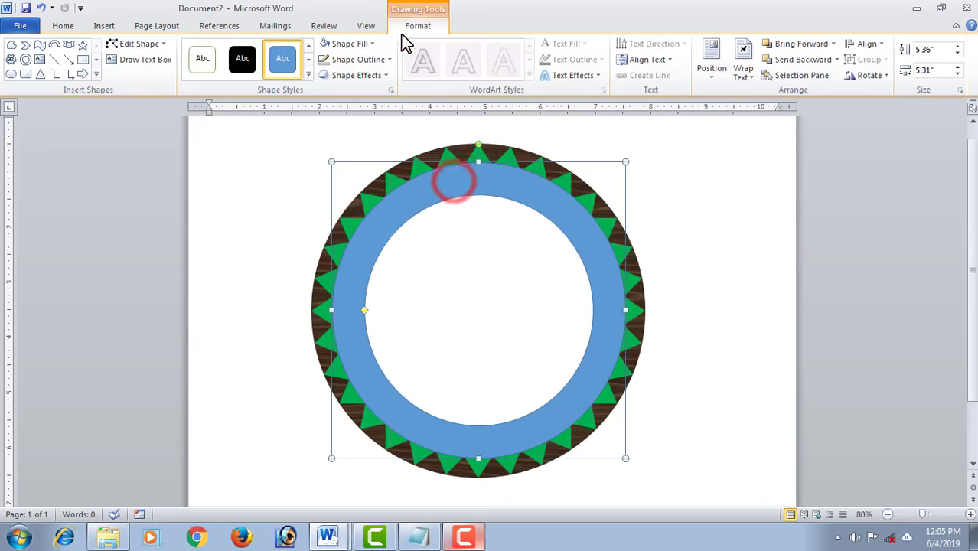
pyautogui.click(367, 60)
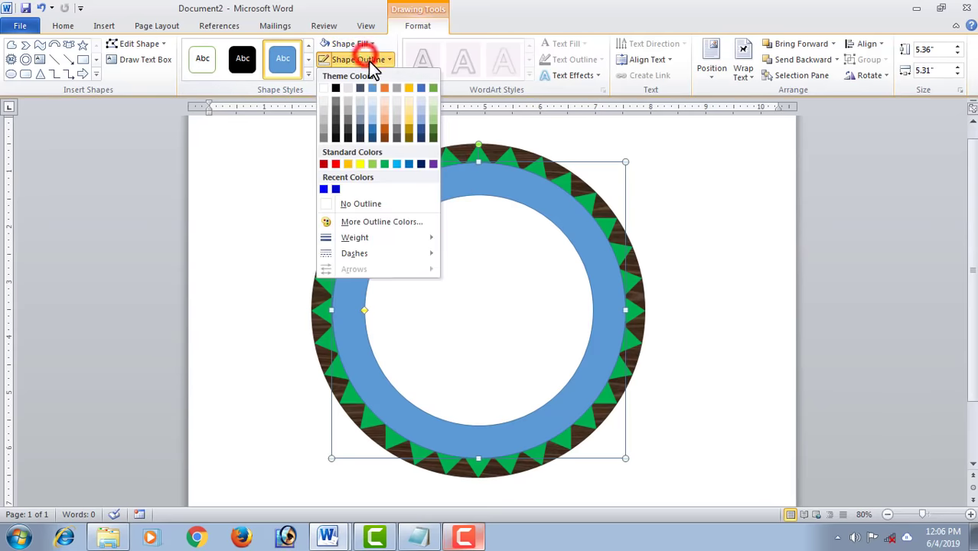
pyautogui.moveTo(418, 242)
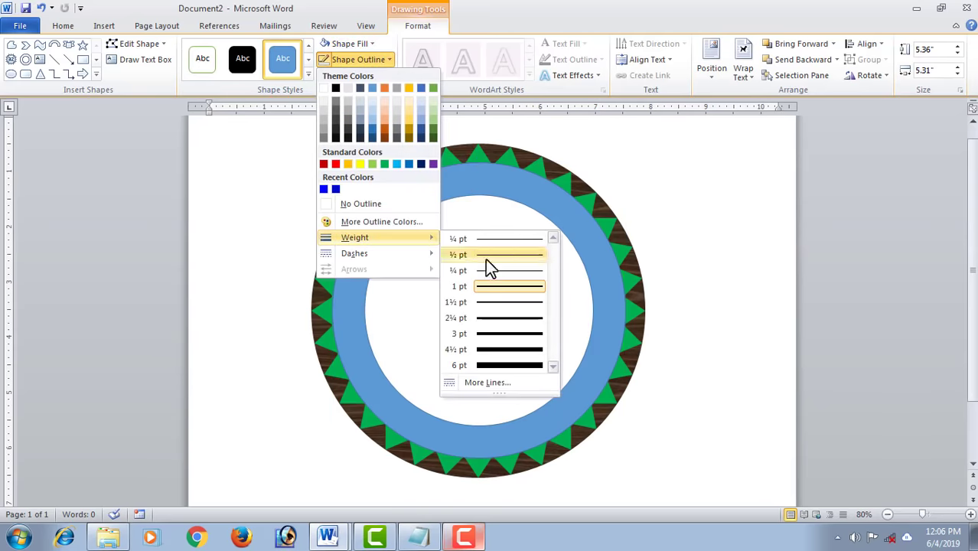
pyautogui.click(496, 334)
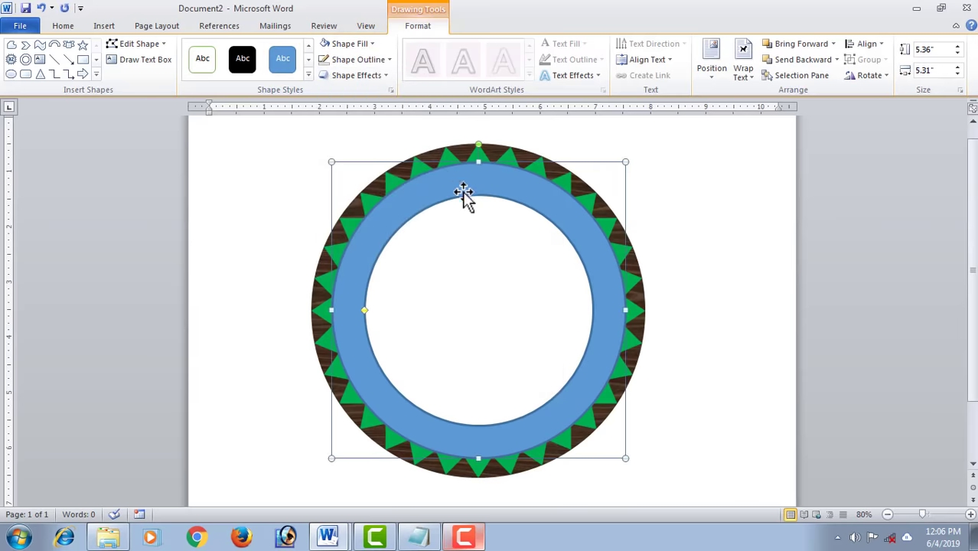
pyautogui.click(380, 61)
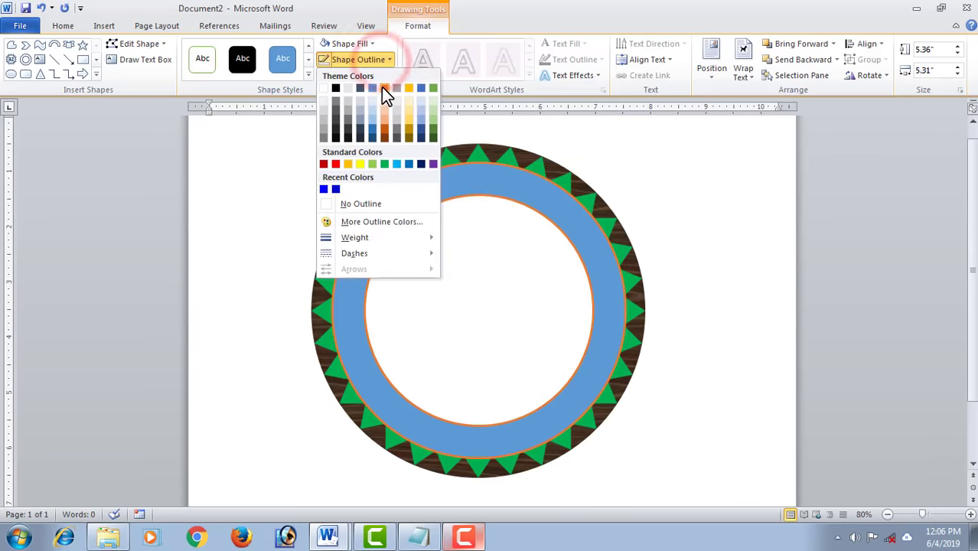
pyautogui.click(382, 87)
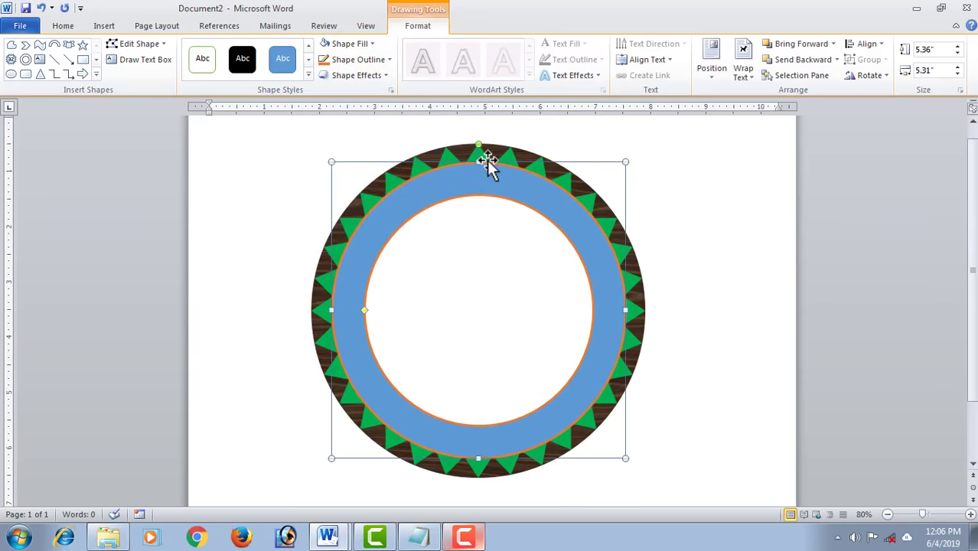
# Remove the donut's blue fill so only two orange rings remain.
pyautogui.click(365, 46)
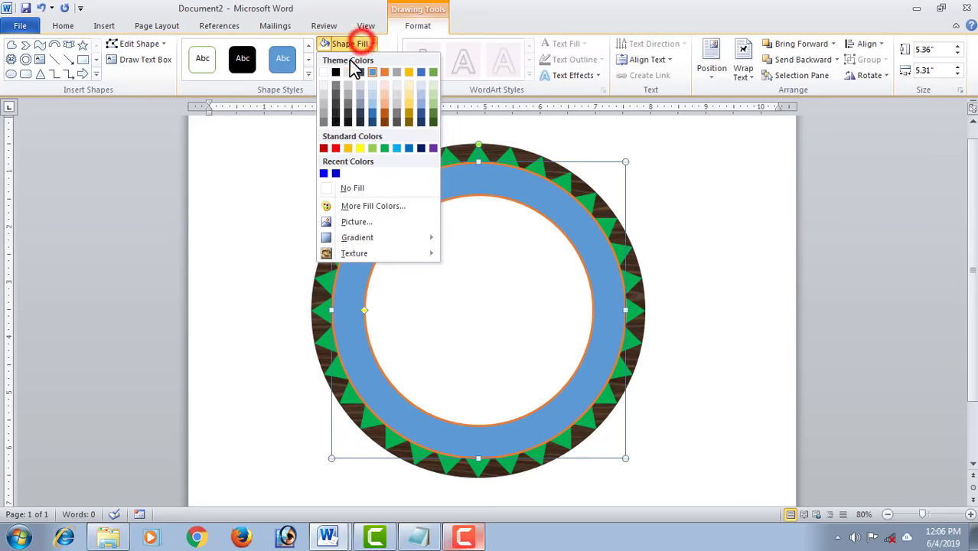
pyautogui.click(346, 190)
pyautogui.click(528, 191)
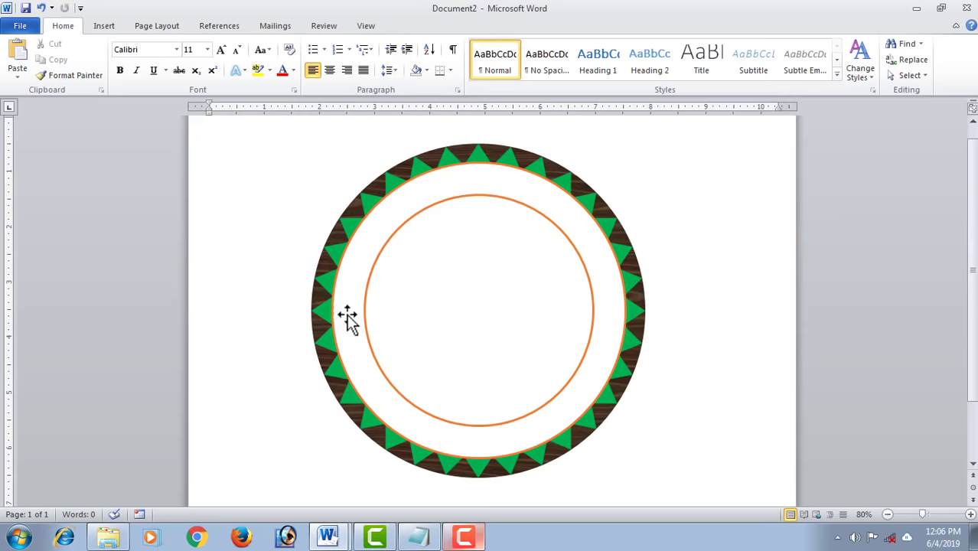
pyautogui.click(108, 30)
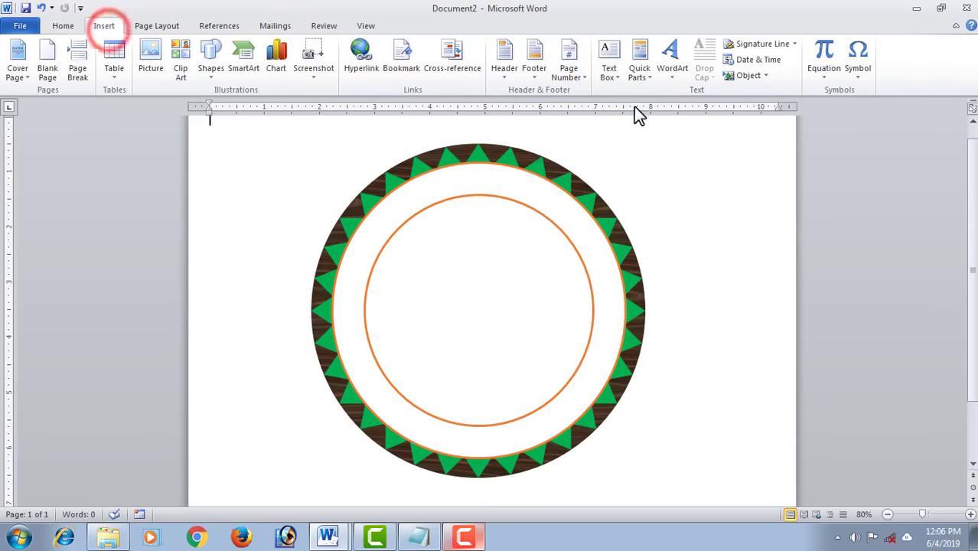
# Dismiss the WordArt gallery without inserting anything and show Document2's File Info page.
pyautogui.click(670, 71)
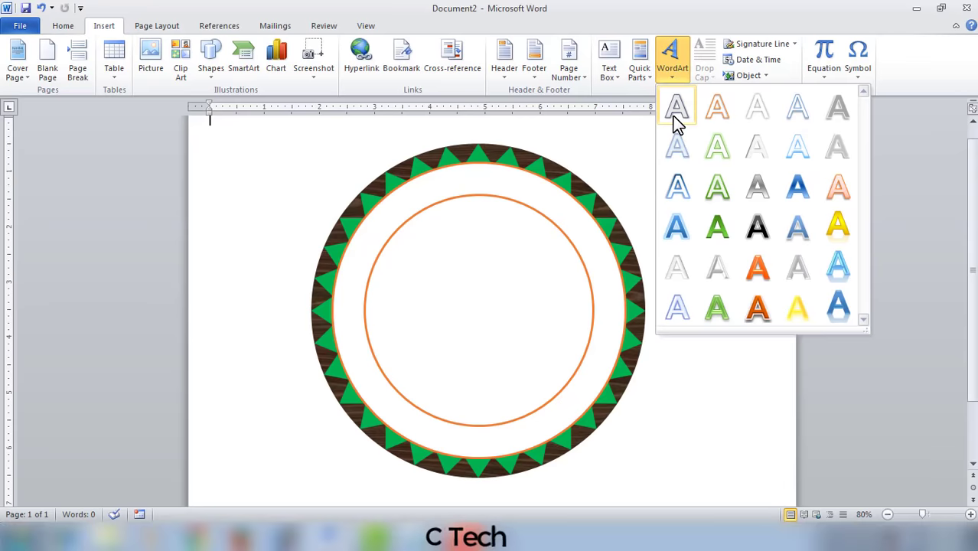
pyautogui.click(603, 147)
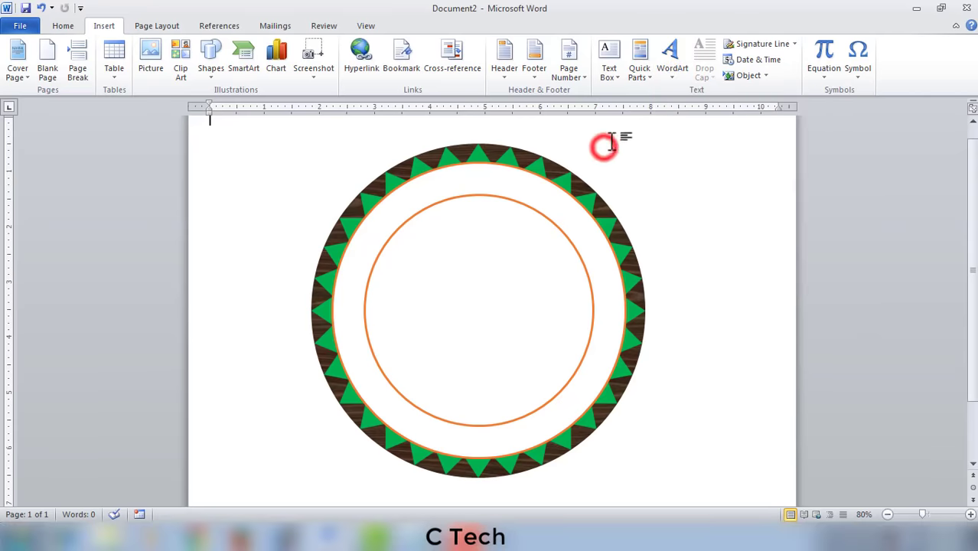
pyautogui.click(19, 26)
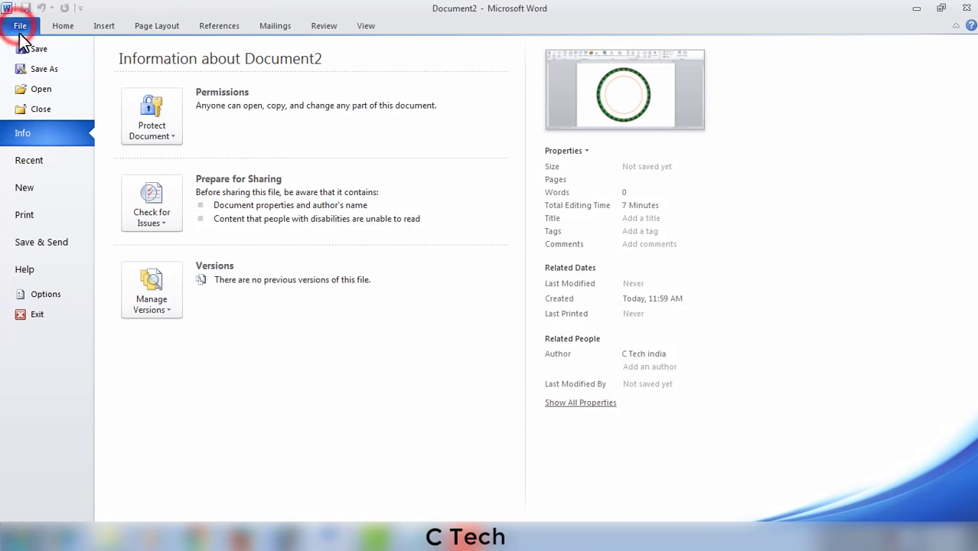
# Save the badge to the Desktop as Word 97-2003 Template '456', accepting the compatibility check.
pyautogui.click(54, 73)
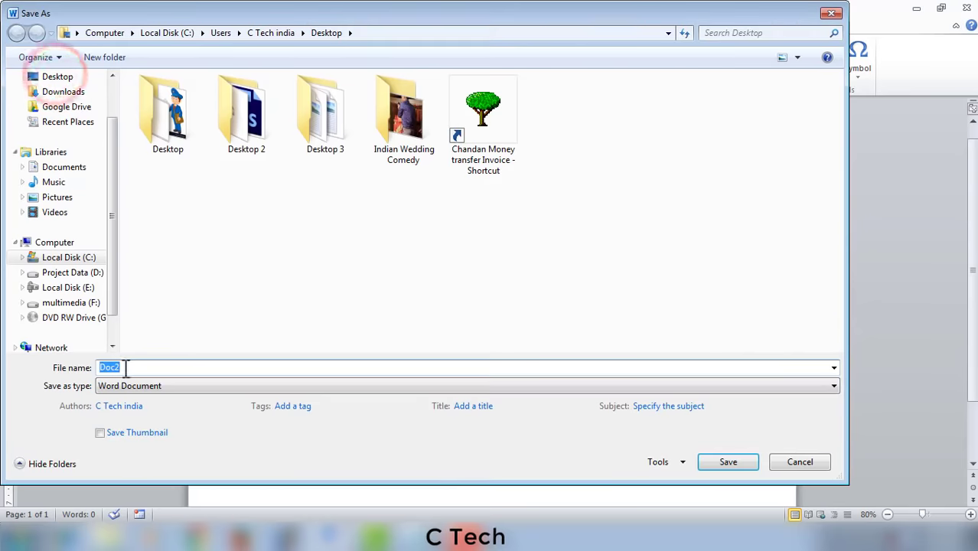
pyautogui.write('456')
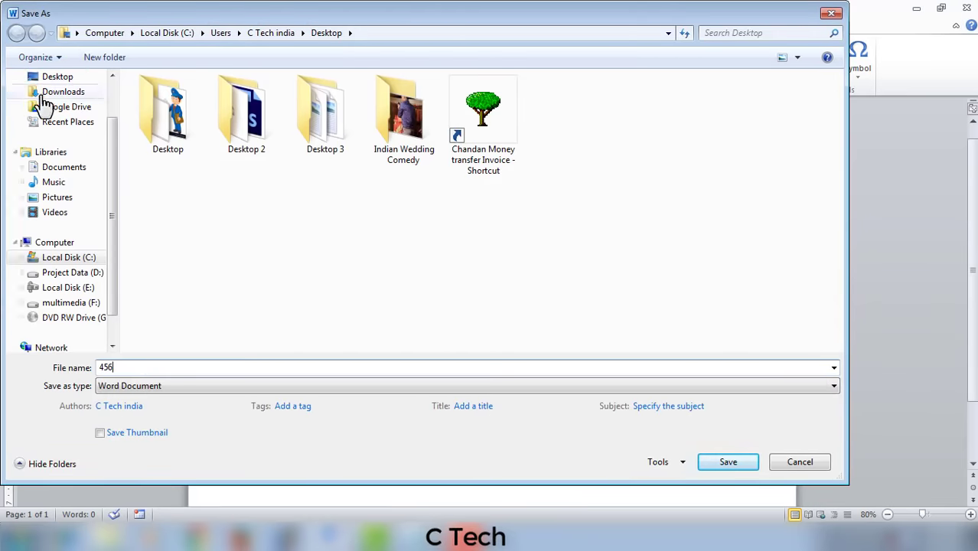
pyautogui.click(51, 76)
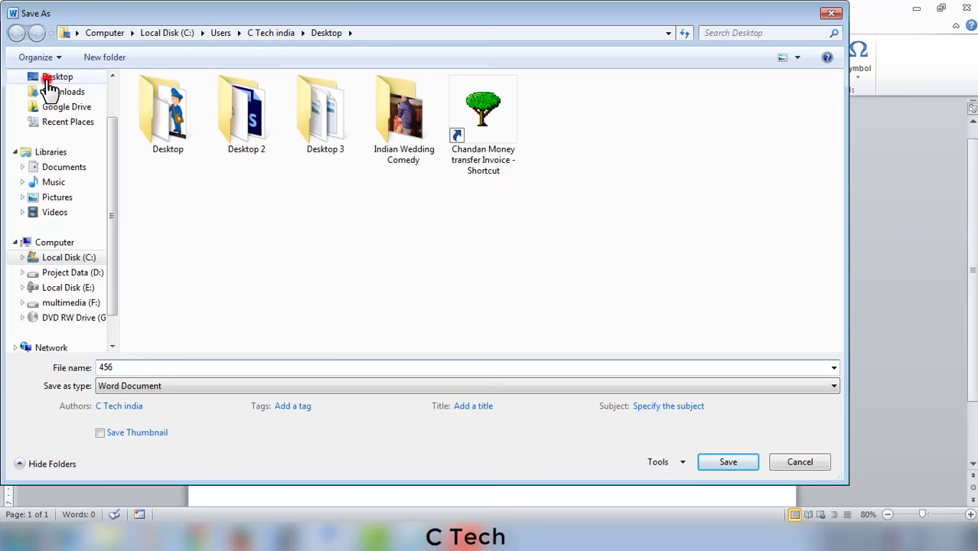
pyautogui.click(563, 388)
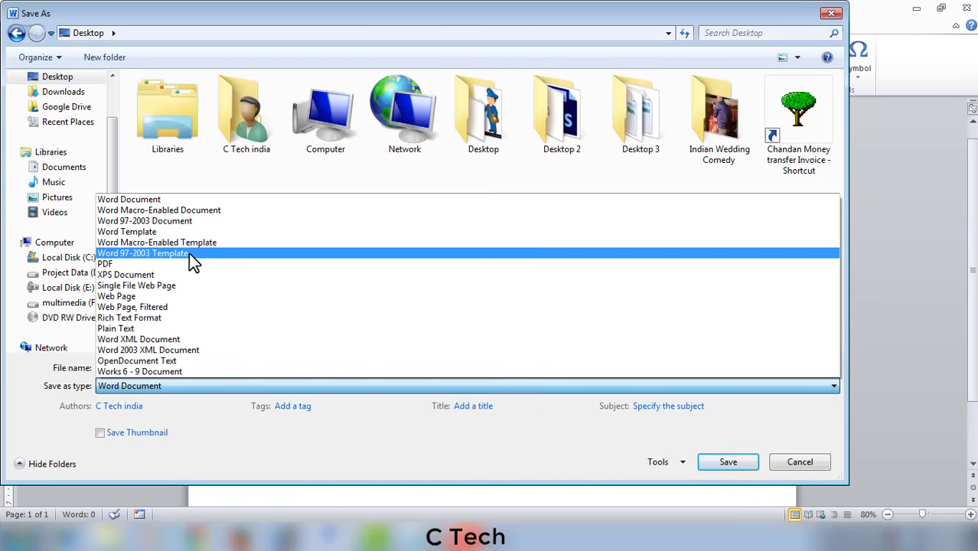
pyautogui.click(189, 253)
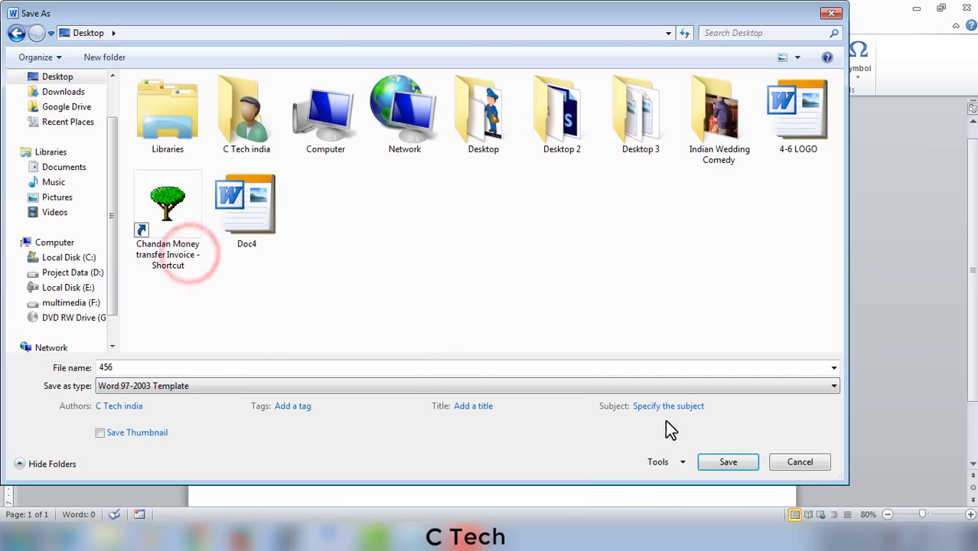
pyautogui.click(731, 468)
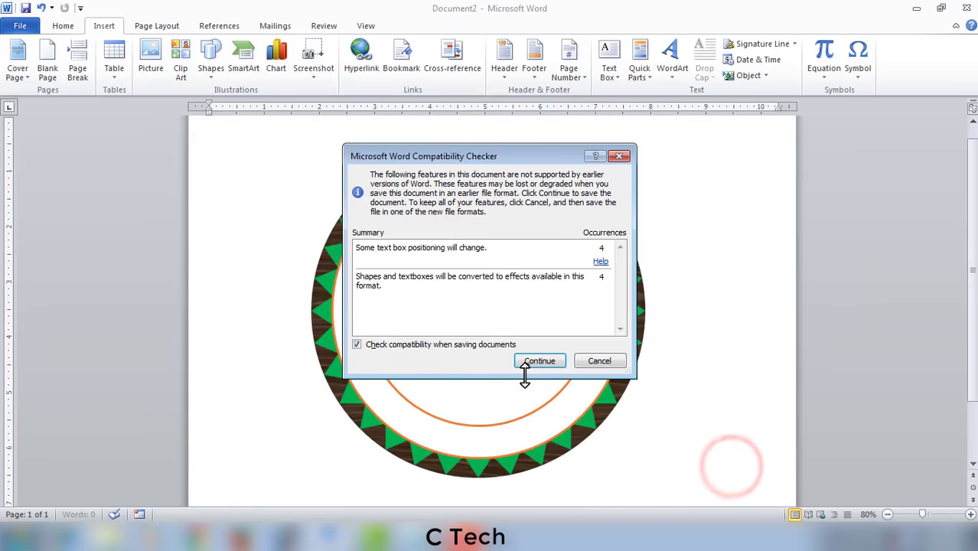
pyautogui.click(536, 366)
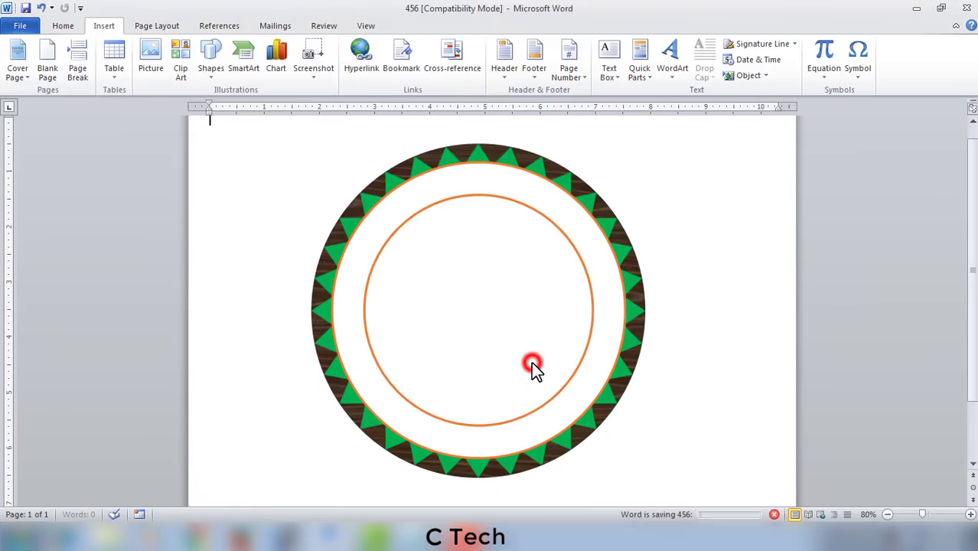
# Insert 'CHANDAN COACHING CENTRE' as first-style WordArt at 20 point size.
pyautogui.click(672, 77)
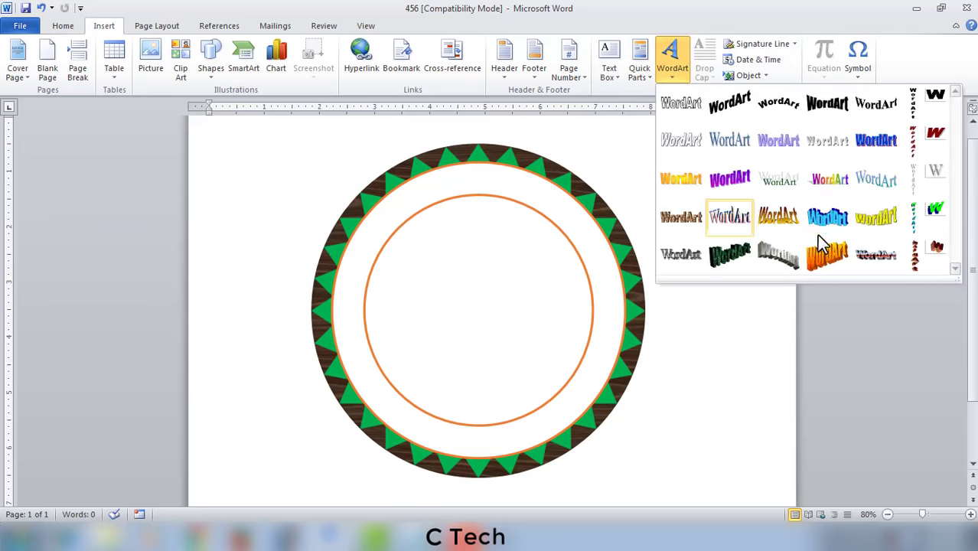
pyautogui.click(678, 111)
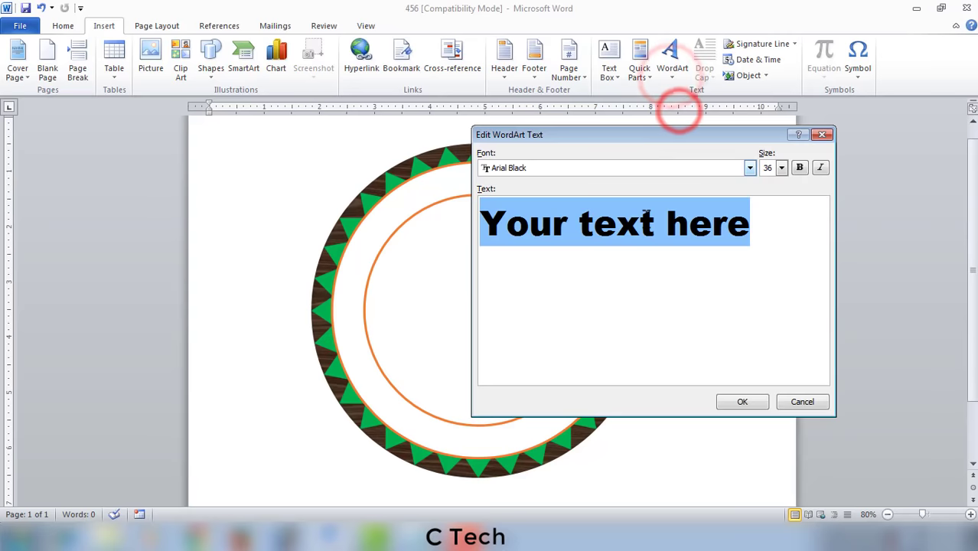
pyautogui.write('CHANDAN COMPUTER')
pyautogui.press('BackSpace')
pyautogui.press('BackSpace')
pyautogui.press('BackSpace')
pyautogui.write('ACHING CE')
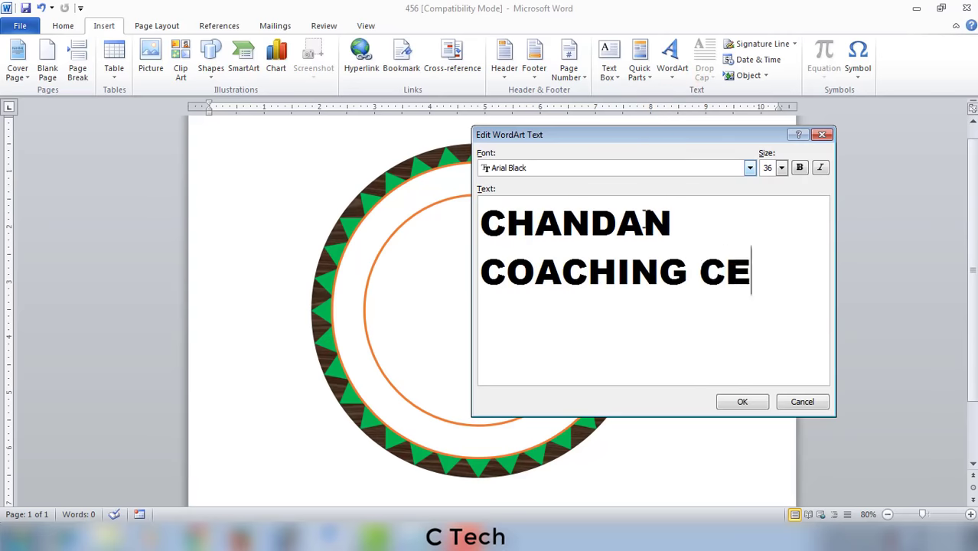
pyautogui.write('NTRE')
pyautogui.click(782, 168)
pyautogui.click(768, 196)
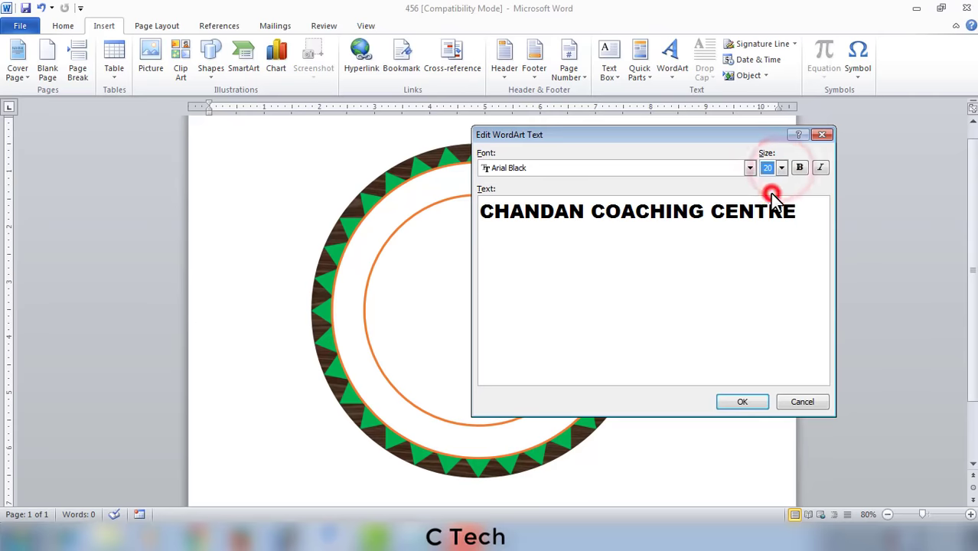
pyautogui.click(724, 404)
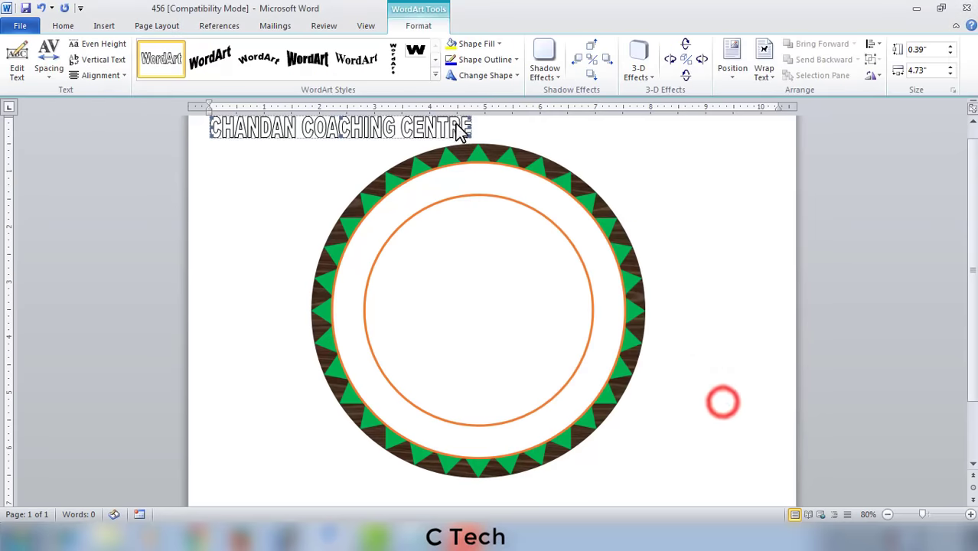
# Set the CHANDAN COACHING CENTRE WordArt to In Front of Text and drag it onto the badge.
pyautogui.click(369, 114)
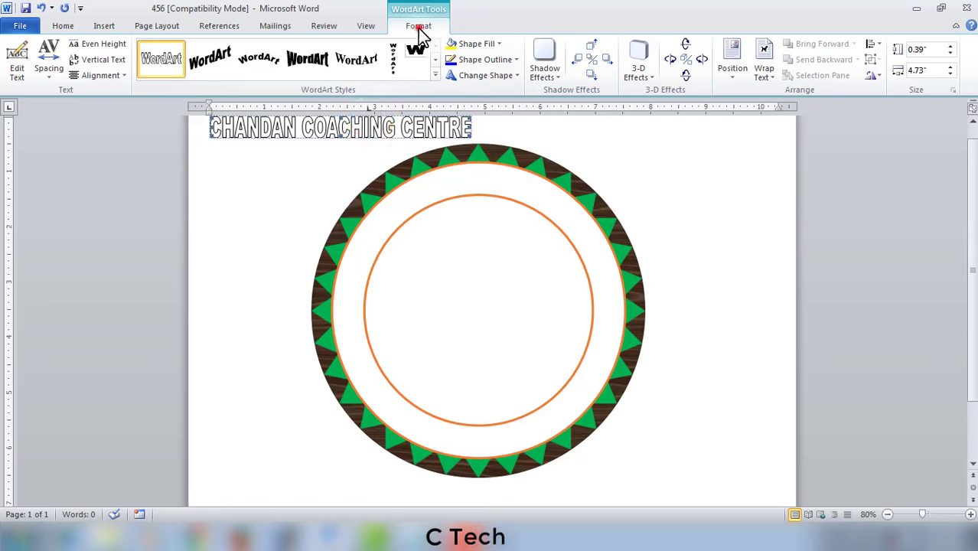
pyautogui.click(767, 76)
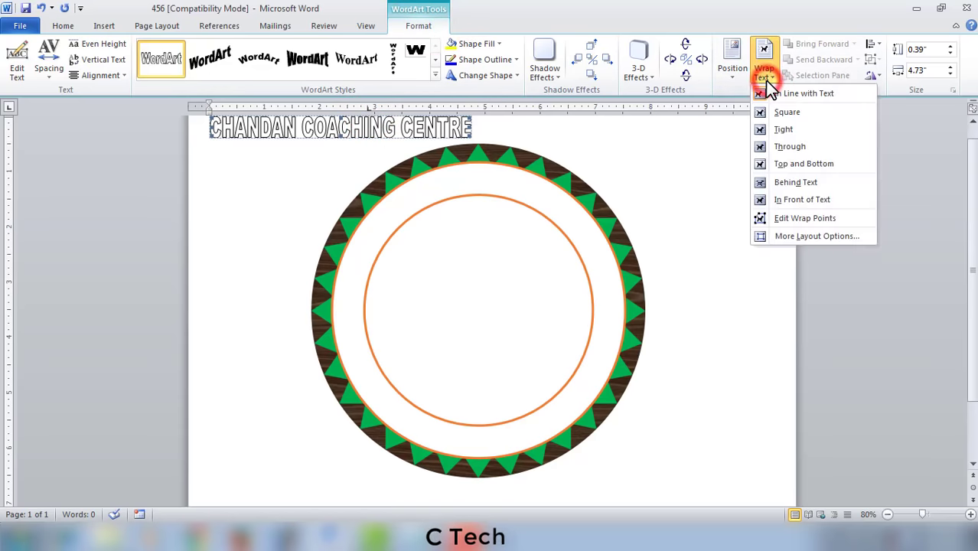
pyautogui.click(789, 201)
pyautogui.moveTo(373, 126)
pyautogui.mouseDown()
pyautogui.moveTo(497, 269)
pyautogui.moveTo(512, 310)
pyautogui.moveTo(526, 308)
pyautogui.mouseUp()
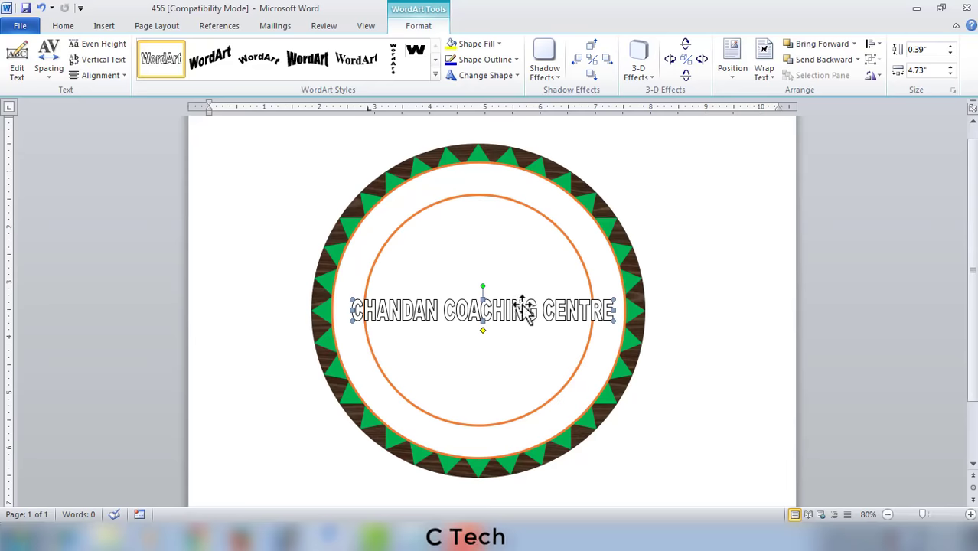
# Apply the Arch Up shape to the title and stretch it toward the ring's top.
pyautogui.click(515, 76)
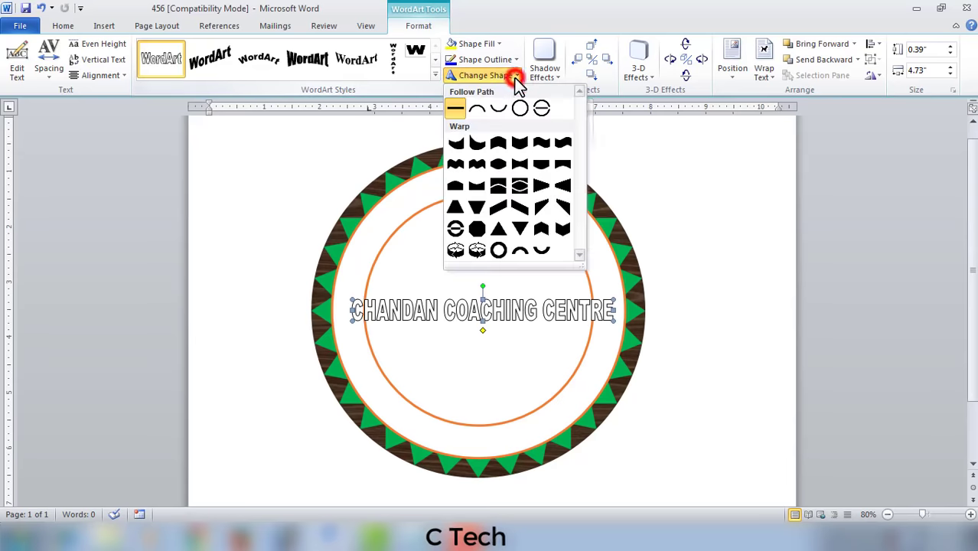
pyautogui.click(478, 112)
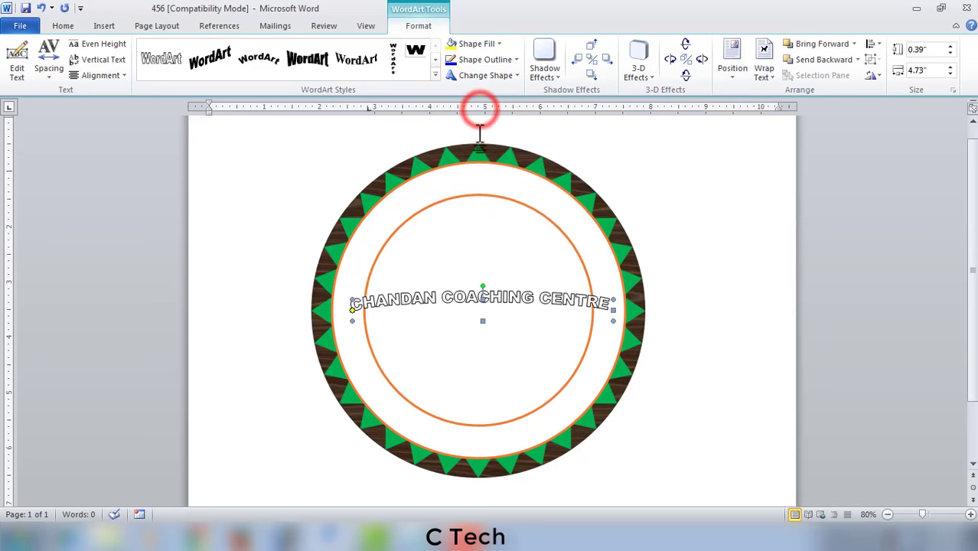
pyautogui.moveTo(483, 300)
pyautogui.mouseDown()
pyautogui.moveTo(477, 179)
pyautogui.moveTo(486, 175)
pyautogui.mouseUp()
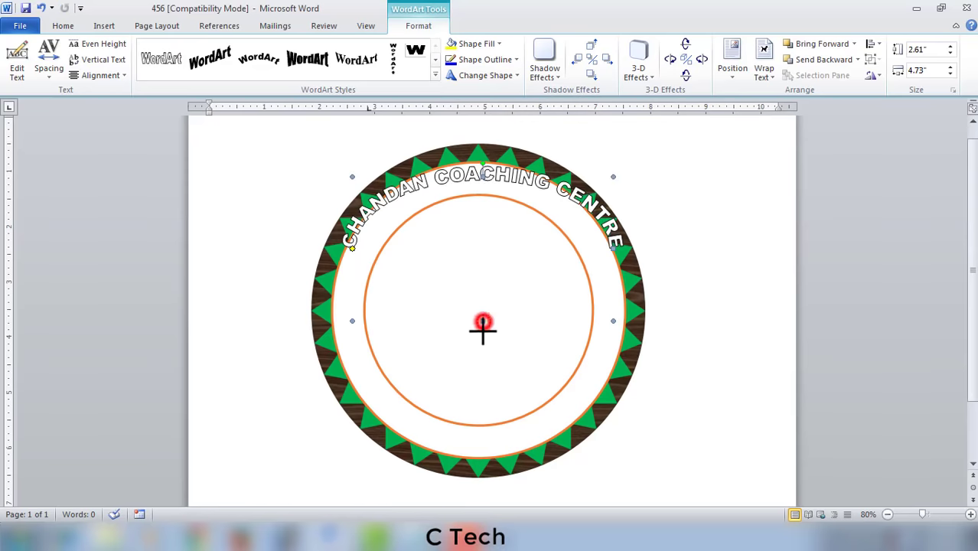
pyautogui.moveTo(483, 327); pyautogui.dragTo(487, 354)
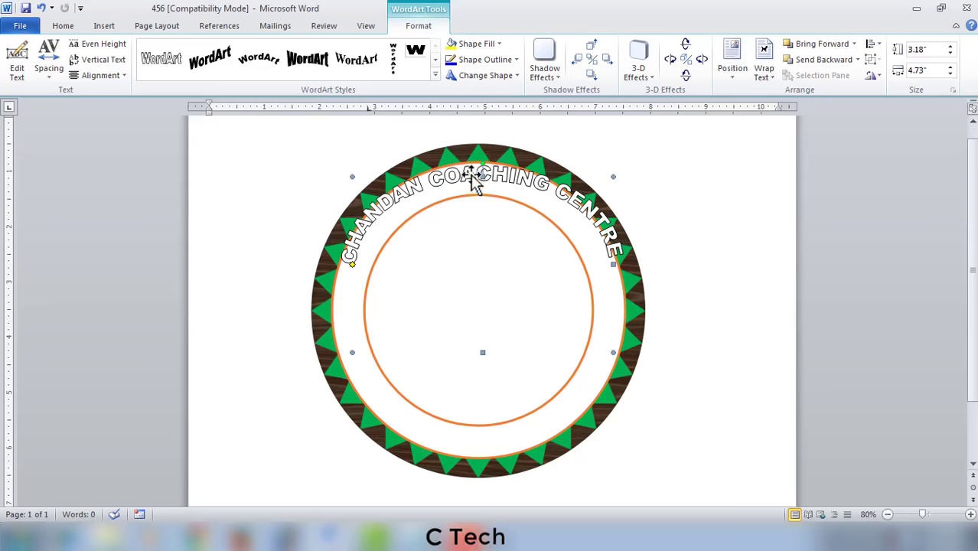
pyautogui.moveTo(470, 176); pyautogui.dragTo(483, 256)
# Heighten the arched title to 4.04 inches and nudge it down into the ring.
pyautogui.hotkey('ctrl', 'Down')
pyautogui.hotkey('ctrl', 'Left')
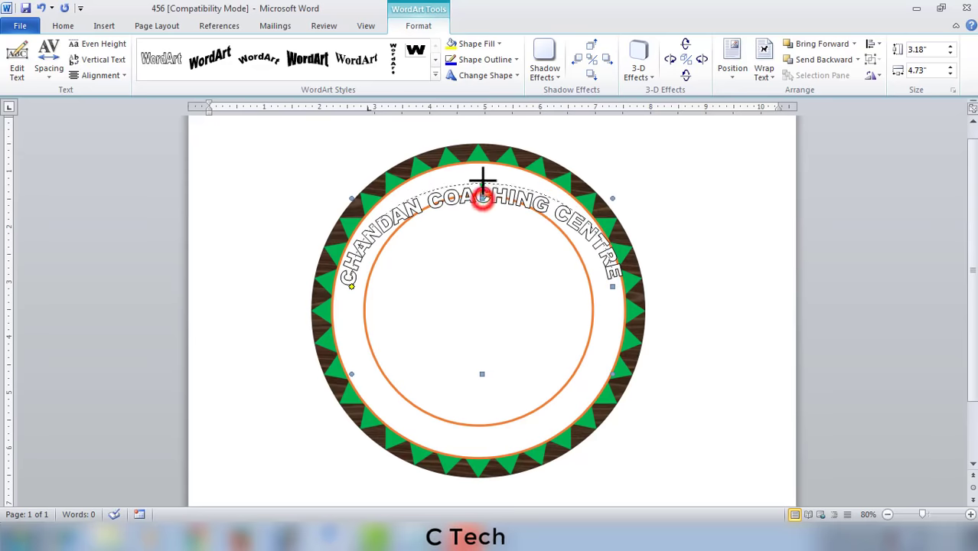
pyautogui.moveTo(482, 182); pyautogui.dragTo(482, 174)
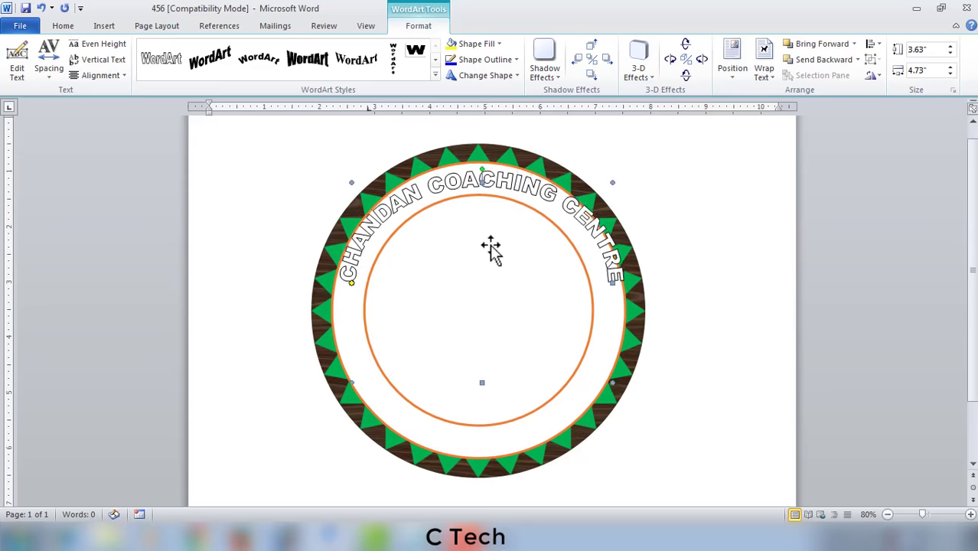
pyautogui.press('Down')
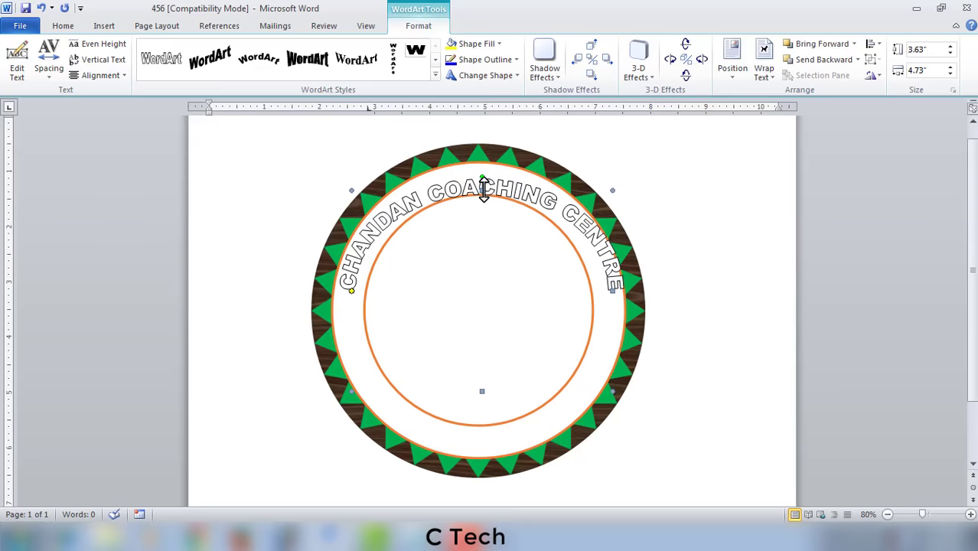
pyautogui.moveTo(484, 175); pyautogui.dragTo(484, 168)
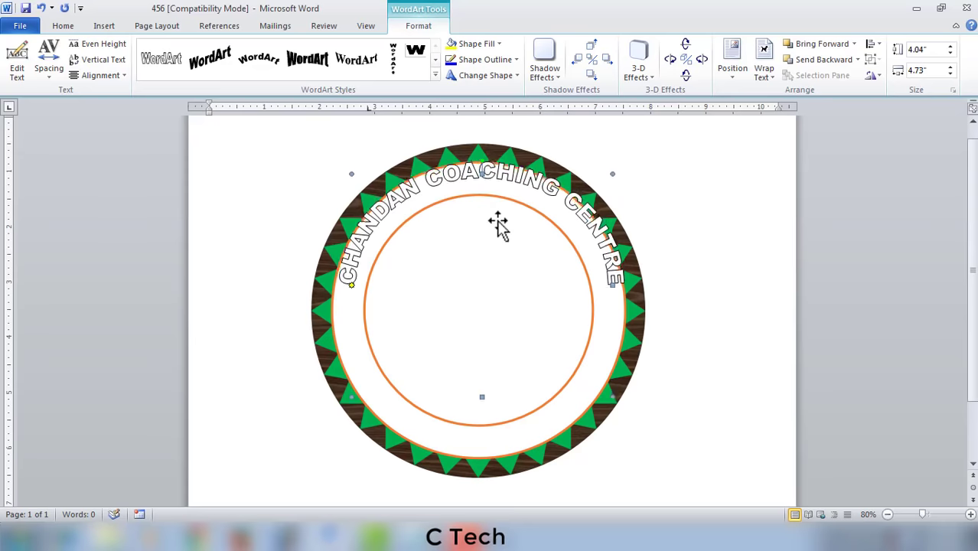
pyautogui.hotkey('ctrl', 'Down')
pyautogui.hotkey('ctrl', 'Down')
pyautogui.hotkey('ctrl', 'Down')
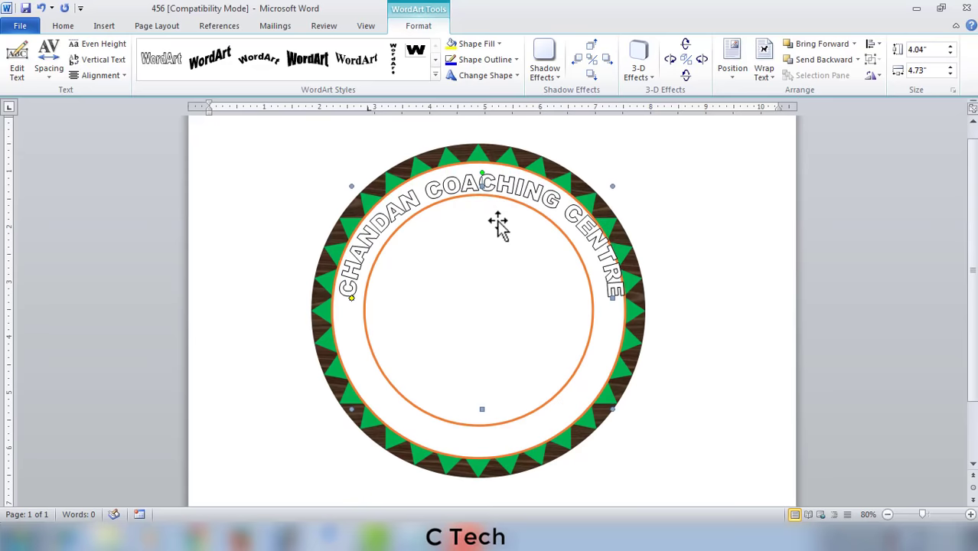
pyautogui.hotkey('ctrl', 'Down')
pyautogui.hotkey('ctrl', 'Up')
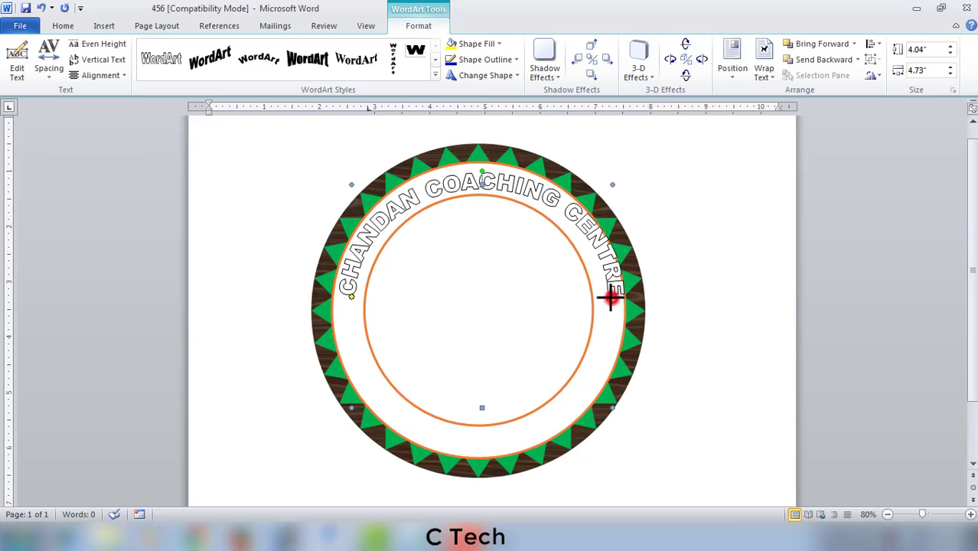
# Narrow the arch to 4.48 inches and nudge it to sit inside the upper ring.
pyautogui.moveTo(610, 297); pyautogui.dragTo(604, 298)
pyautogui.hotkey('ctrl', 'Right')
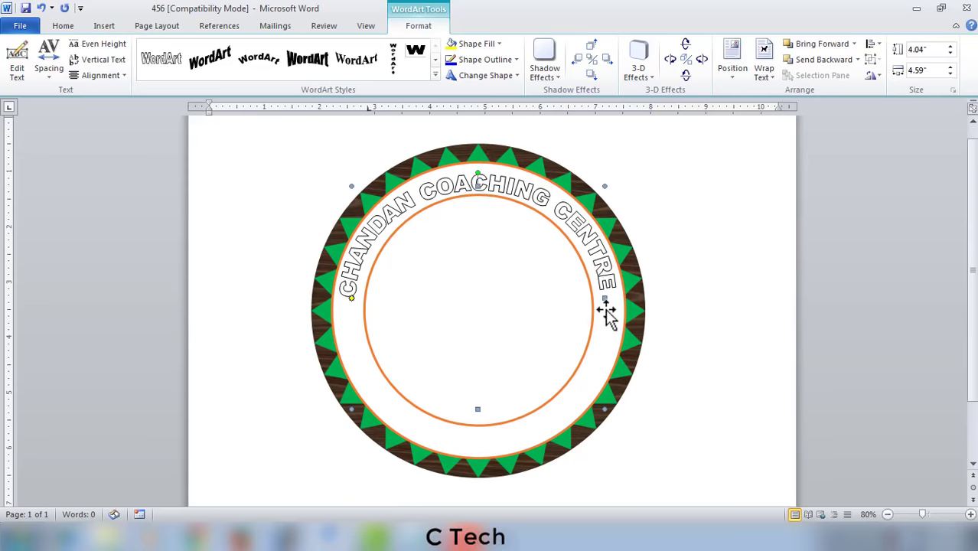
pyautogui.hotkey('ctrl', 'Right')
pyautogui.hotkey('ctrl', 'Up')
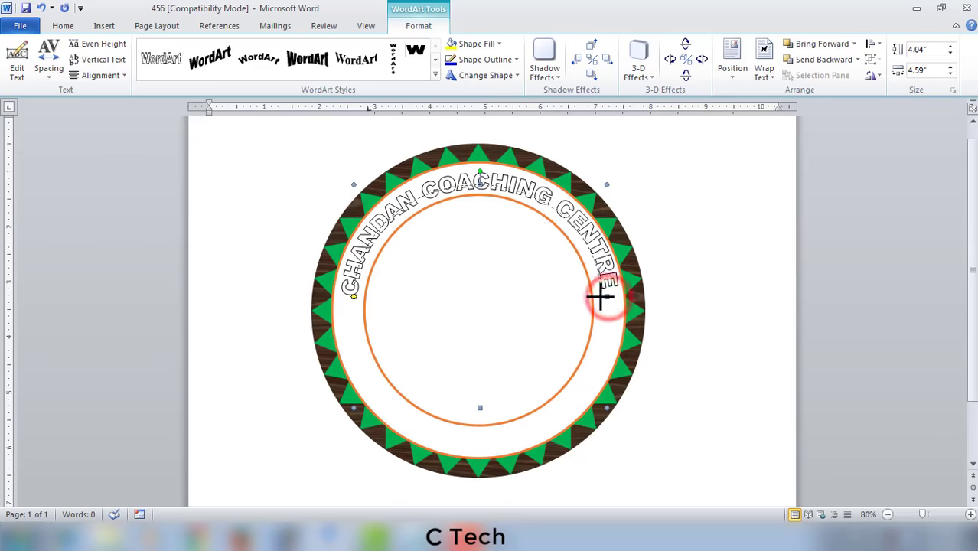
pyautogui.moveTo(606, 297); pyautogui.dragTo(600, 297)
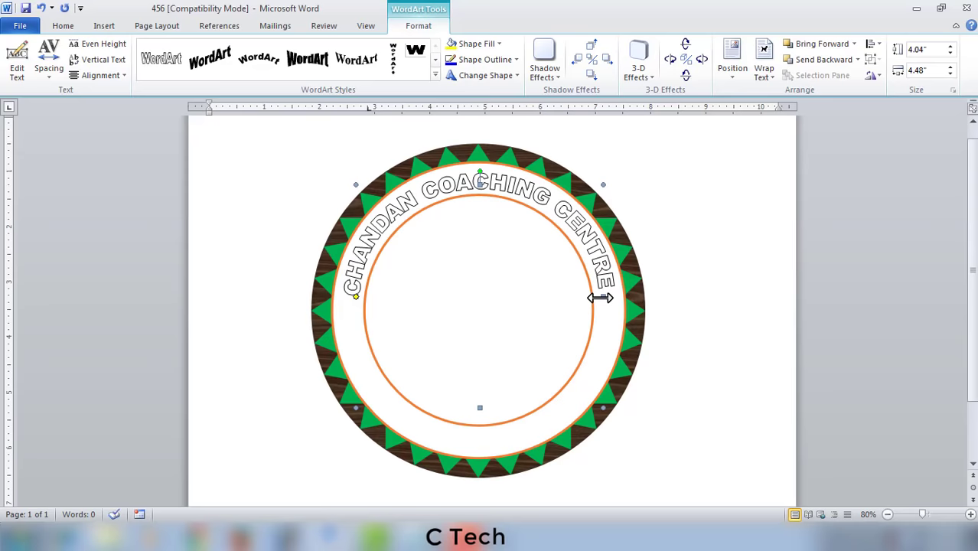
pyautogui.hotkey('ctrl', 'Right')
pyautogui.hotkey('ctrl', 'Down')
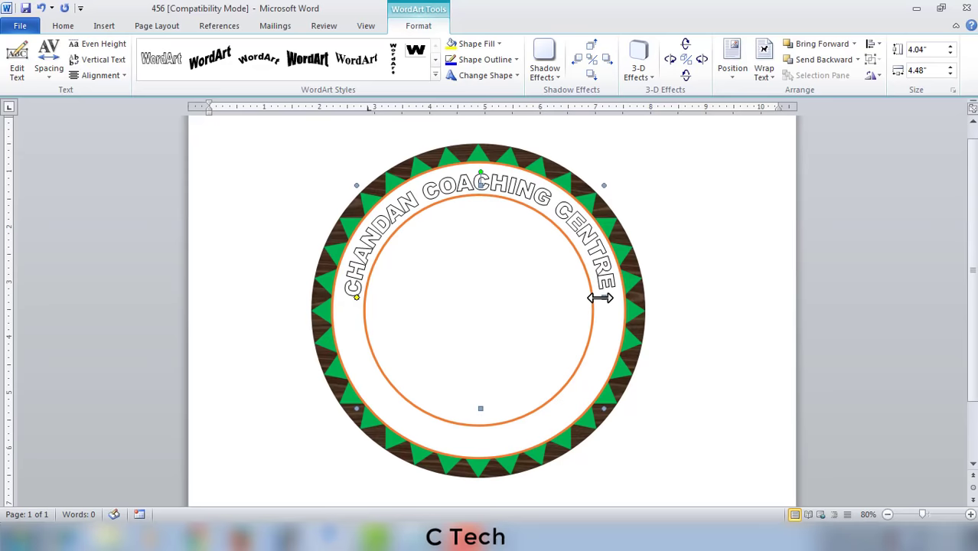
pyautogui.hotkey('ctrl', 'Up')
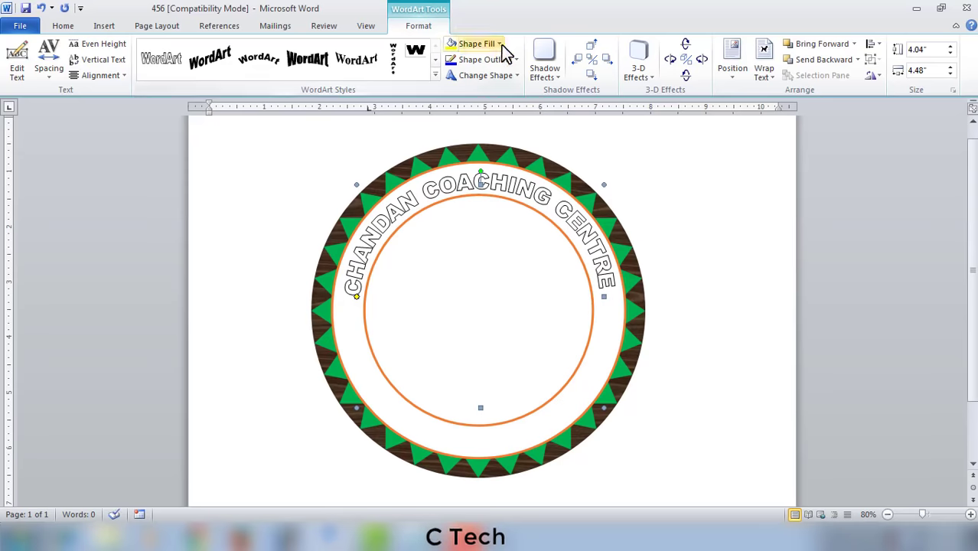
# Fill the arched title solid black and drag its adjustment handle to extend the arc lower.
pyautogui.click(499, 43)
pyautogui.click(461, 72)
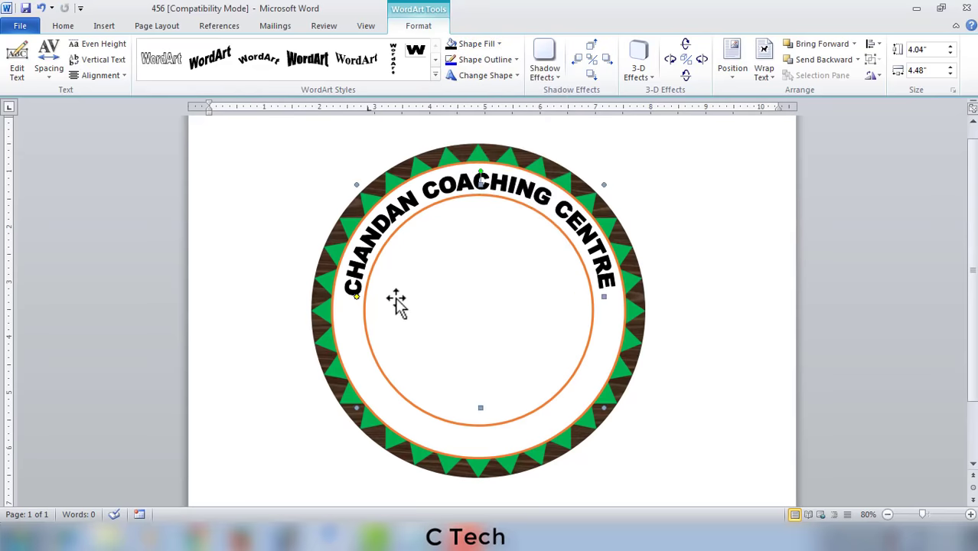
pyautogui.moveTo(358, 298); pyautogui.dragTo(357, 320)
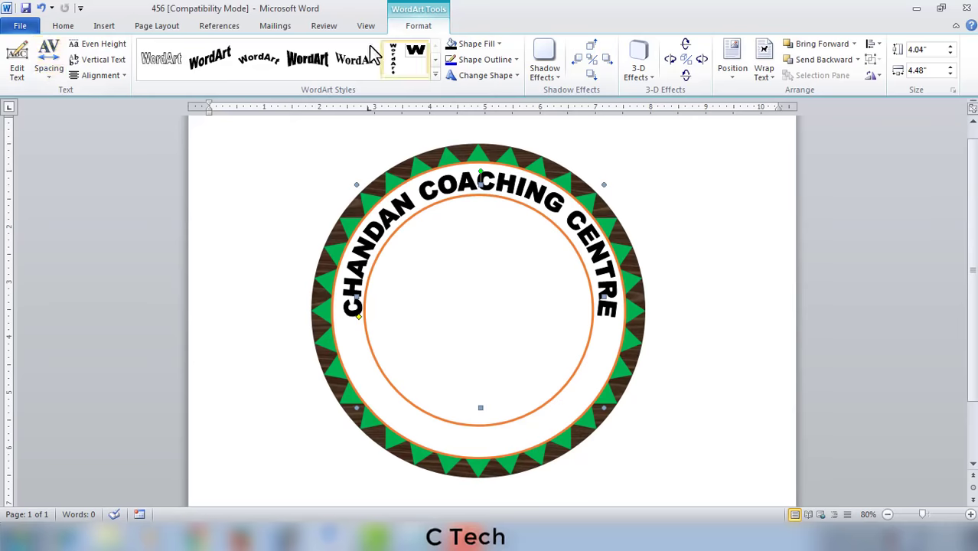
# Insert 'BIHTA PATNA 22210' as first-style WordArt at size 20 and select it.
pyautogui.click(111, 26)
pyautogui.click(671, 71)
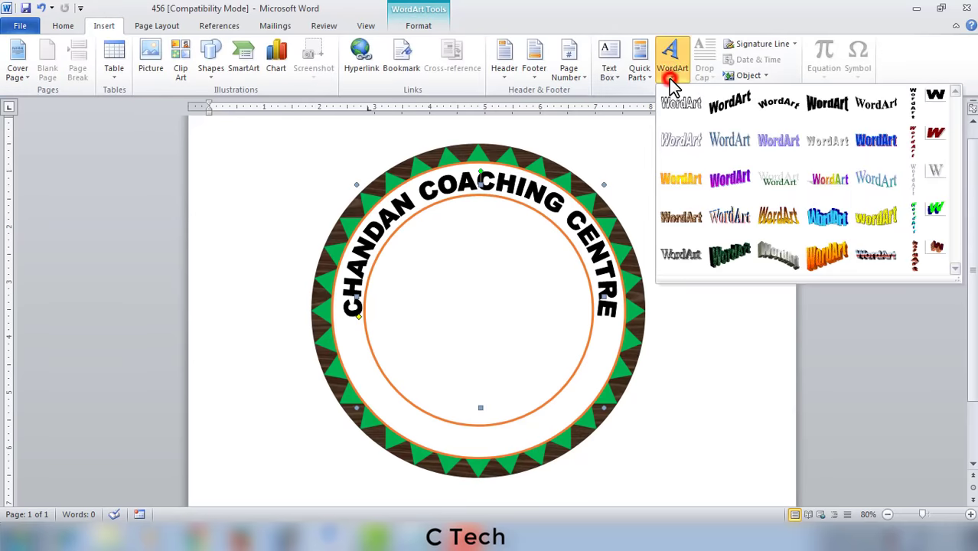
pyautogui.click(679, 113)
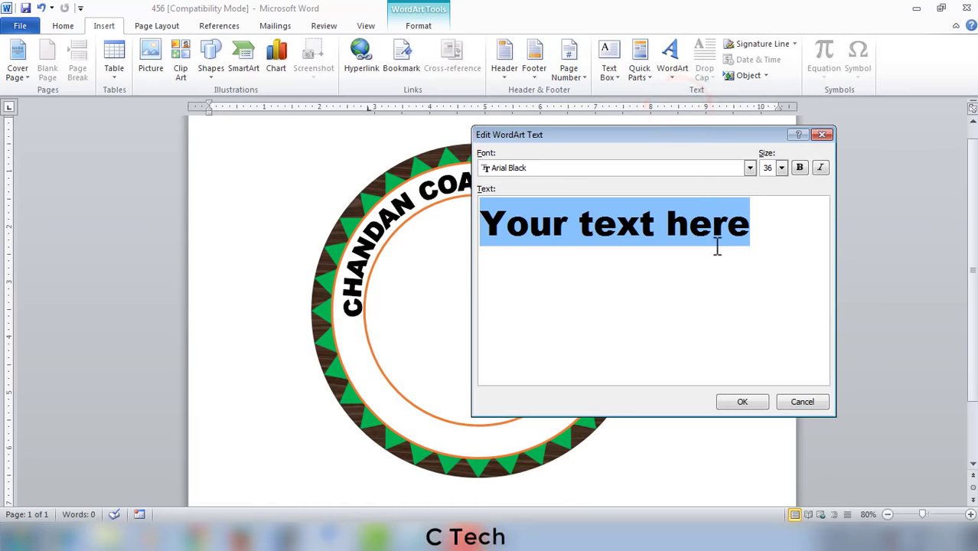
pyautogui.write('BIHTA PATNA 222')
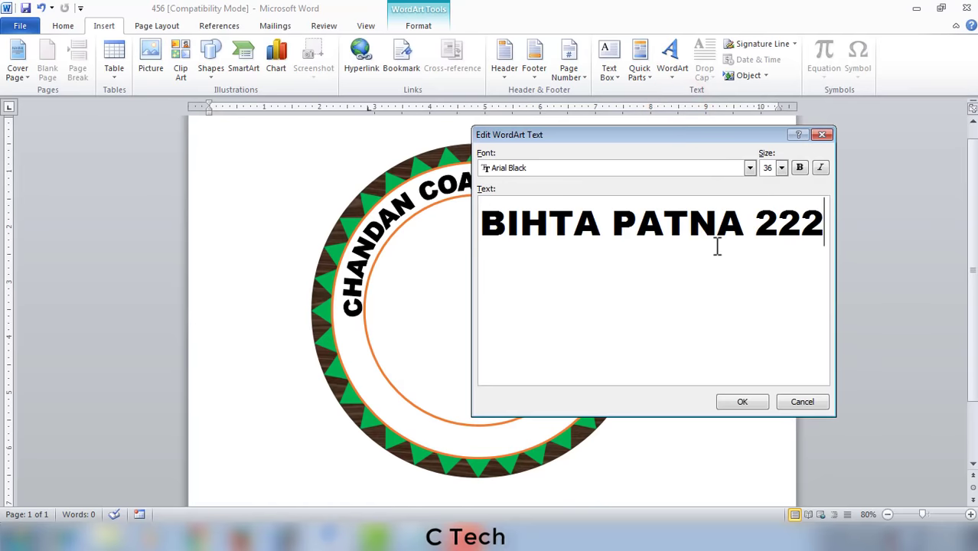
pyautogui.write('10')
pyautogui.click(781, 168)
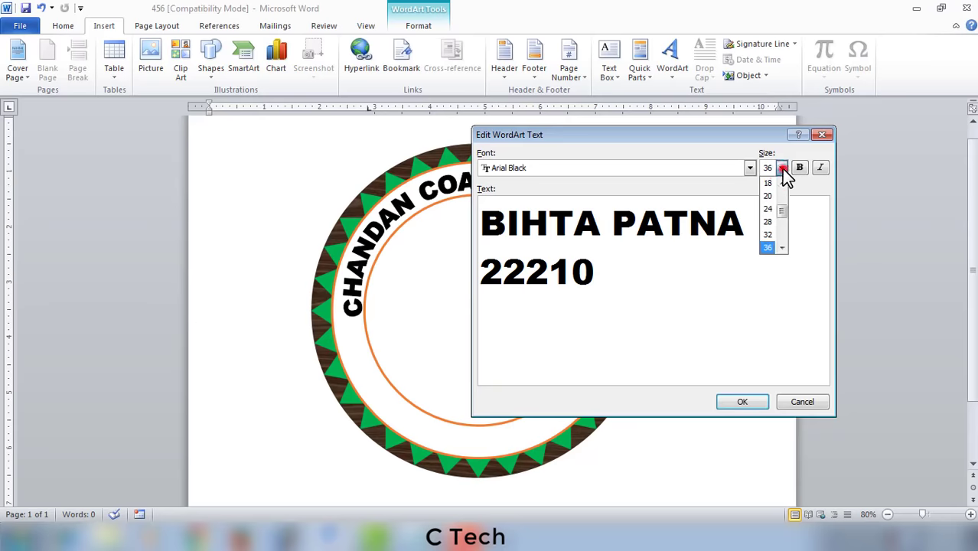
pyautogui.scroll(2, 773, 199)
pyautogui.click(770, 196)
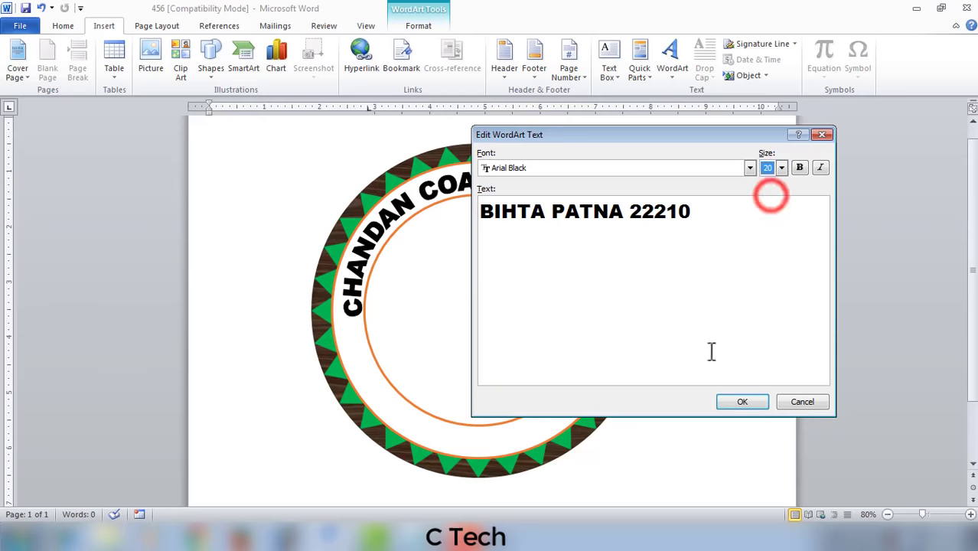
pyautogui.click(735, 403)
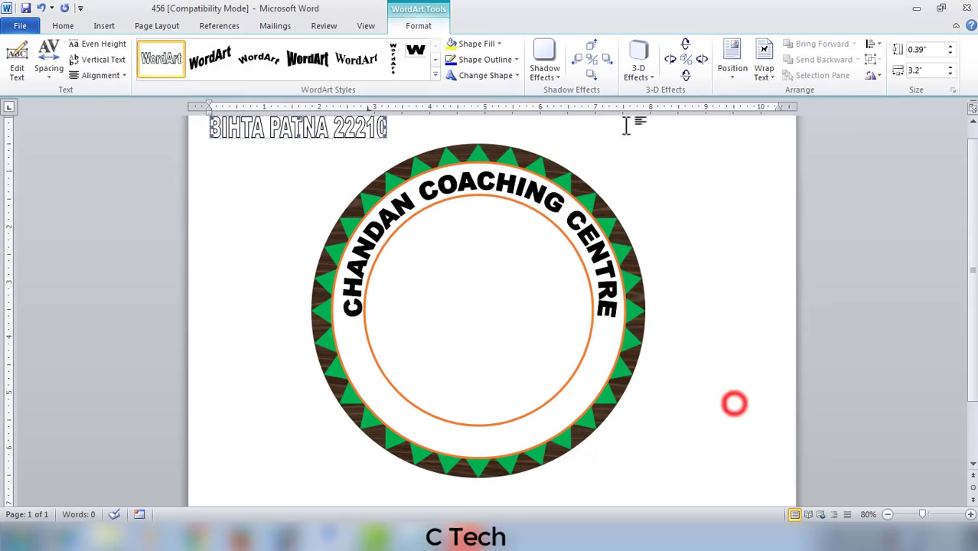
pyautogui.click(282, 132)
# Set BIHTA PATNA 22210 to In Front of Text and move it into the lower circle.
pyautogui.click(764, 73)
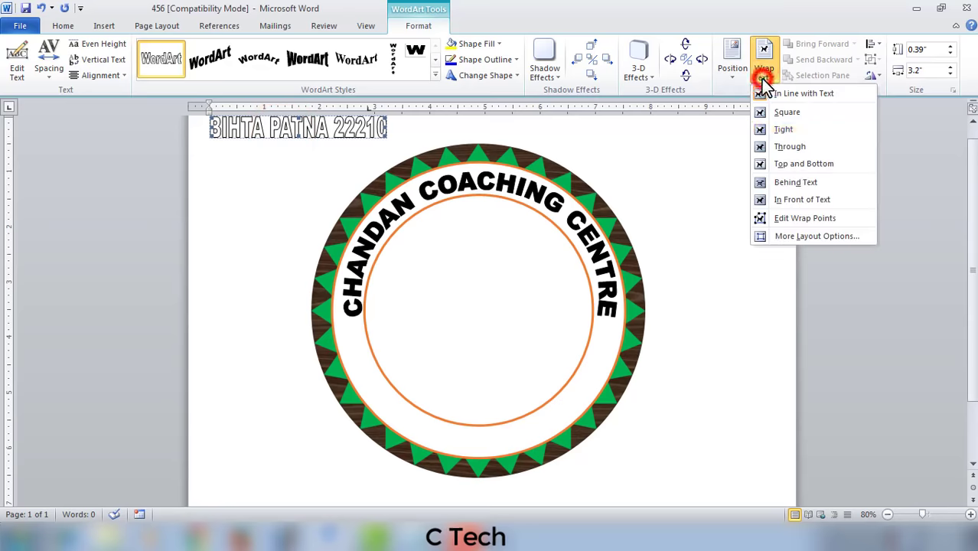
pyautogui.click(796, 202)
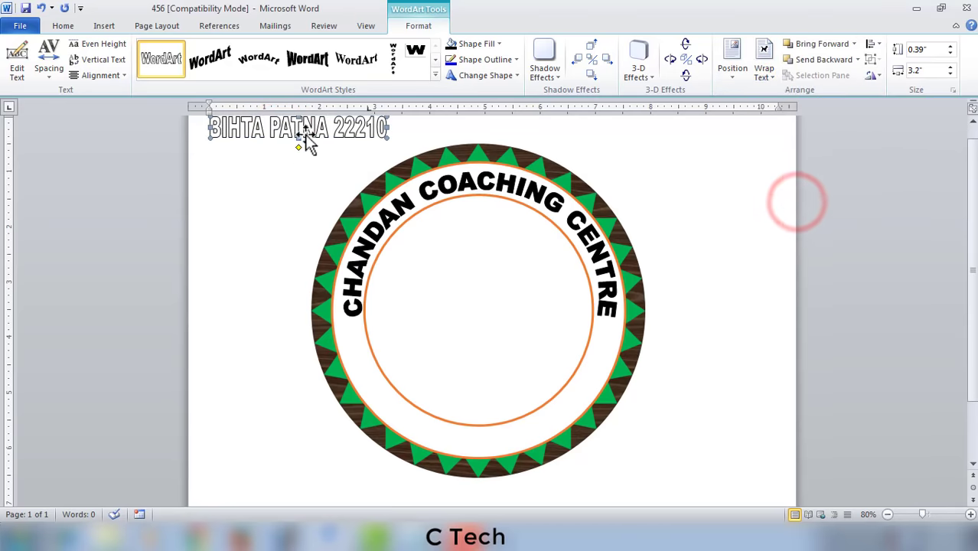
pyautogui.moveTo(306, 136)
pyautogui.mouseDown()
pyautogui.moveTo(483, 378)
pyautogui.moveTo(497, 381)
pyautogui.mouseUp()
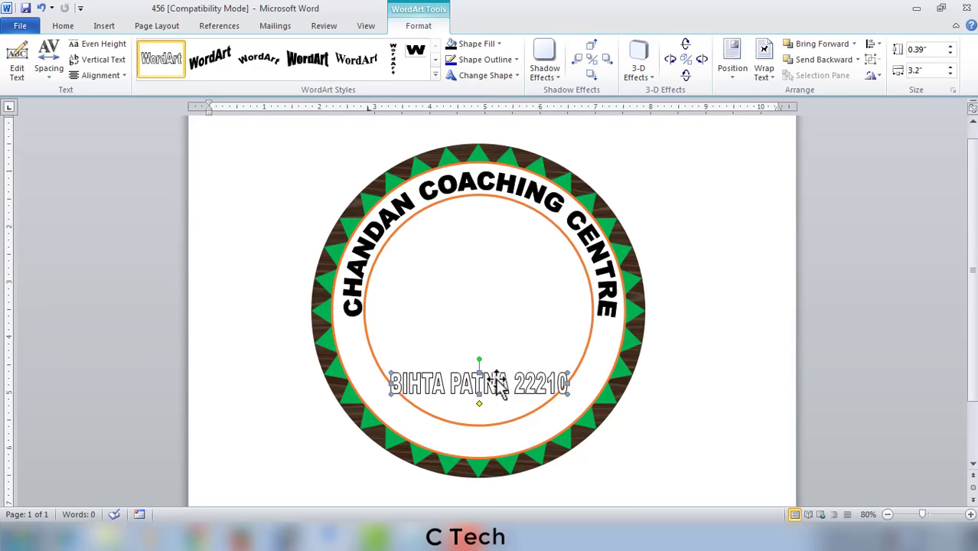
# Curve the address into a downward arch sized 1.99 by 3.86 inches, zoomed to 120%.
pyautogui.click(504, 77)
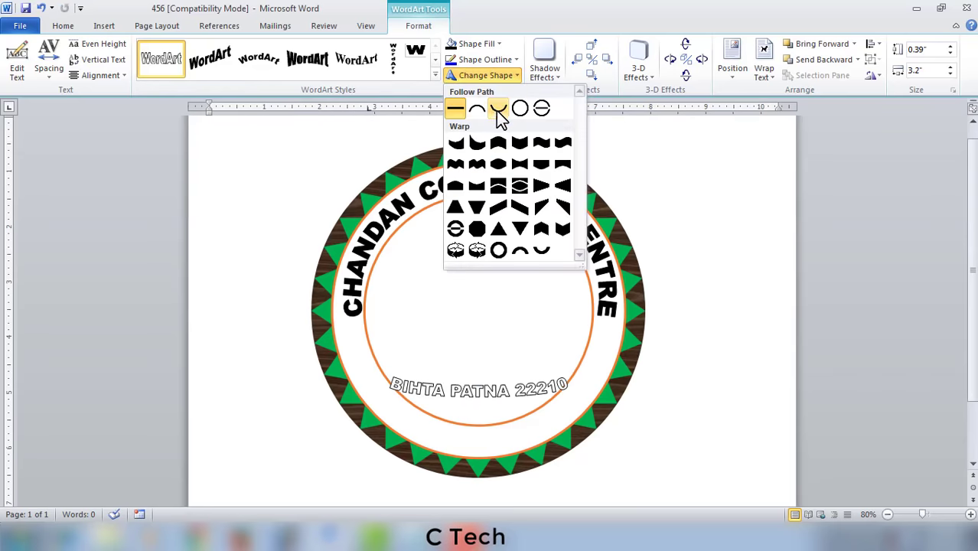
pyautogui.click(498, 111)
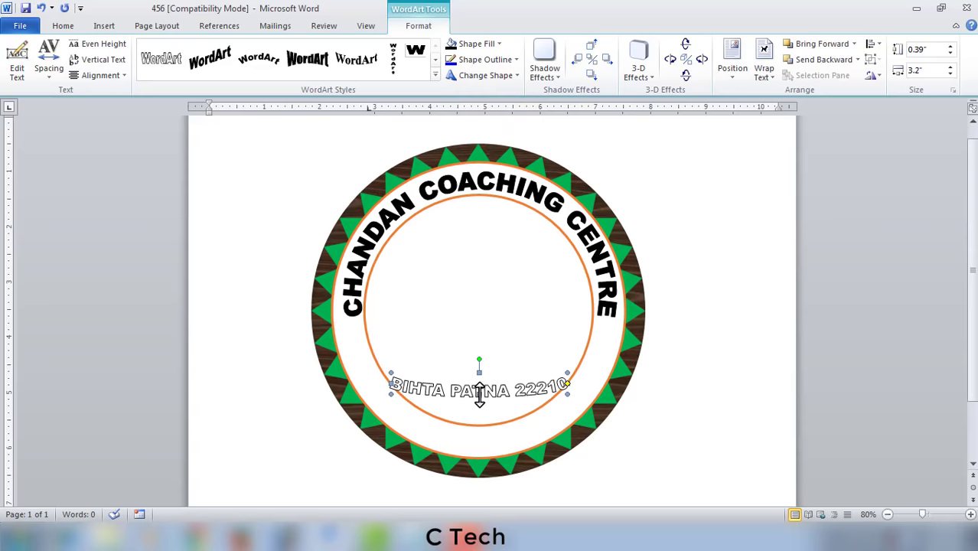
pyautogui.moveTo(479, 394); pyautogui.dragTo(479, 446)
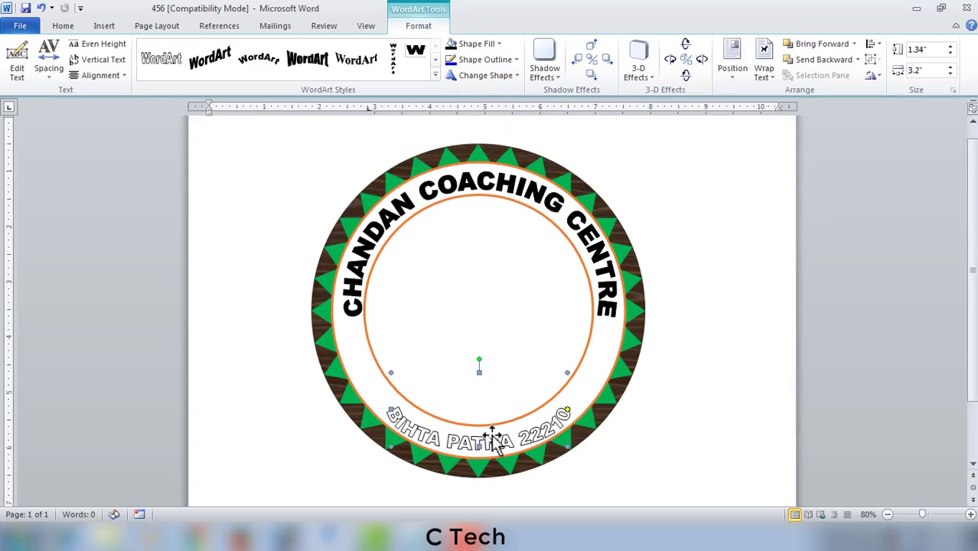
pyautogui.moveTo(567, 414); pyautogui.dragTo(582, 386)
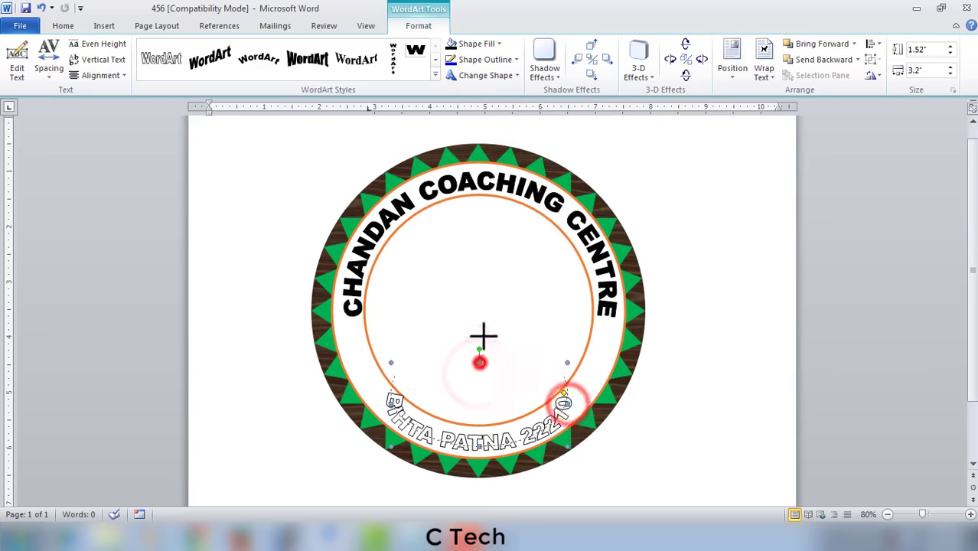
pyautogui.moveTo(390, 390); pyautogui.dragTo(376, 391)
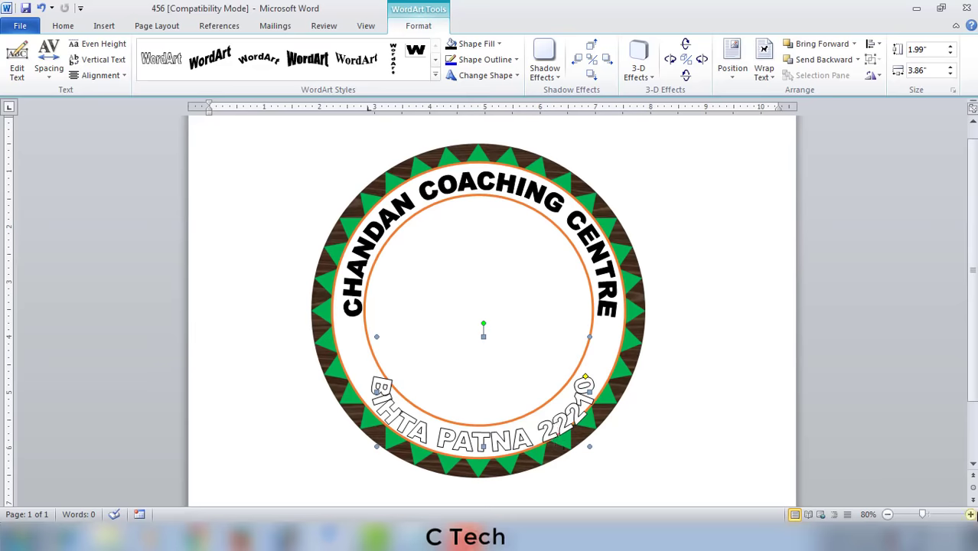
pyautogui.click(970, 515)
pyautogui.click(971, 515)
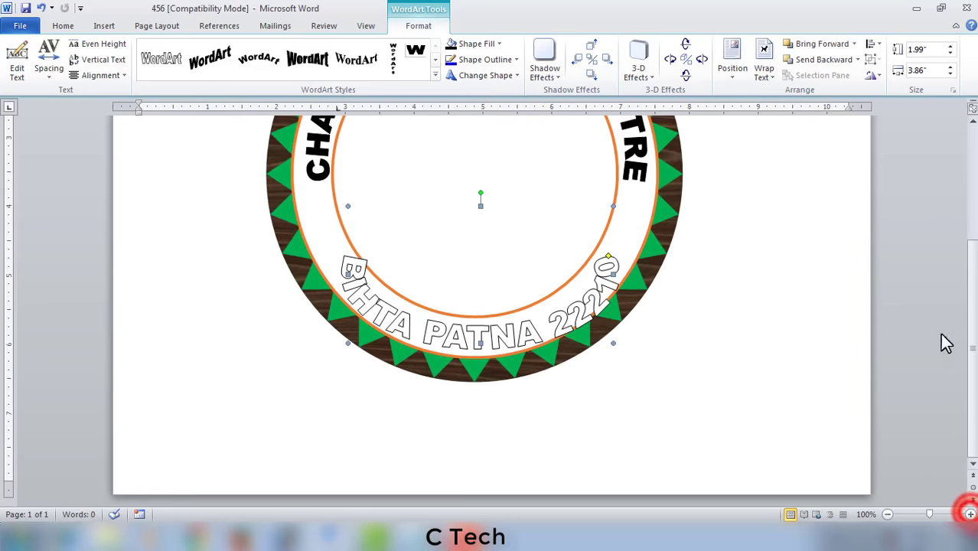
pyautogui.click(969, 515)
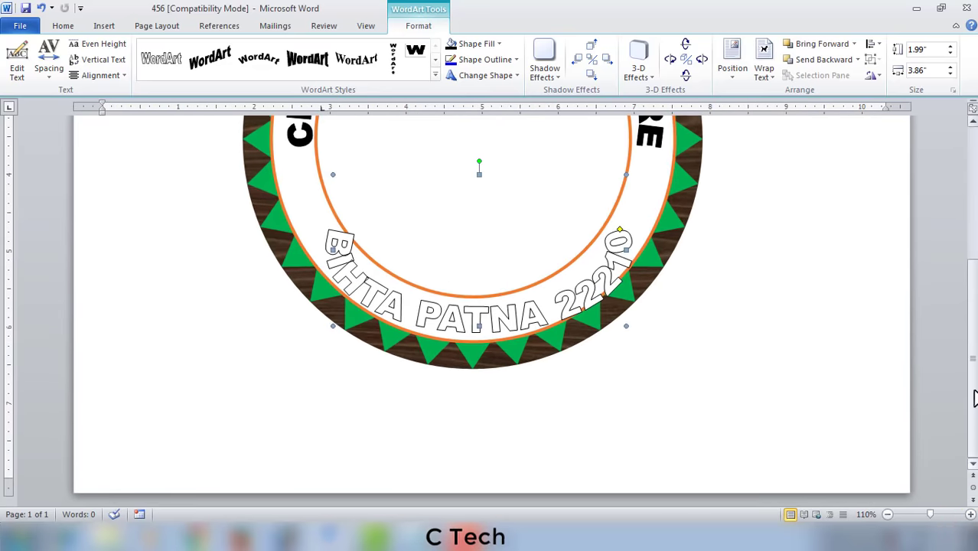
pyautogui.click(971, 515)
pyautogui.moveTo(974, 306); pyautogui.dragTo(974, 273)
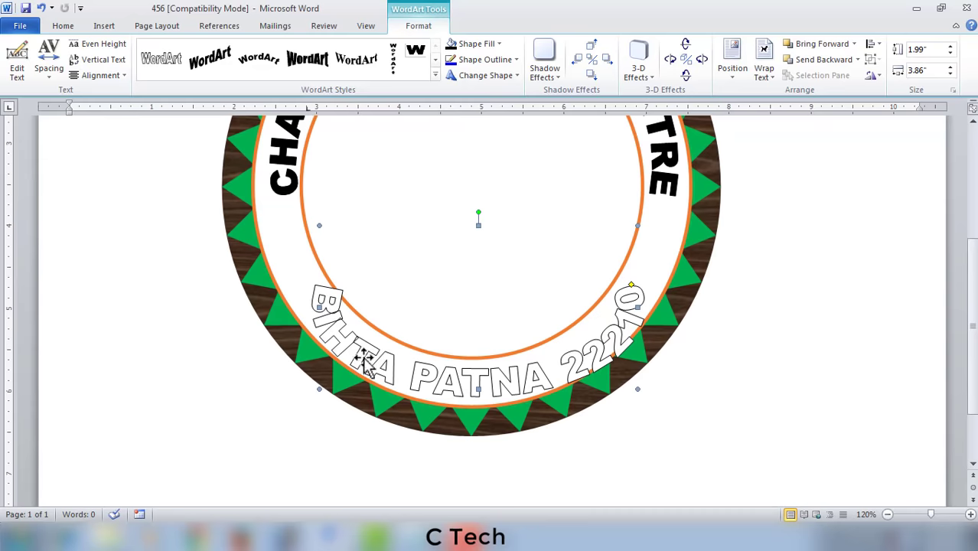
# Set Loose letter spacing and stretch the address arc to 3.49 by 4.54 inches.
pyautogui.click(51, 77)
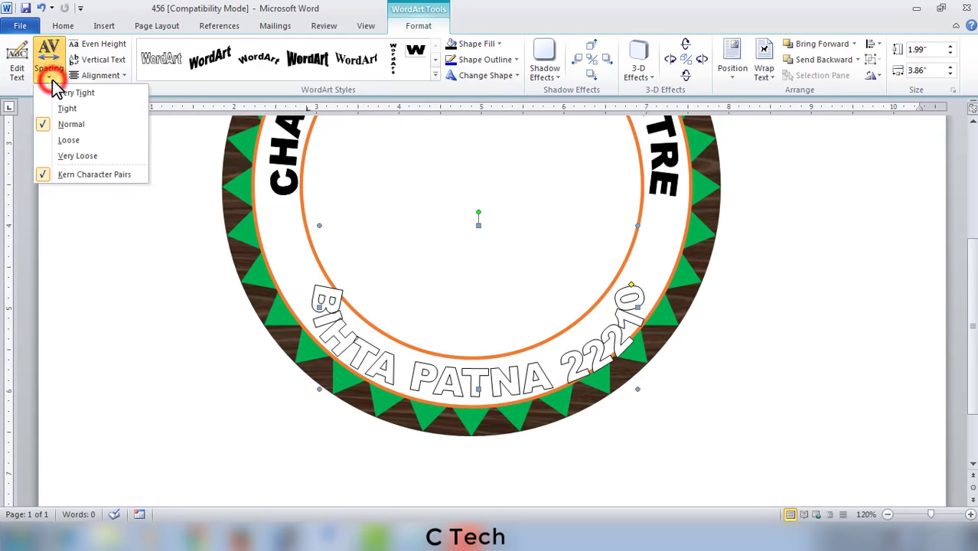
pyautogui.click(70, 142)
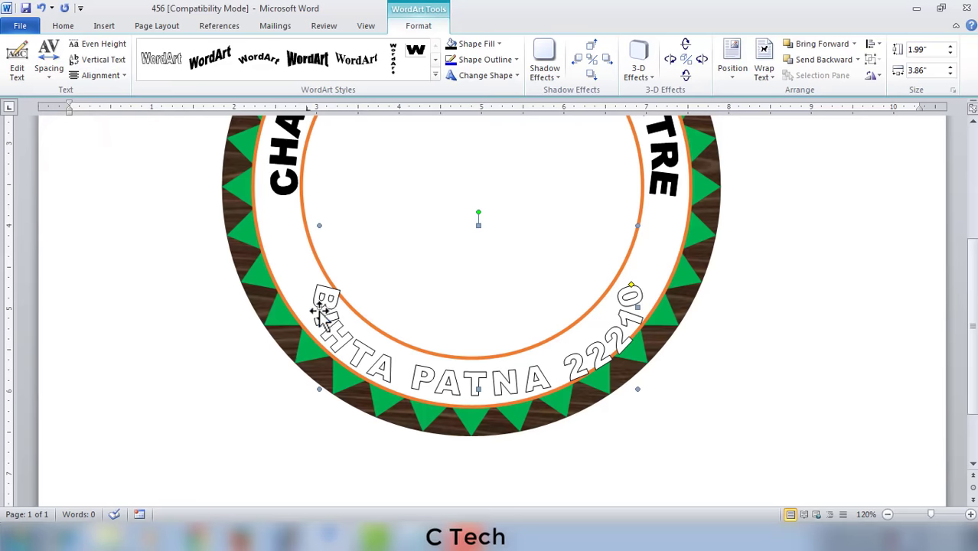
pyautogui.moveTo(313, 303); pyautogui.dragTo(263, 304)
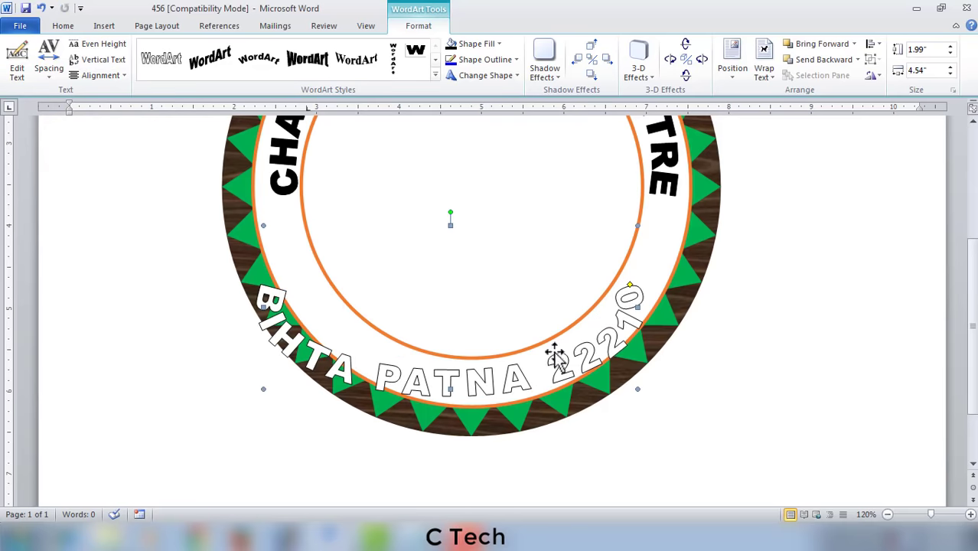
pyautogui.moveTo(629, 288); pyautogui.dragTo(648, 326)
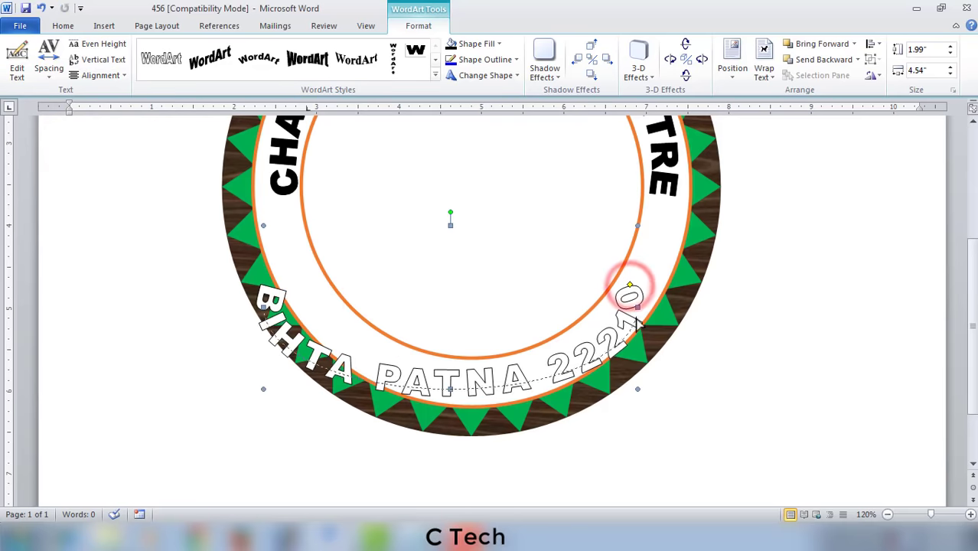
pyautogui.moveTo(573, 361); pyautogui.dragTo(594, 351)
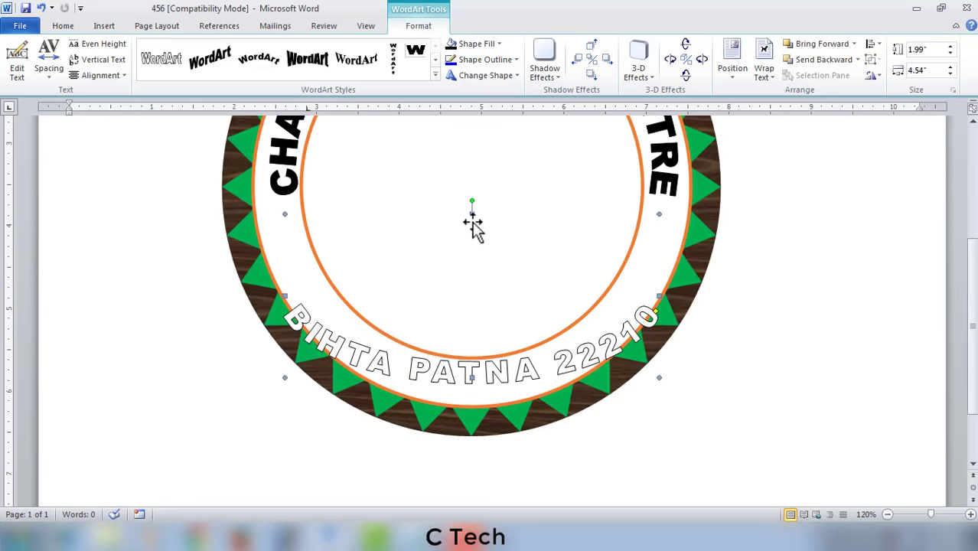
pyautogui.moveTo(472, 214); pyautogui.dragTo(474, 115)
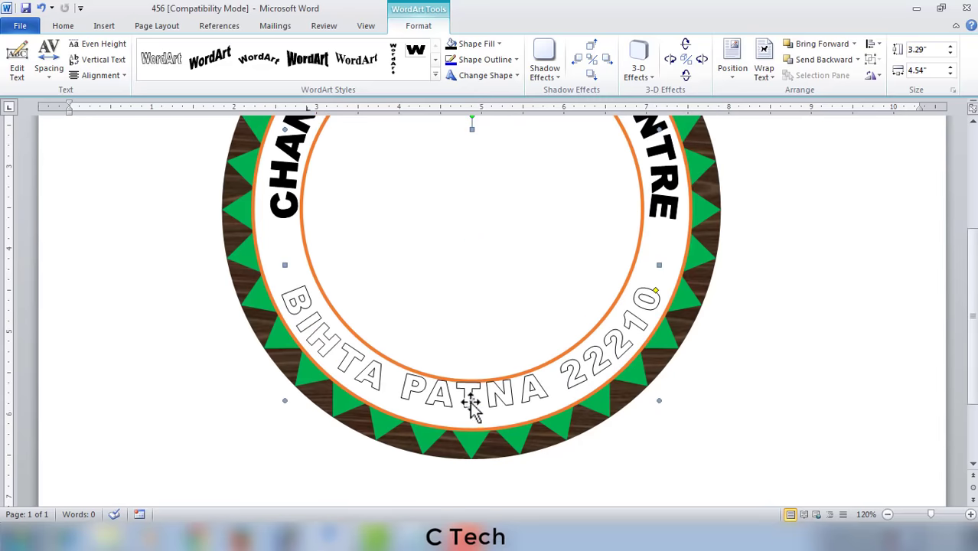
pyautogui.moveTo(472, 400); pyautogui.dragTo(473, 418)
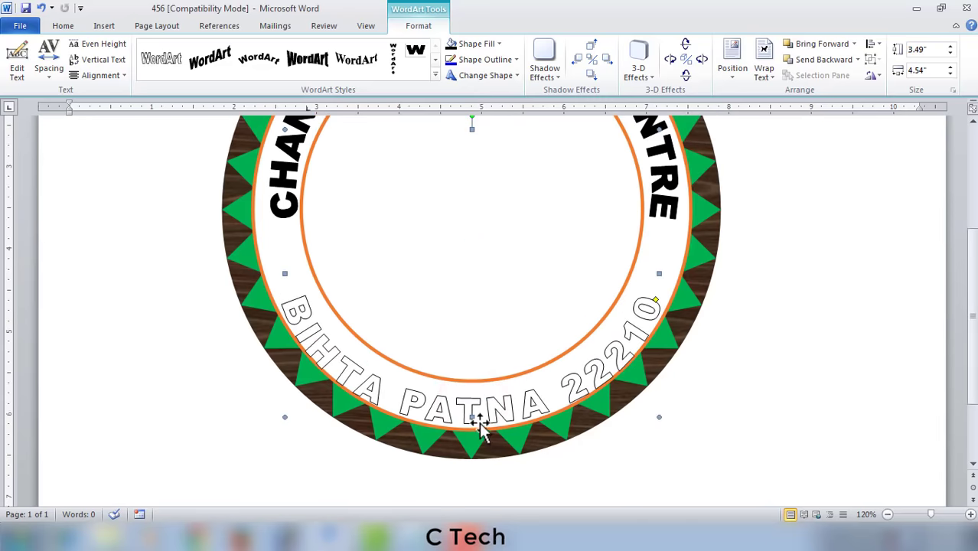
# Fill the BIHTA PATNA 22210 letters solid black.
pyautogui.click(482, 44)
pyautogui.click(463, 72)
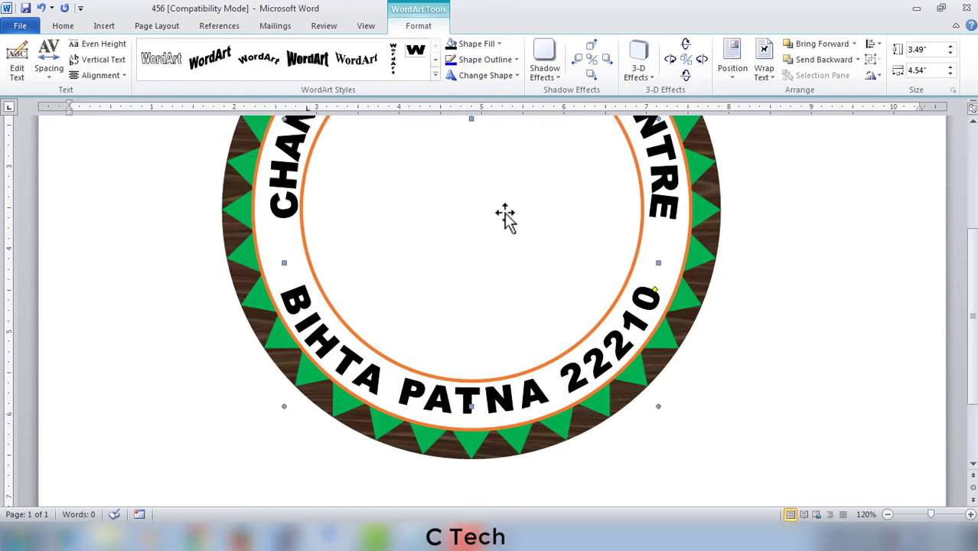
pyautogui.click(104, 26)
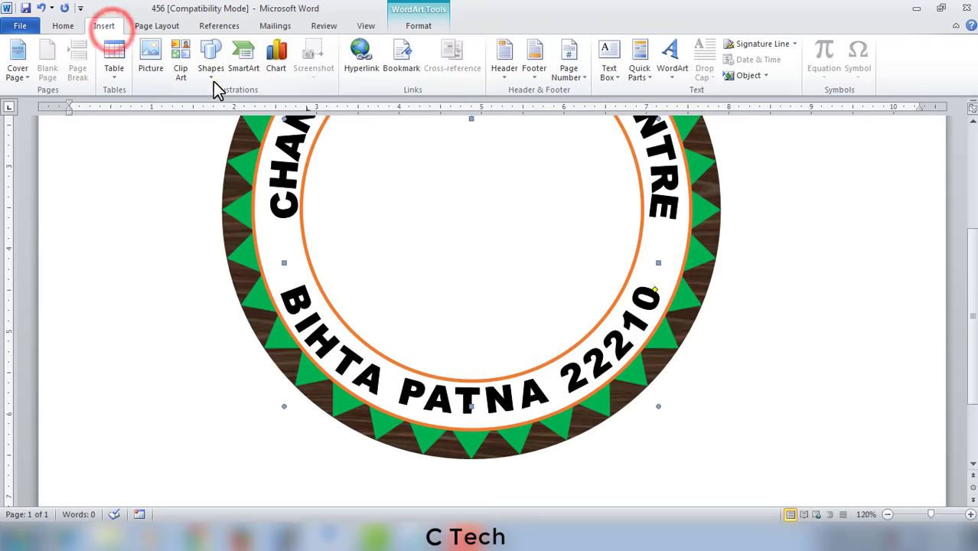
# Draw a small black five-point star on the ring's left side.
pyautogui.click(213, 77)
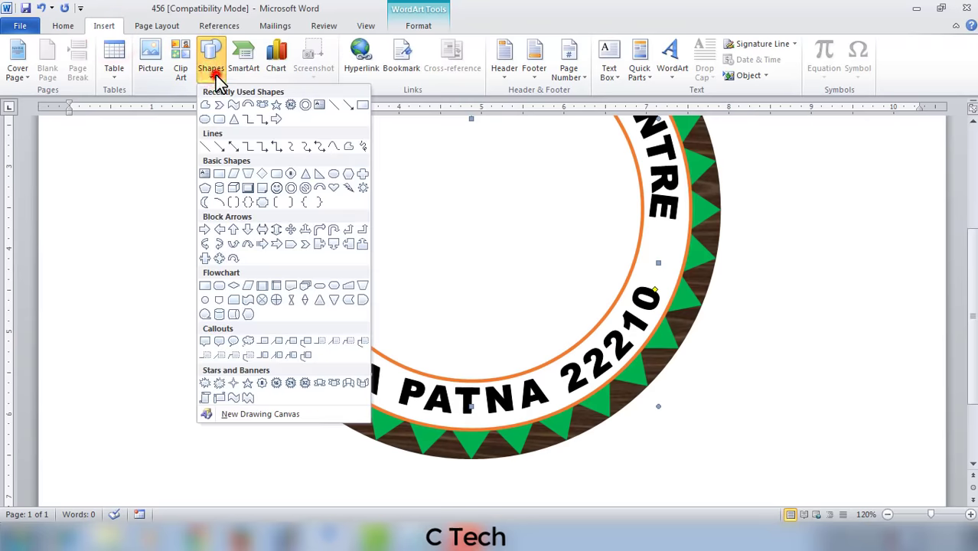
pyautogui.click(250, 386)
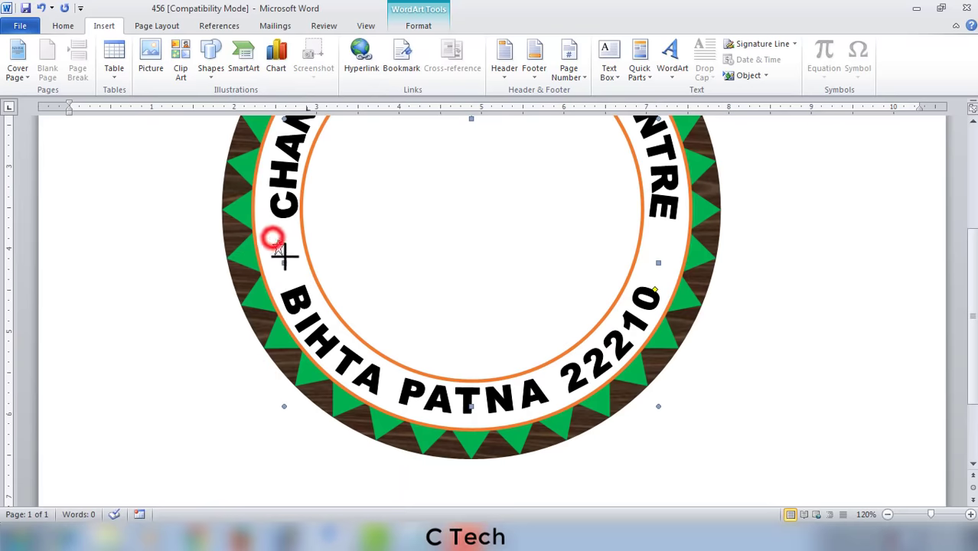
pyautogui.moveTo(273, 239)
pyautogui.mouseDown()
pyautogui.moveTo(305, 270)
pyautogui.moveTo(283, 255)
pyautogui.mouseUp()
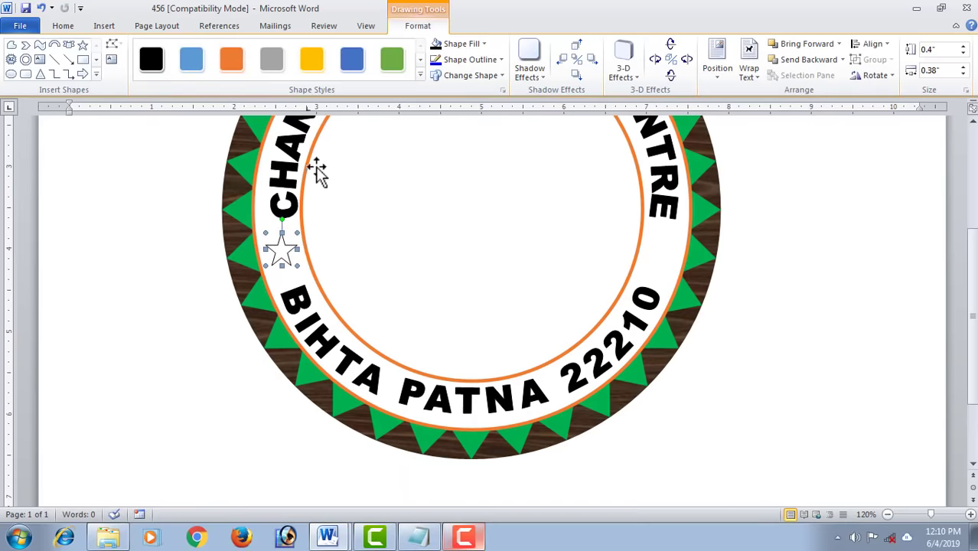
pyautogui.click(439, 46)
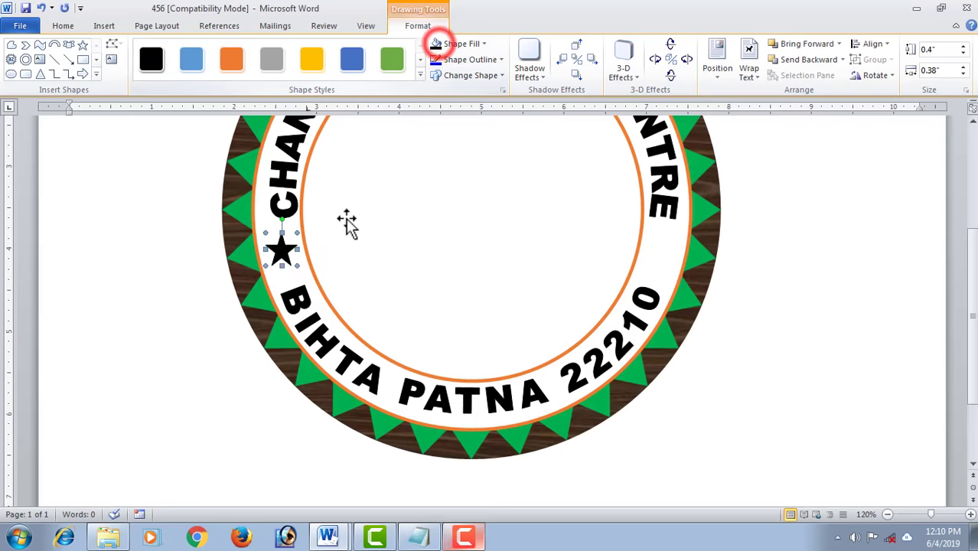
# Copy the star to the ring's right side with a Ctrl-drag.
pyautogui.press('ctrl')
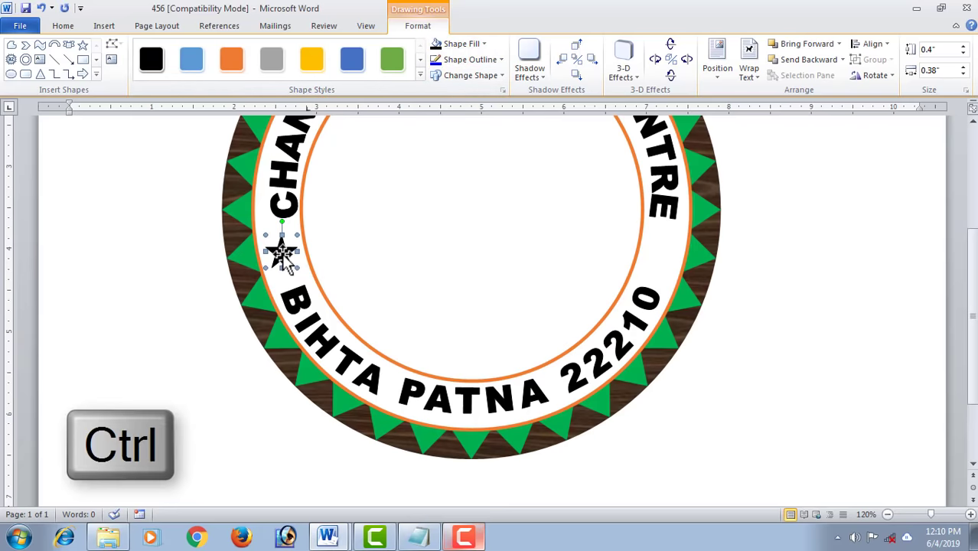
pyautogui.moveTo(284, 258); pyautogui.dragTo(663, 261)
pyautogui.scroll(5, 716, 321)
pyautogui.click(712, 317)
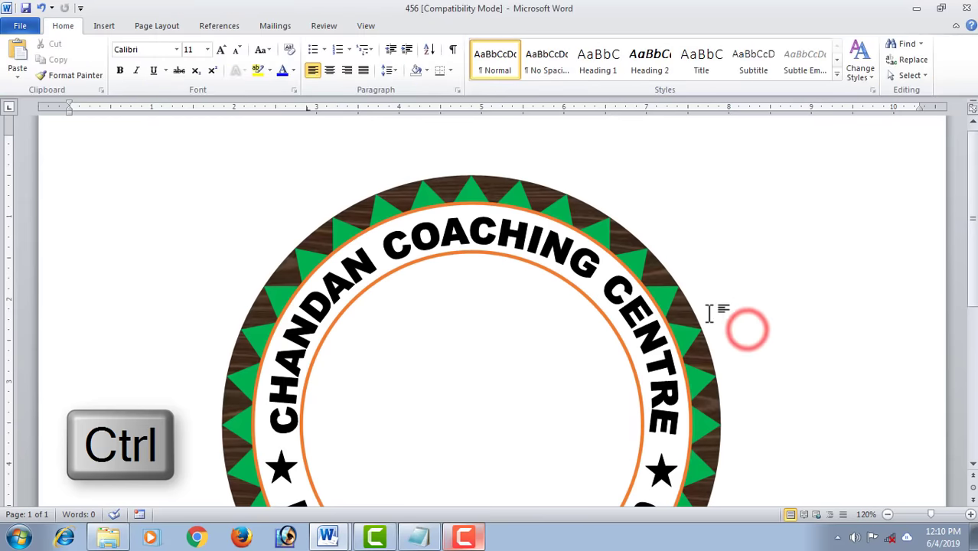
pyautogui.click(361, 27)
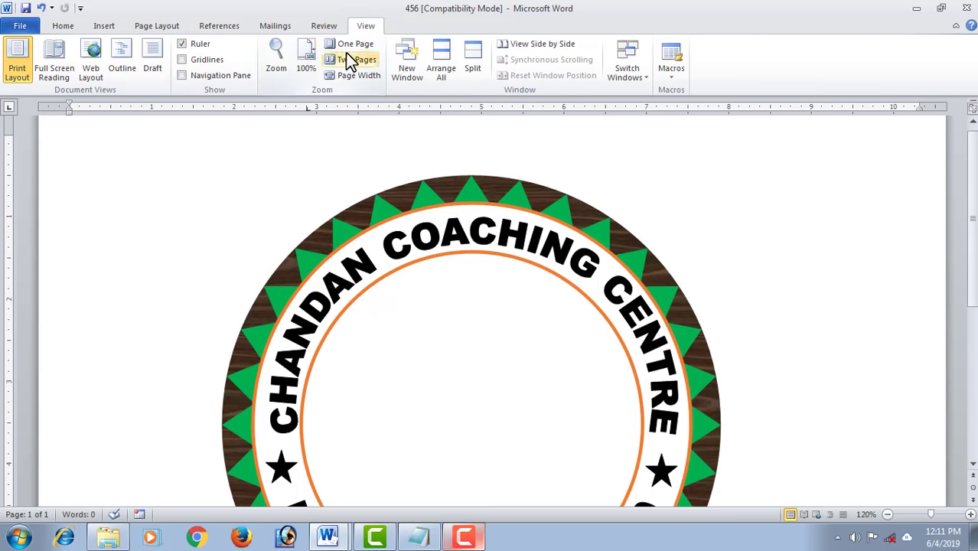
pyautogui.click(346, 44)
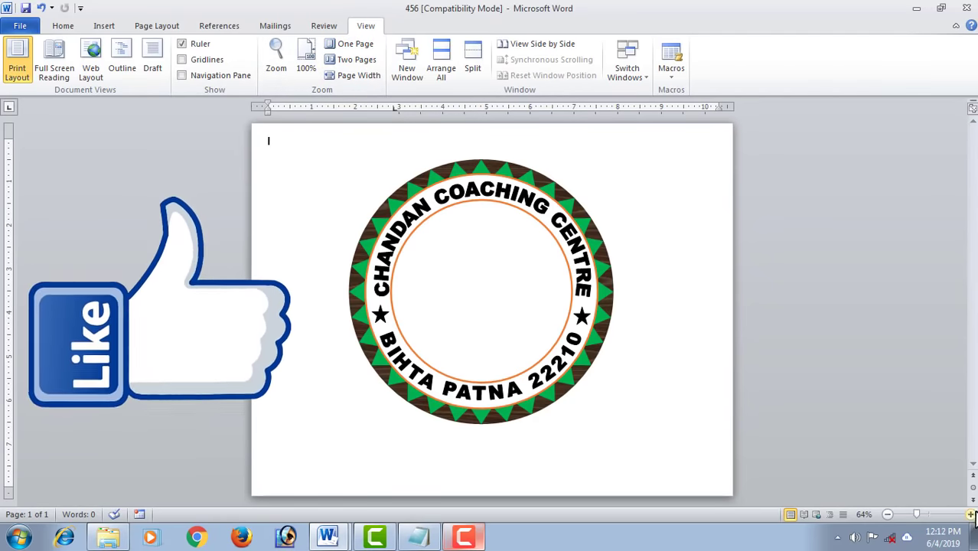
pyautogui.click(971, 514)
pyautogui.click(970, 515)
pyautogui.click(971, 515)
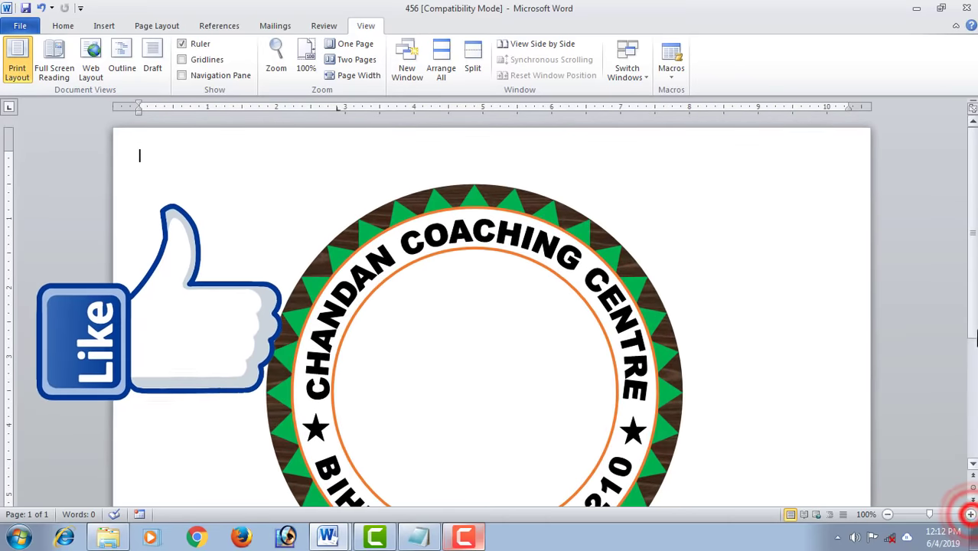
pyautogui.click(971, 515)
pyautogui.moveTo(972, 280); pyautogui.dragTo(972, 291)
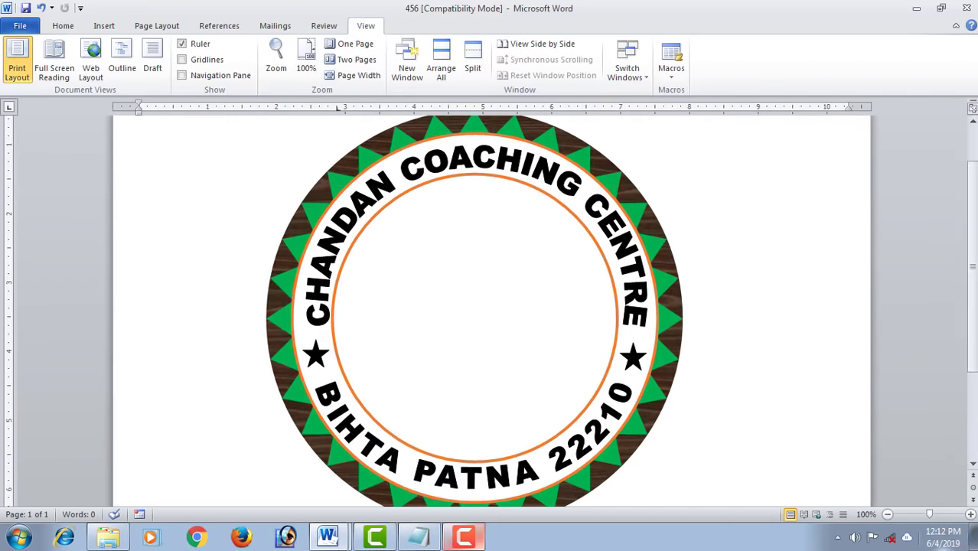
pyautogui.click(971, 515)
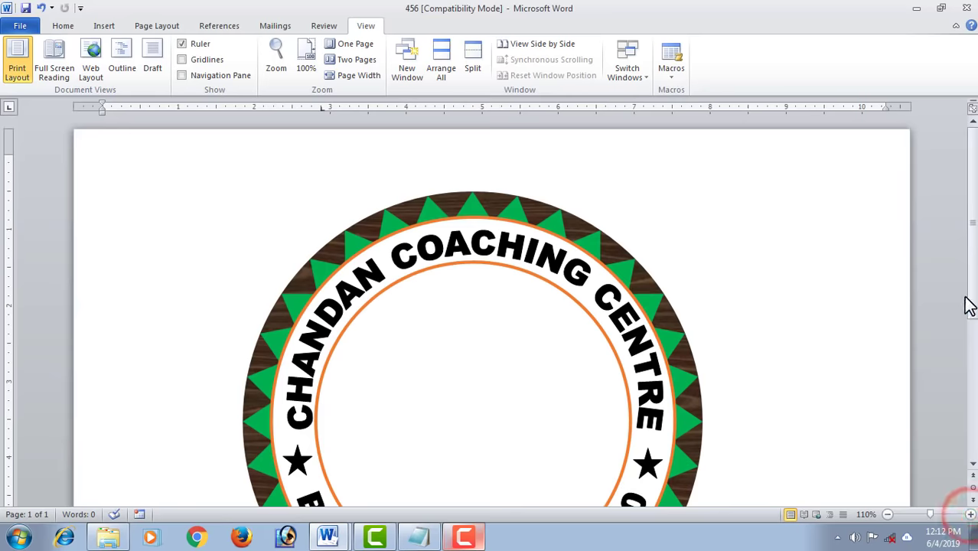
pyautogui.moveTo(971, 284); pyautogui.dragTo(966, 302)
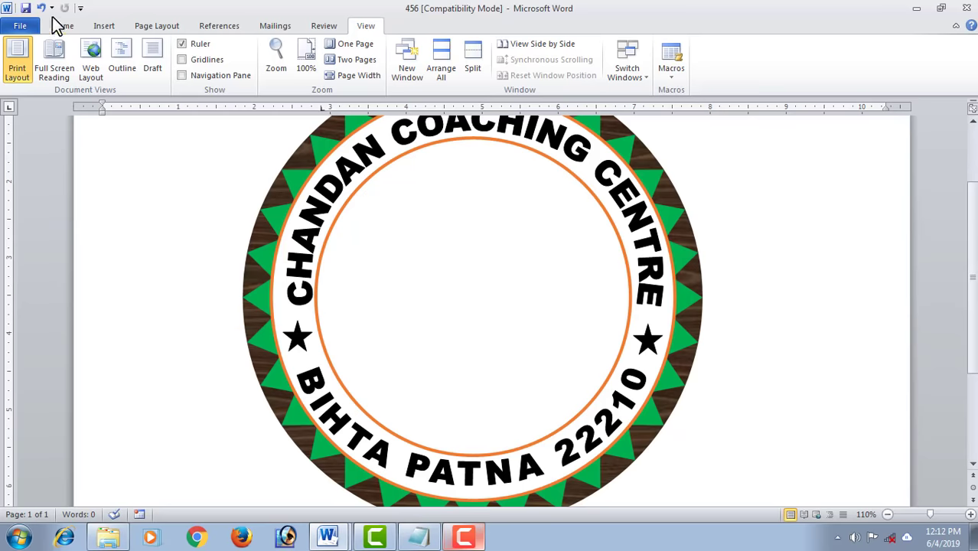
# Insert the SUN picture from the Desktop and set it In Front of Text.
pyautogui.click(100, 31)
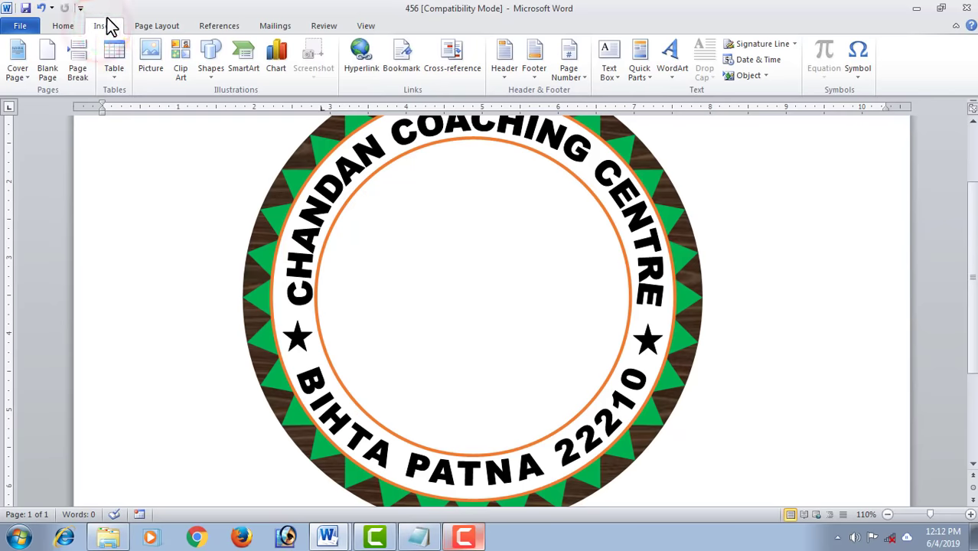
pyautogui.click(150, 60)
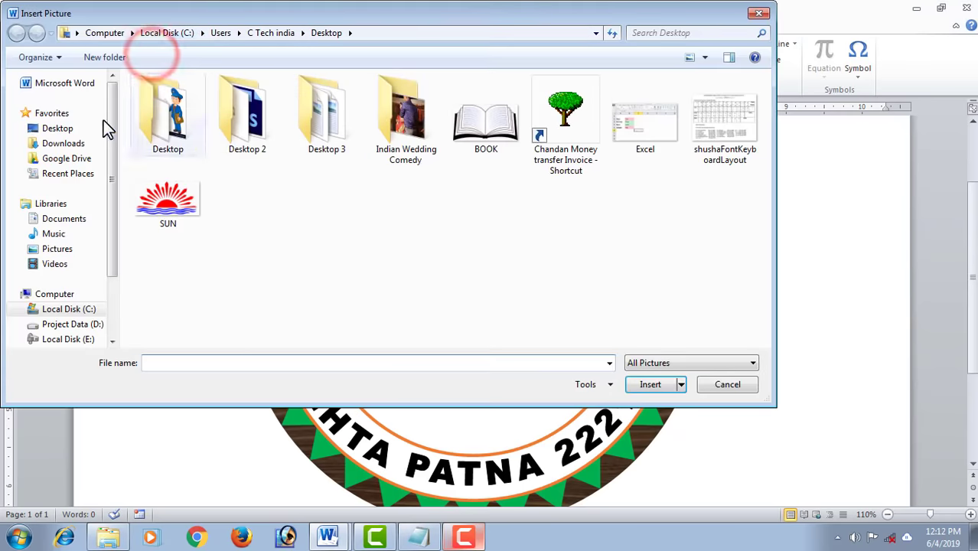
pyautogui.click(57, 128)
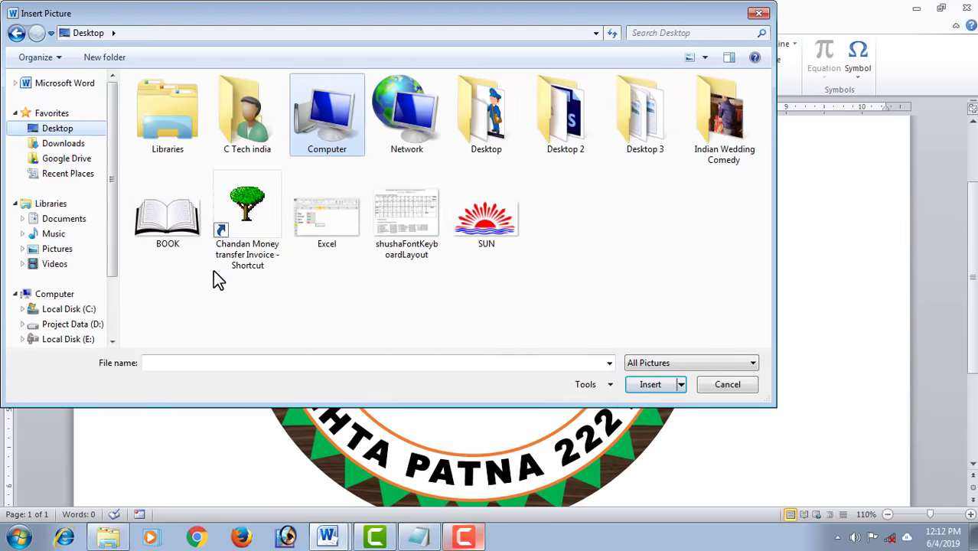
pyautogui.click(485, 231)
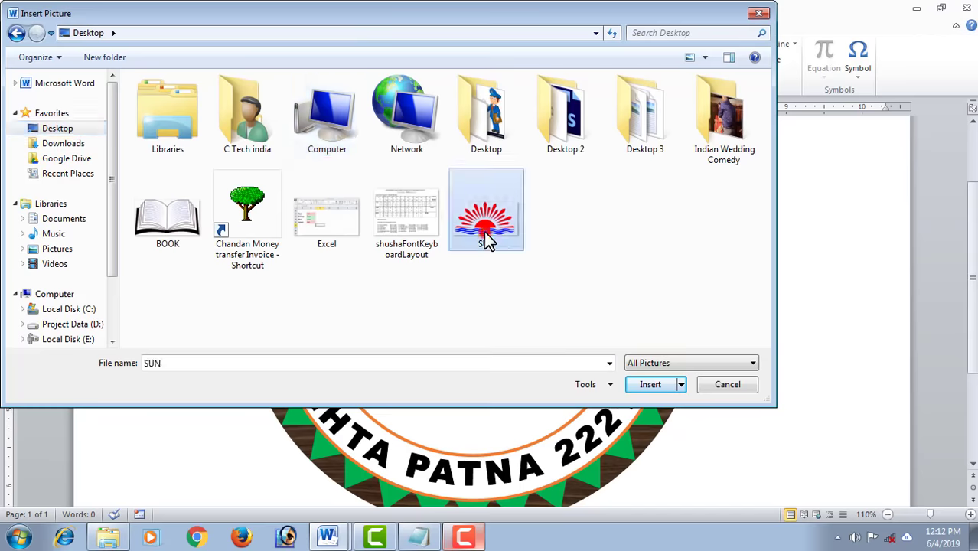
pyautogui.click(648, 387)
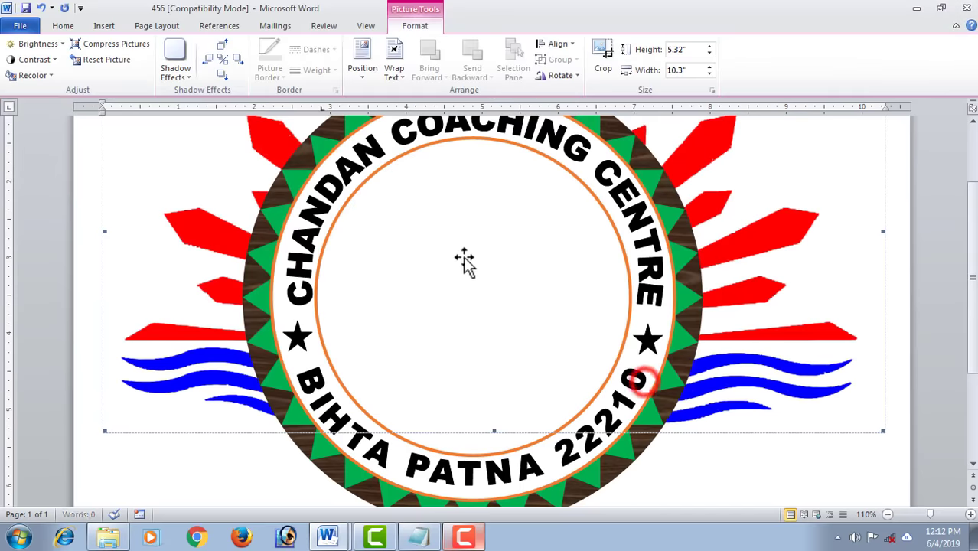
pyautogui.click(213, 237)
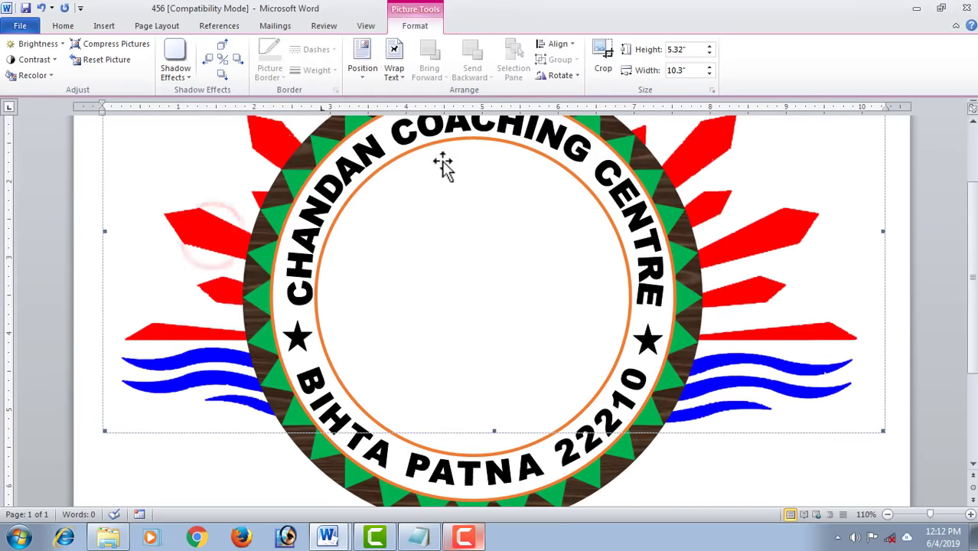
pyautogui.click(396, 76)
pyautogui.click(420, 198)
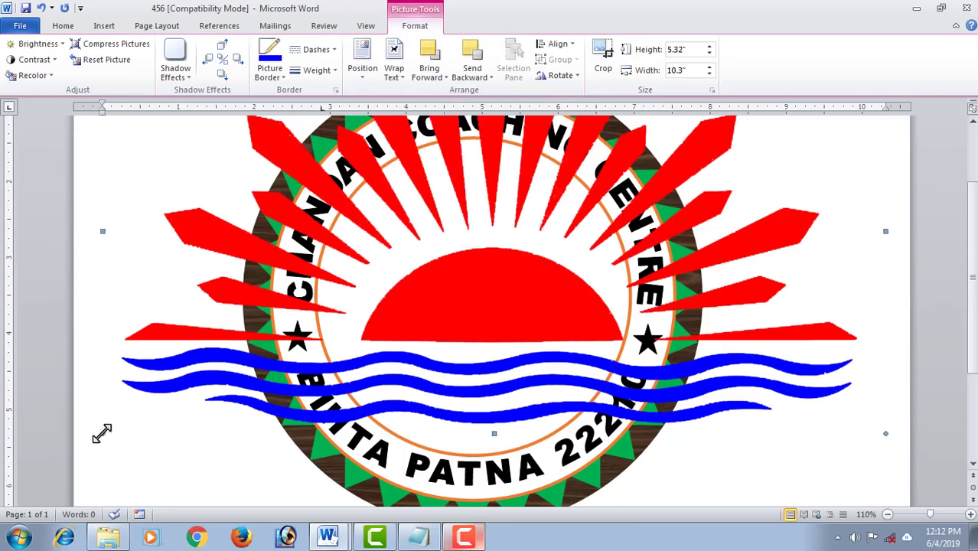
# Shrink the sun picture to 2.12 by 4.1 inches and position it in the upper inner circle.
pyautogui.moveTo(102, 434); pyautogui.dragTo(433, 284)
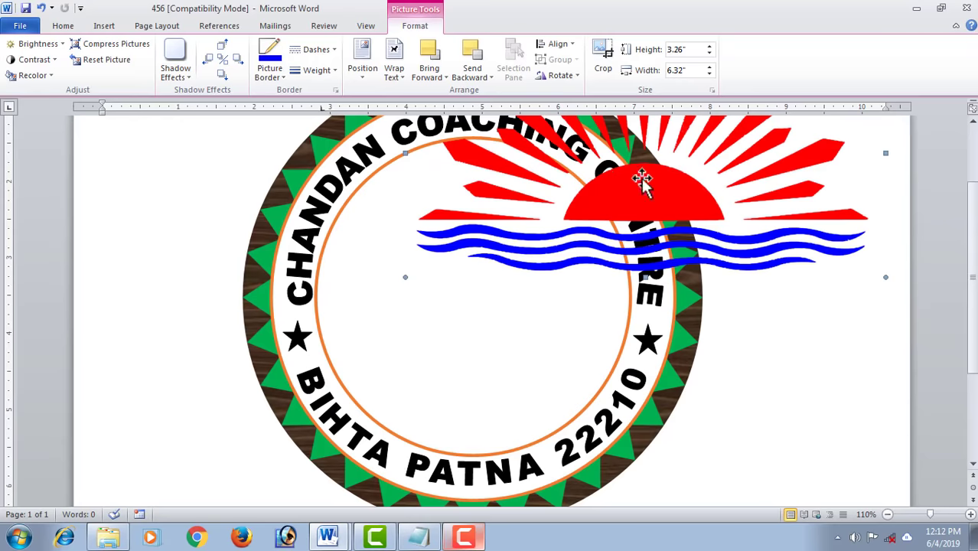
pyautogui.moveTo(641, 181); pyautogui.dragTo(498, 305)
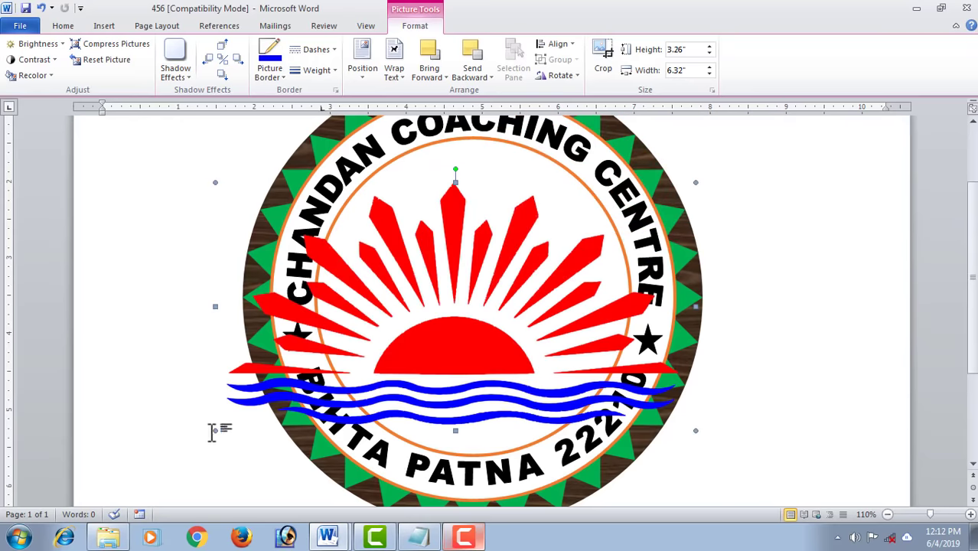
pyautogui.moveTo(215, 430); pyautogui.dragTo(384, 344)
pyautogui.moveTo(540, 302)
pyautogui.mouseDown()
pyautogui.moveTo(480, 280)
pyautogui.moveTo(476, 259)
pyautogui.mouseUp()
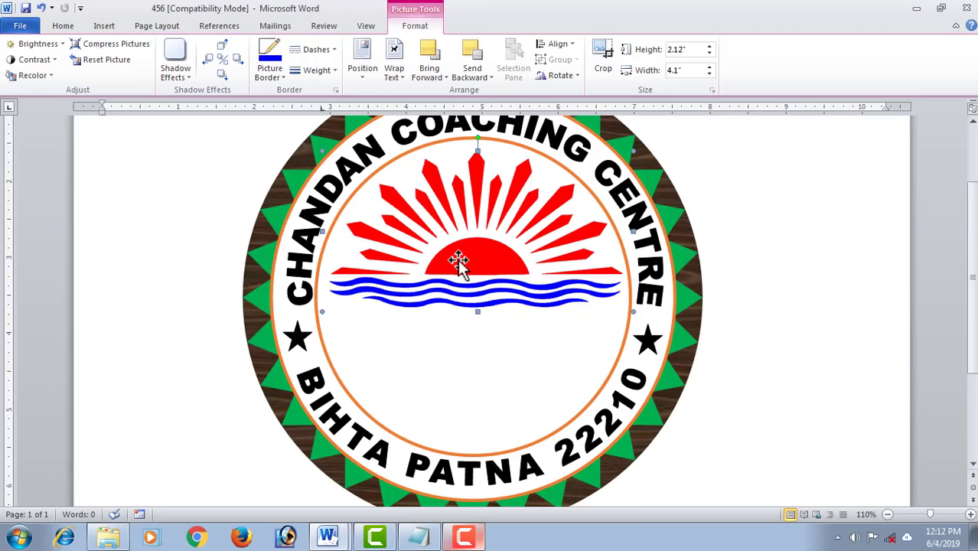
pyautogui.moveTo(458, 261); pyautogui.dragTo(476, 278)
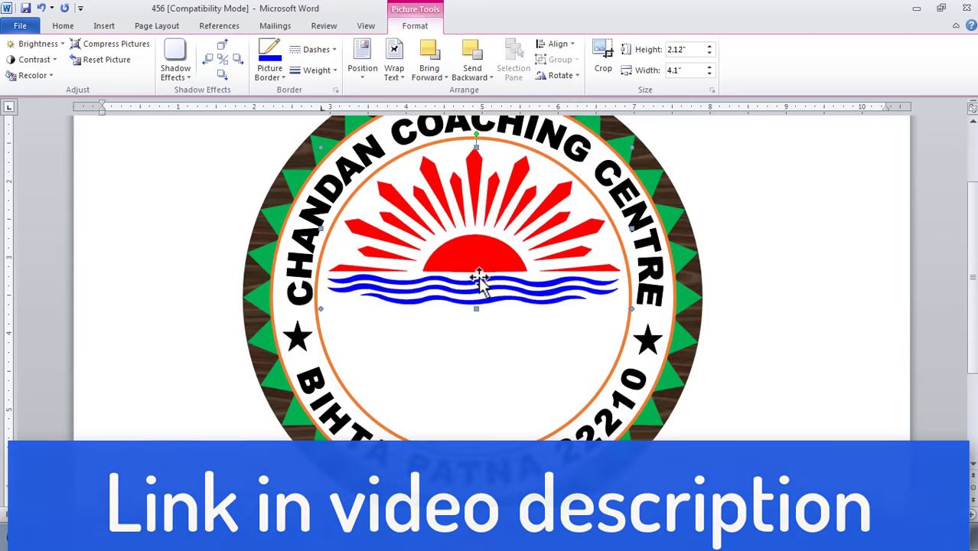
pyautogui.hotkey('ctrl', 'Left')
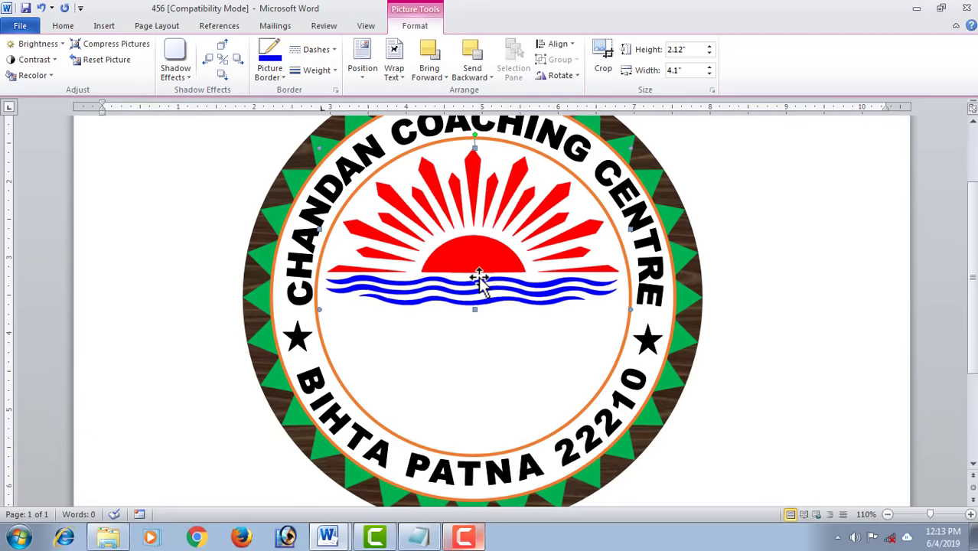
pyautogui.hotkey('ctrl', 'Down')
pyautogui.hotkey('ctrl', 'Right')
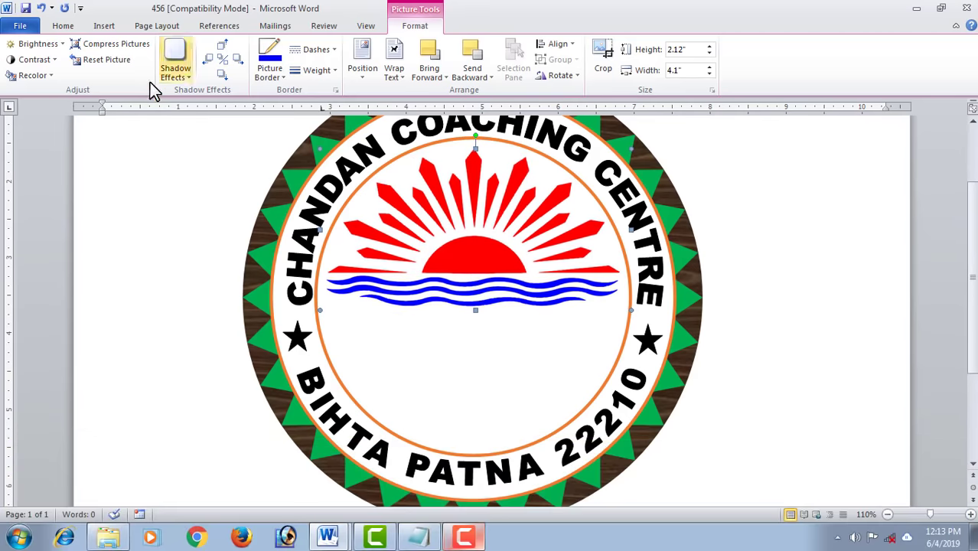
# Insert the BOOK picture and set it In Front of Text.
pyautogui.click(101, 26)
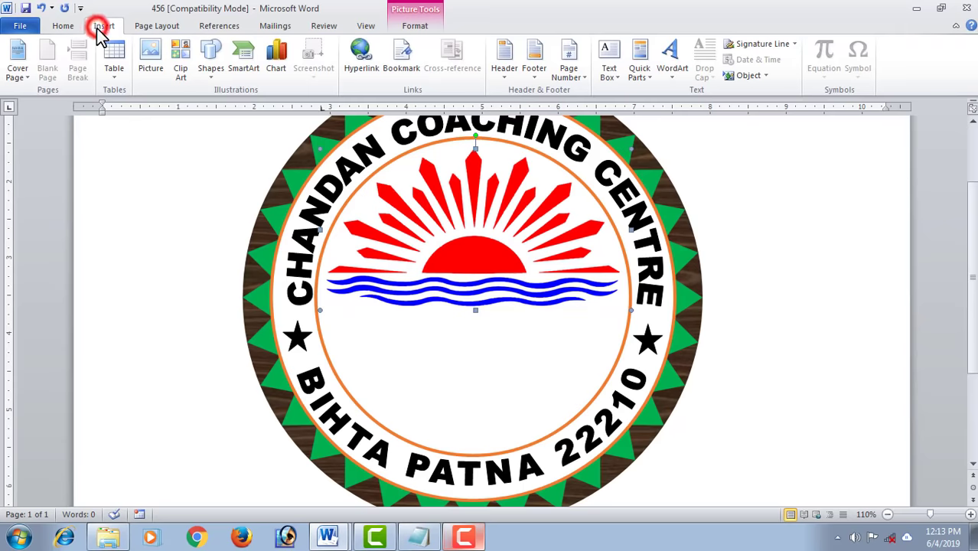
pyautogui.click(155, 68)
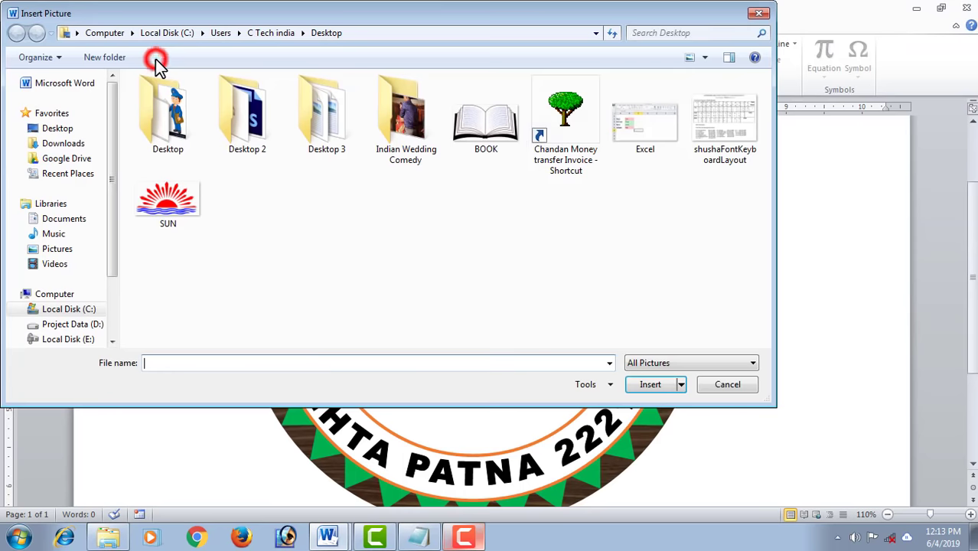
pyautogui.click(486, 119)
pyautogui.click(650, 385)
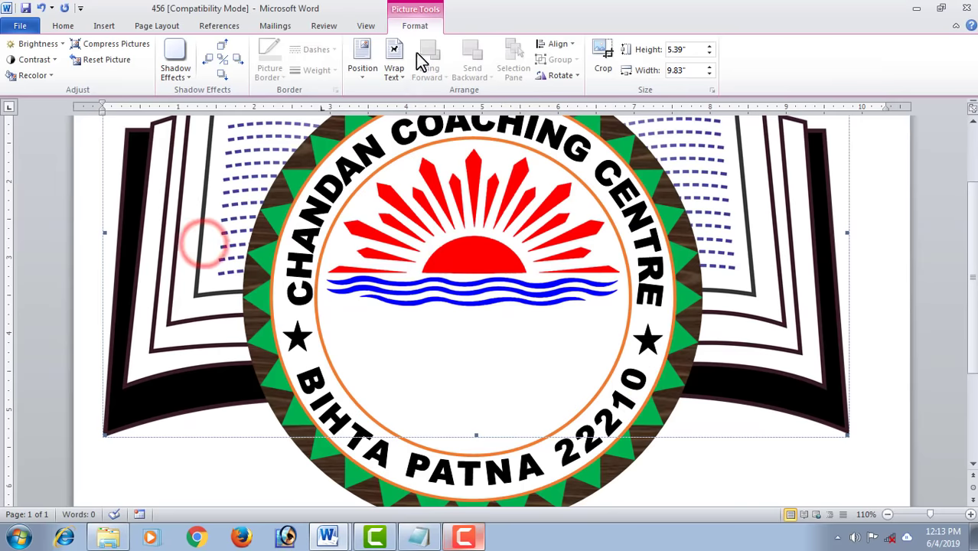
pyautogui.click(403, 75)
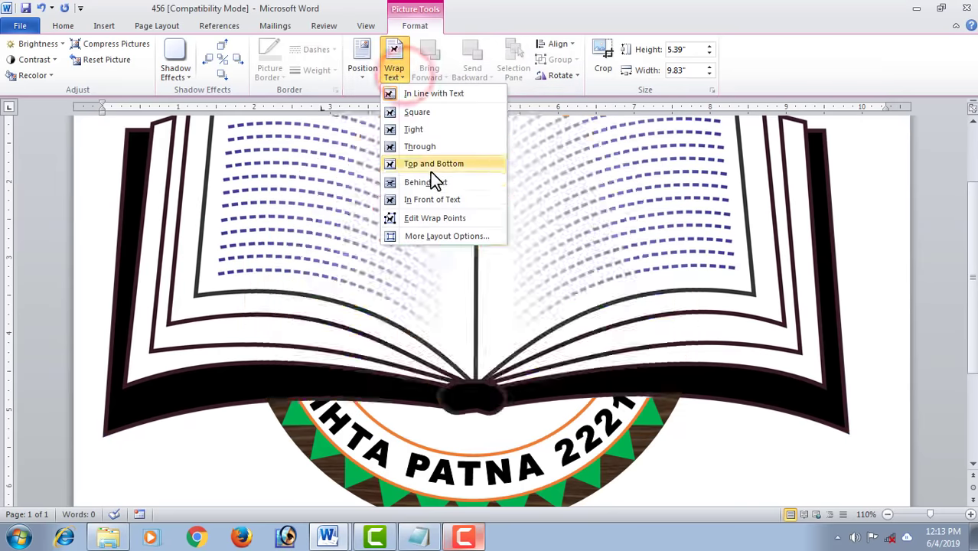
pyautogui.click(431, 198)
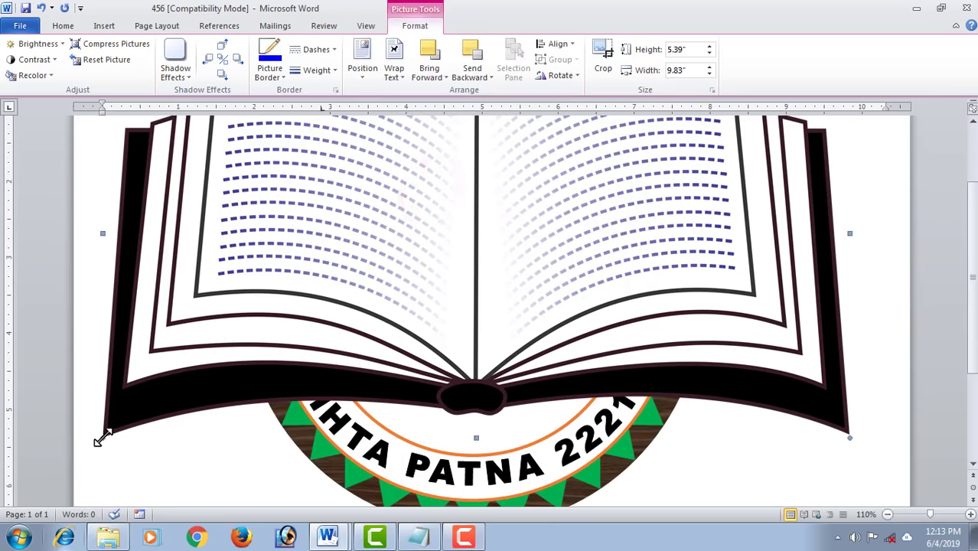
# Resize the book picture to 1.32 by 3.7 inches and centre it over the waves.
pyautogui.moveTo(101, 440); pyautogui.dragTo(448, 261)
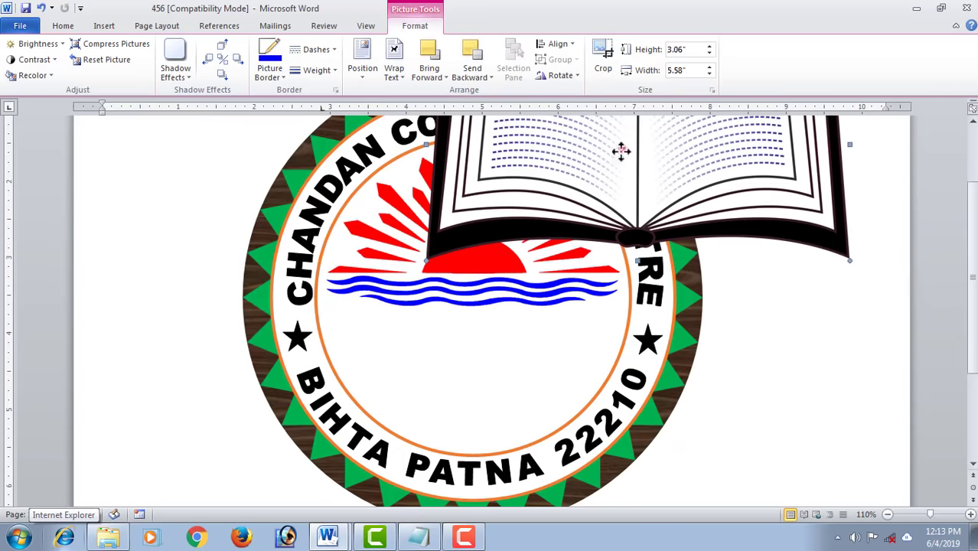
pyautogui.moveTo(622, 148); pyautogui.dragTo(526, 309)
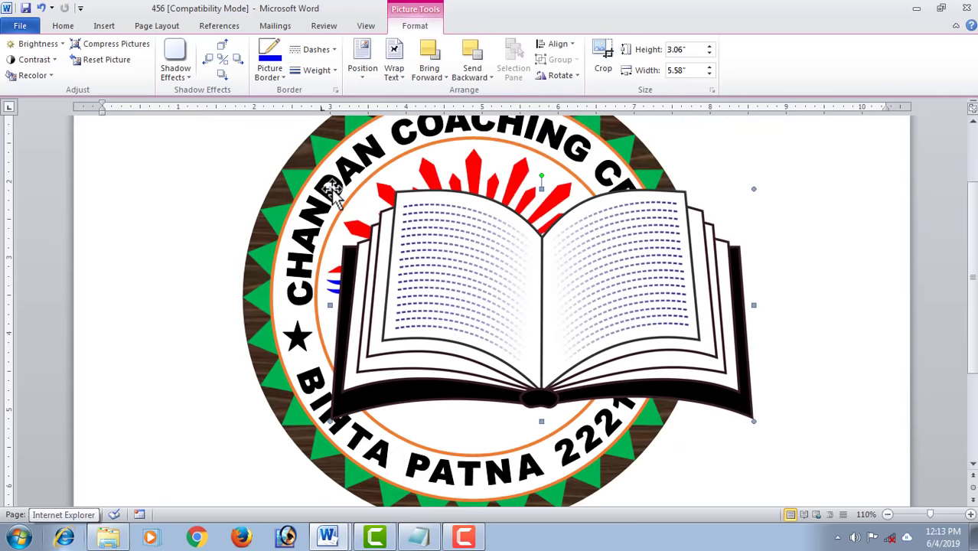
pyautogui.moveTo(334, 191); pyautogui.dragTo(490, 278)
pyautogui.moveTo(609, 362); pyautogui.dragTo(487, 350)
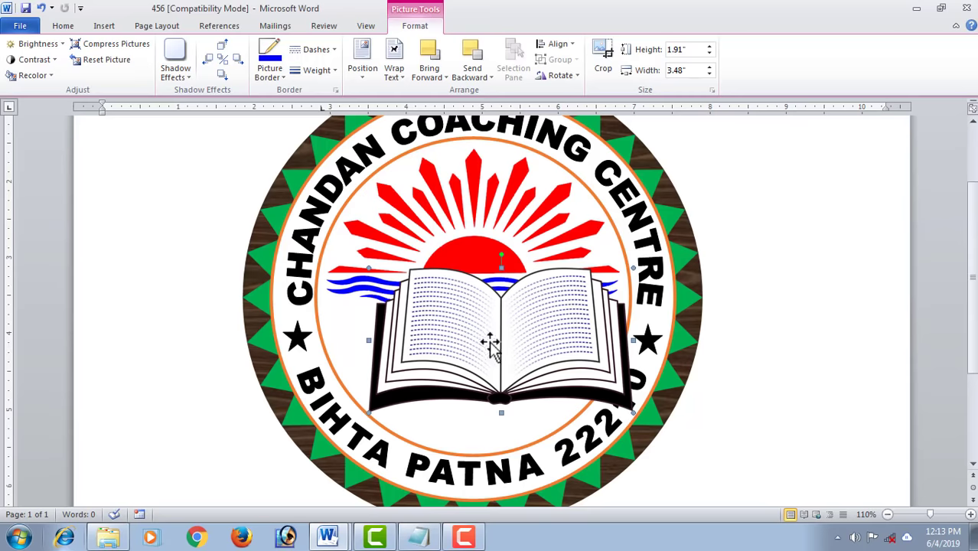
pyautogui.moveTo(491, 346); pyautogui.dragTo(474, 336)
pyautogui.moveTo(482, 404); pyautogui.dragTo(474, 305)
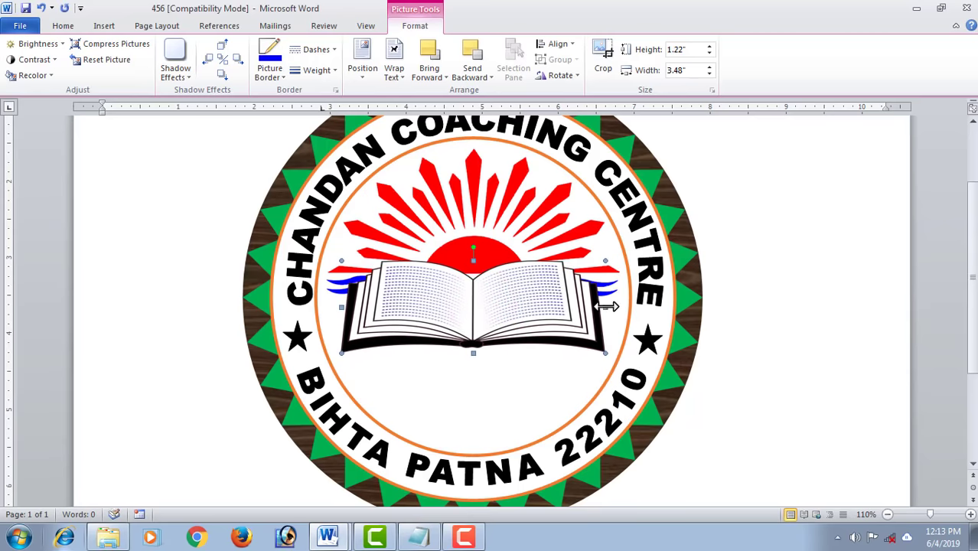
pyautogui.moveTo(607, 306); pyautogui.dragTo(615, 306)
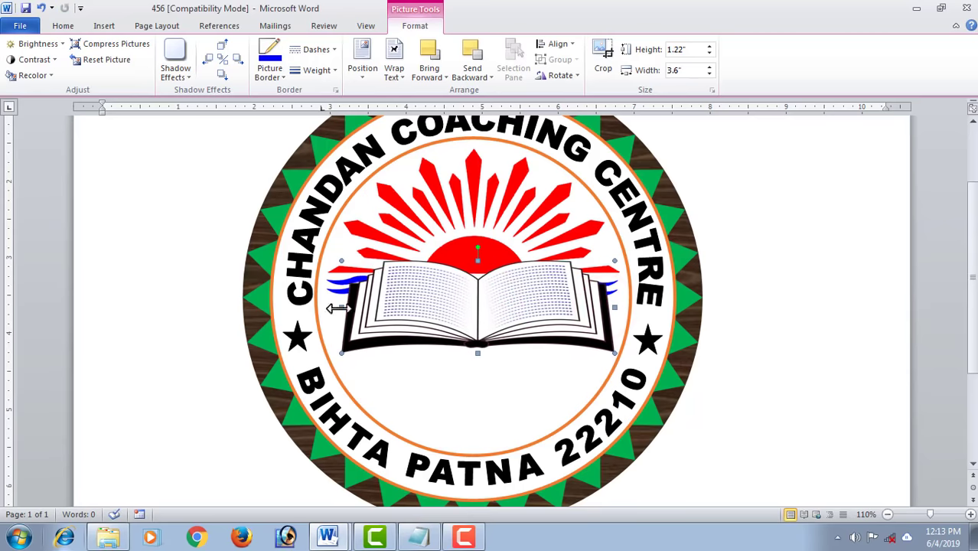
pyautogui.moveTo(341, 307); pyautogui.dragTo(334, 307)
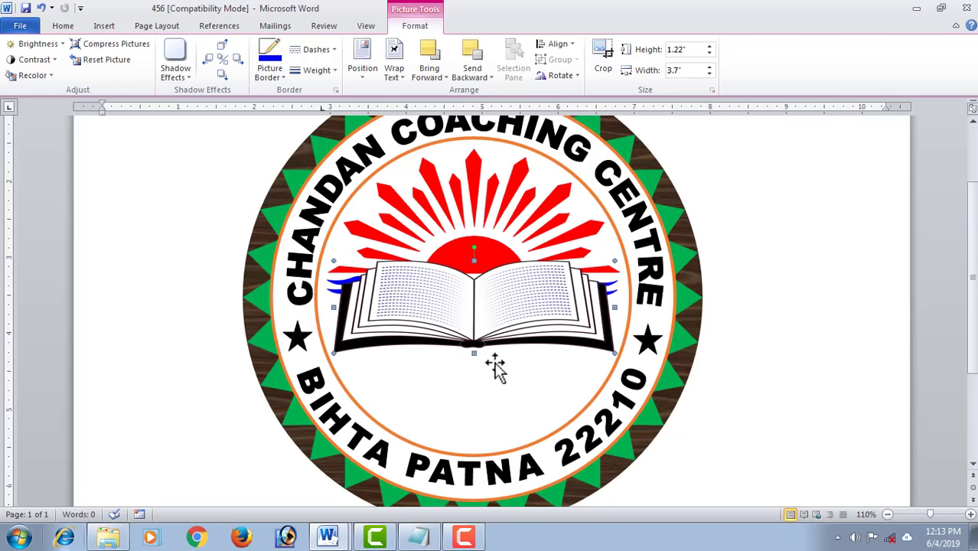
pyautogui.moveTo(473, 352); pyautogui.dragTo(474, 361)
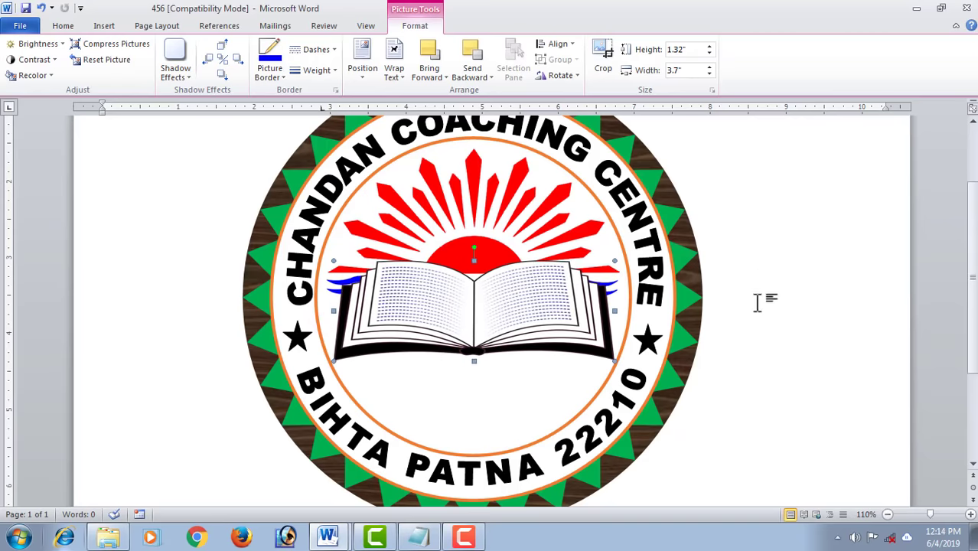
# Draw a curved ribbon banner shape below the open book.
pyautogui.scroll(-2, 975, 258)
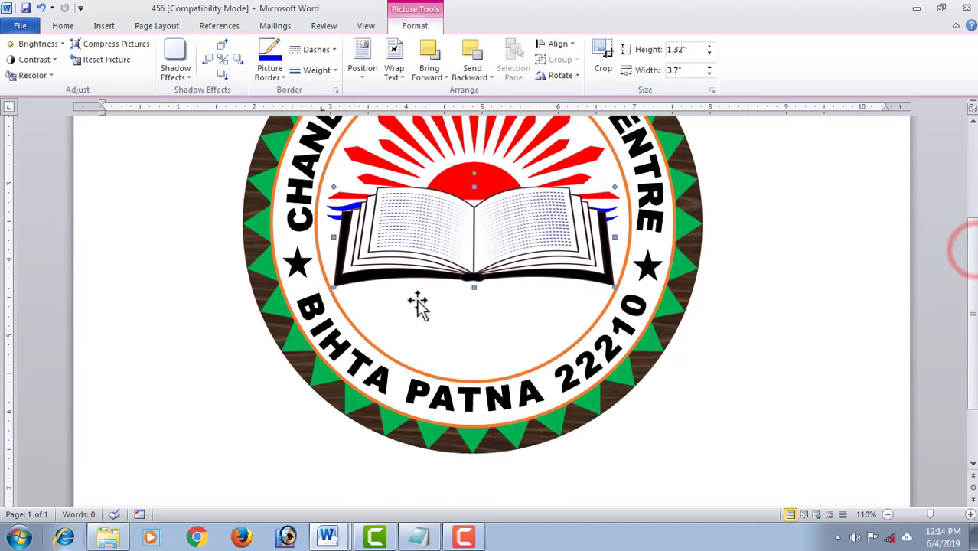
pyautogui.click(109, 29)
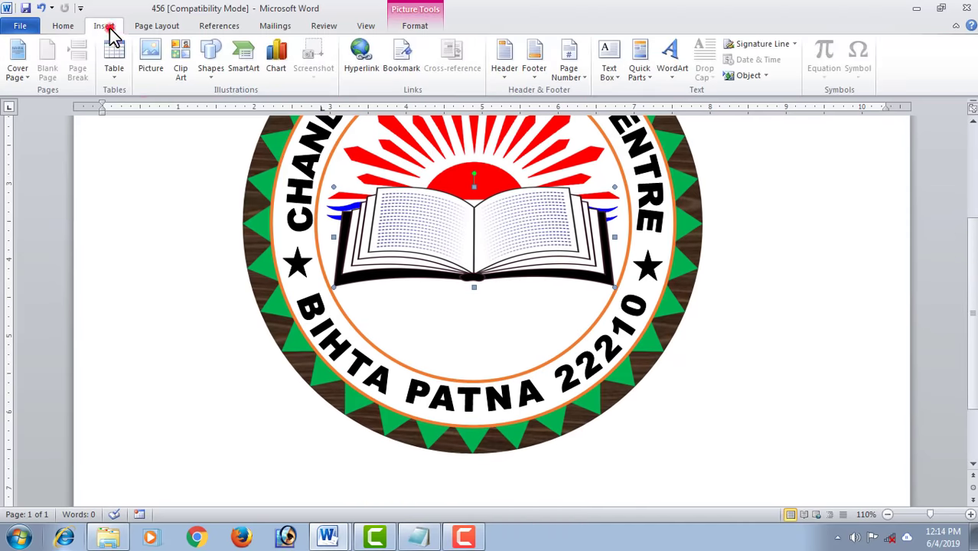
pyautogui.click(210, 76)
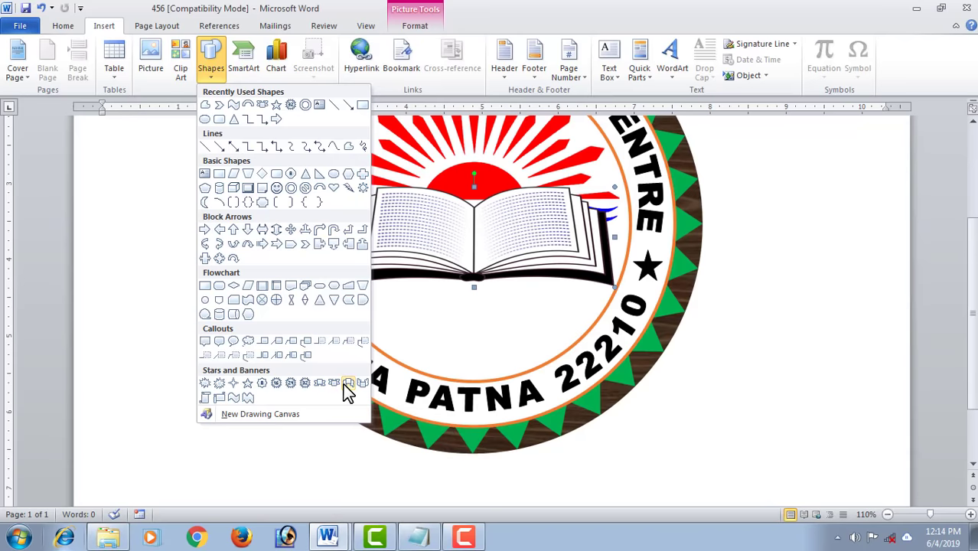
pyautogui.click(345, 384)
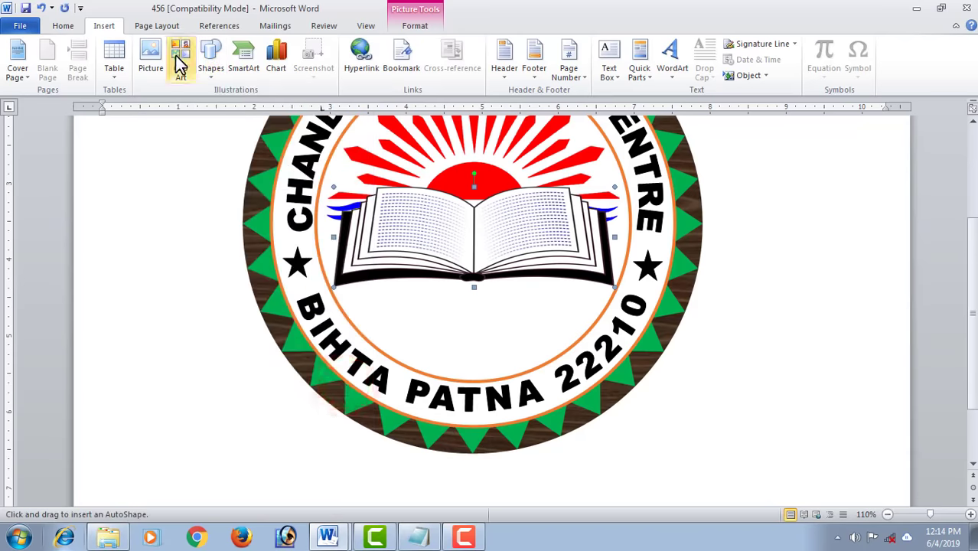
pyautogui.click(212, 77)
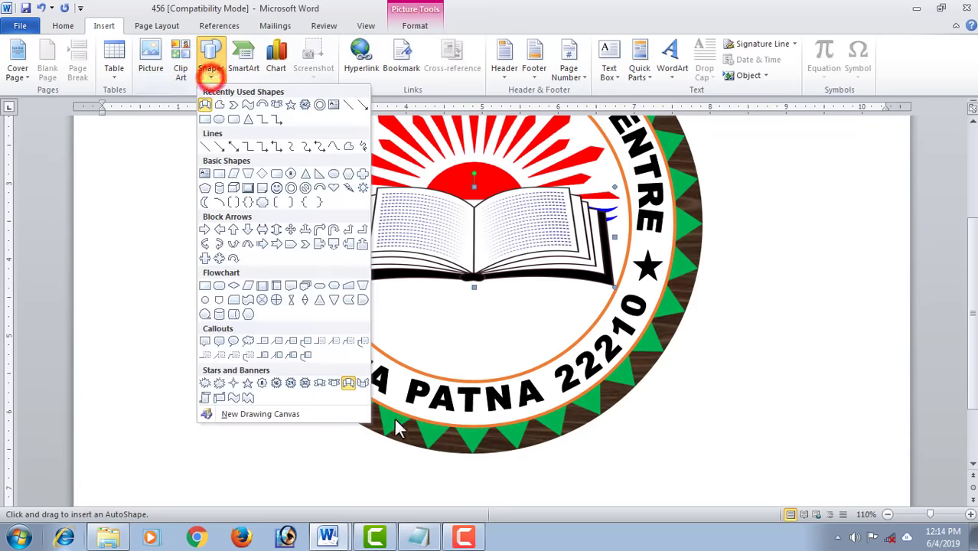
pyautogui.click(354, 379)
pyautogui.moveTo(363, 293); pyautogui.dragTo(582, 329)
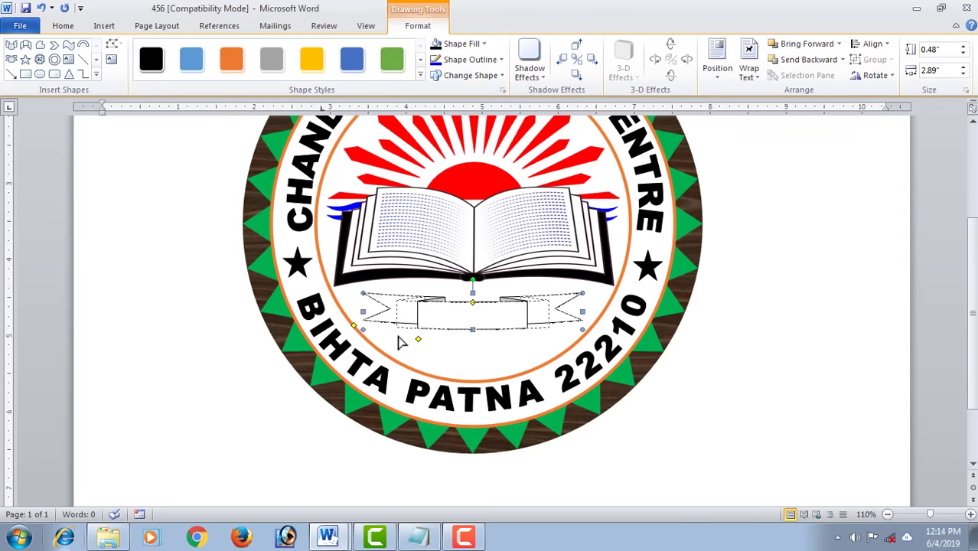
# Deepen the banner's folds, widen it to 3.18 inches and make it slightly taller.
pyautogui.moveTo(418, 339); pyautogui.dragTo(398, 339)
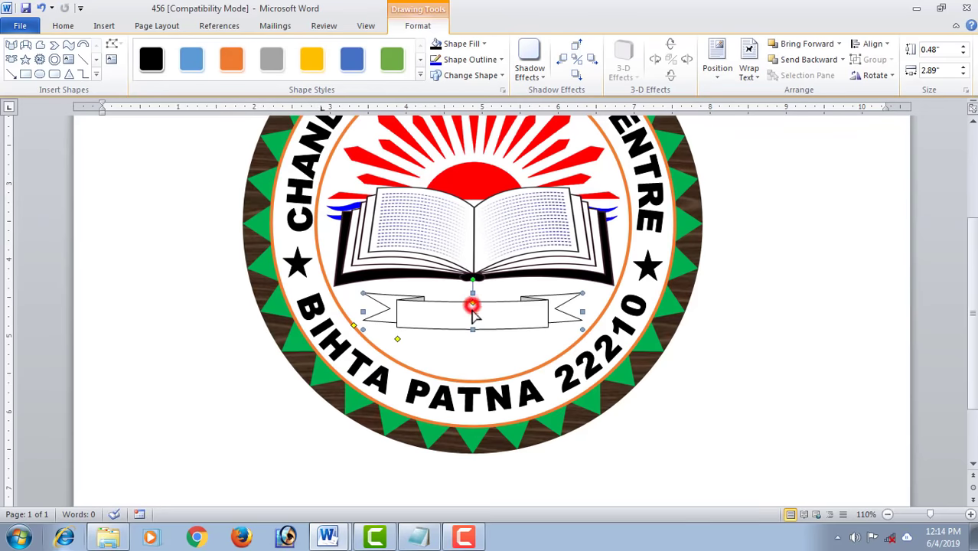
pyautogui.moveTo(473, 305)
pyautogui.mouseDown()
pyautogui.moveTo(476, 349)
pyautogui.moveTo(457, 320)
pyautogui.mouseUp()
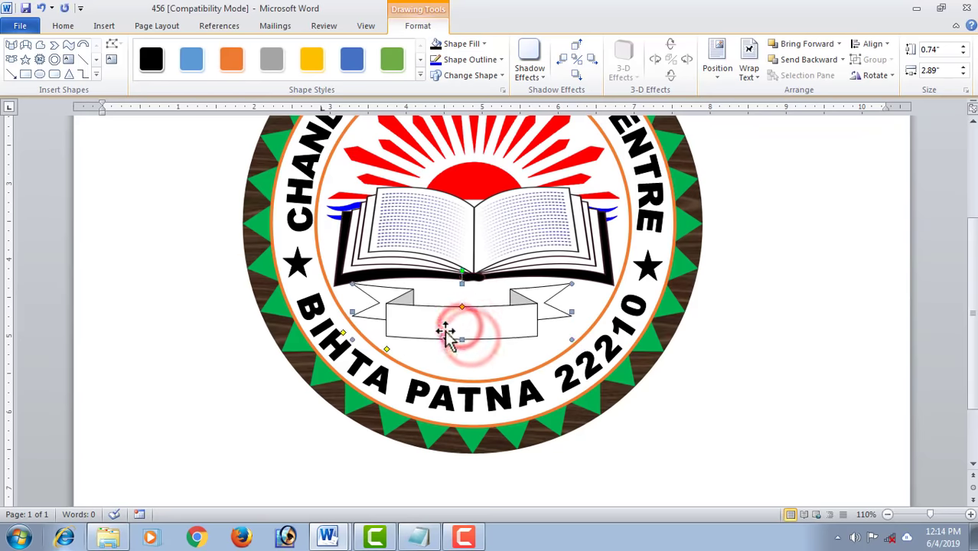
pyautogui.moveTo(572, 311); pyautogui.dragTo(594, 311)
pyautogui.moveTo(473, 339); pyautogui.dragTo(473, 341)
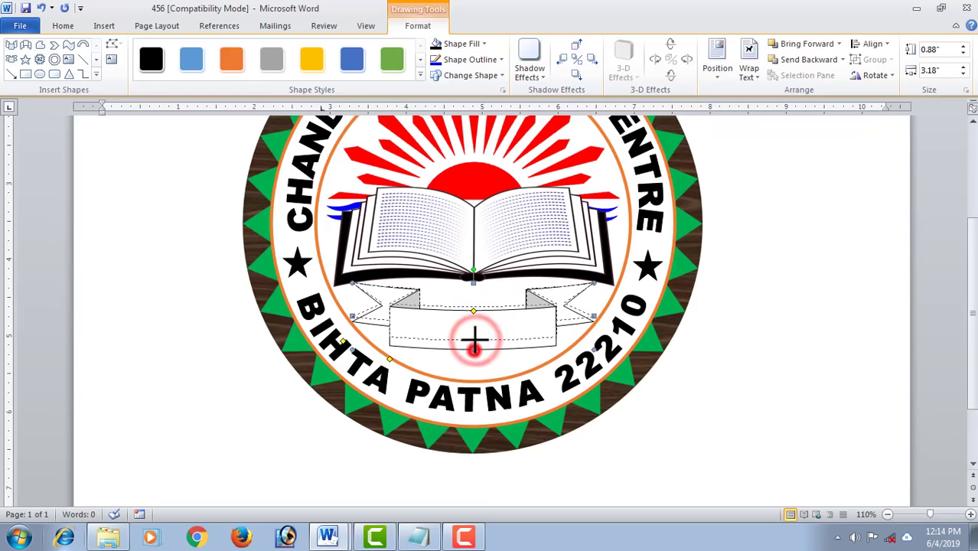
pyautogui.scroll(2, 600, 454)
pyautogui.click(600, 454)
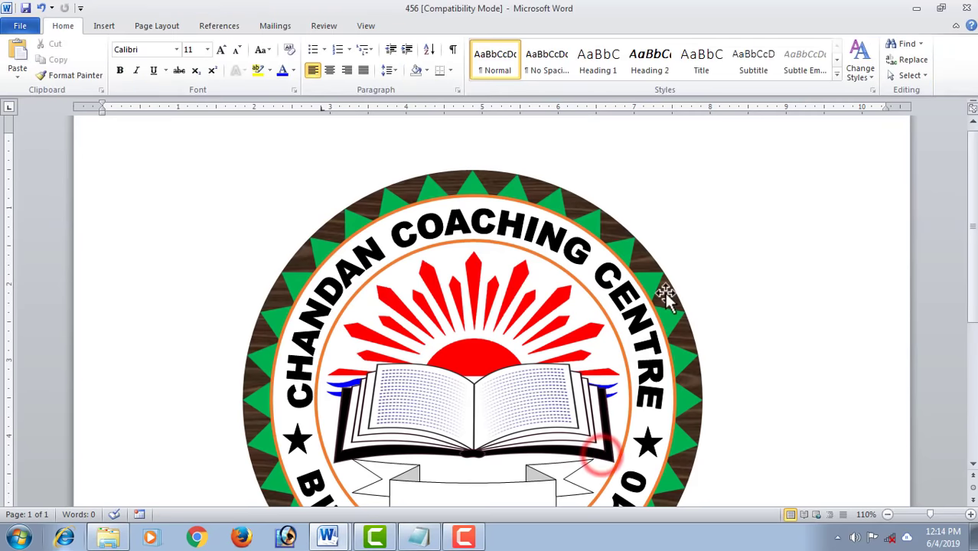
# Create first-style WordArt reading 'AN ISO: 9001:2008' in Arial Black at size 10.
pyautogui.click(112, 26)
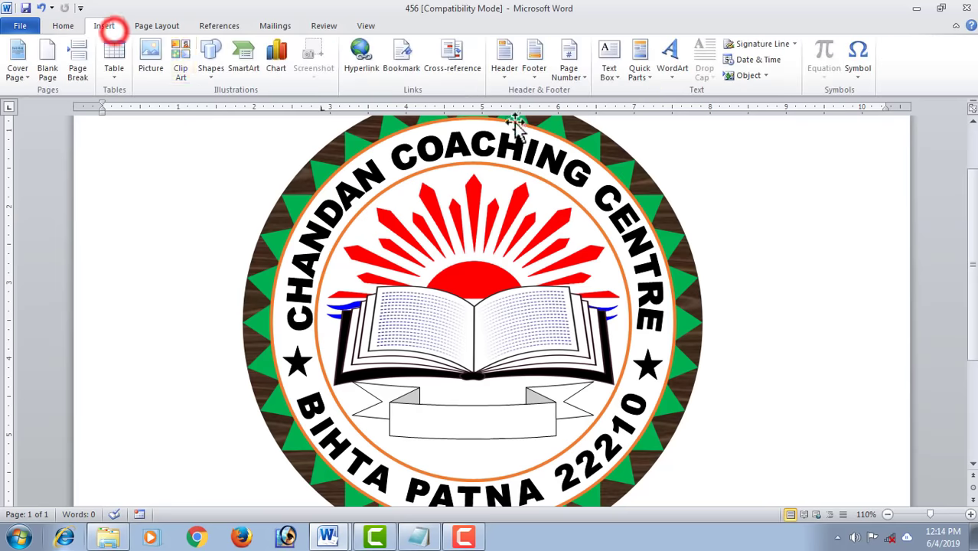
pyautogui.click(675, 81)
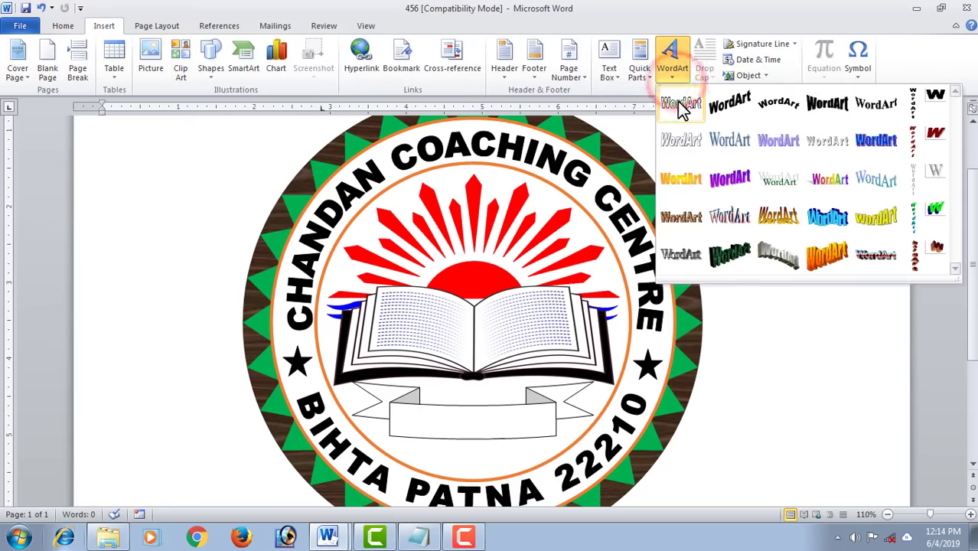
pyautogui.click(680, 103)
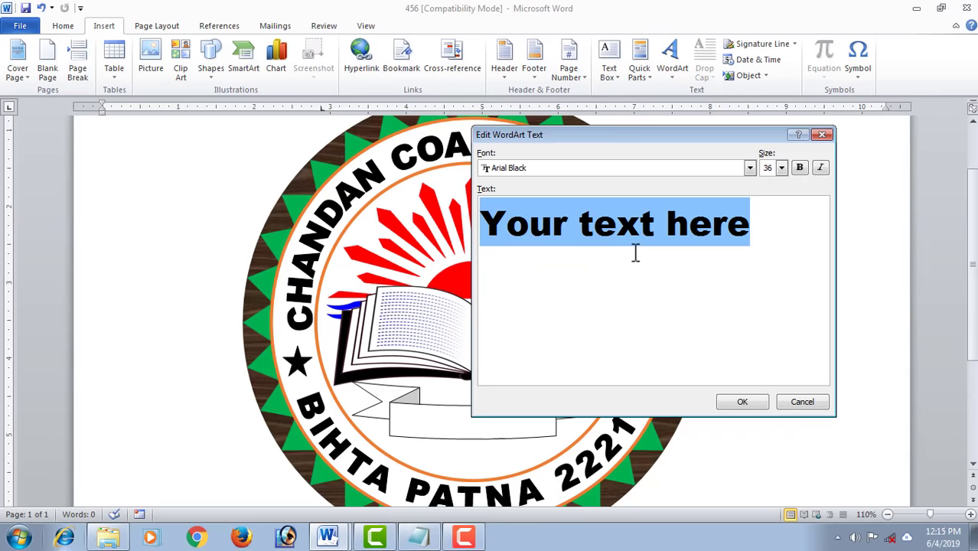
pyautogui.write('AN ISO: 9901')
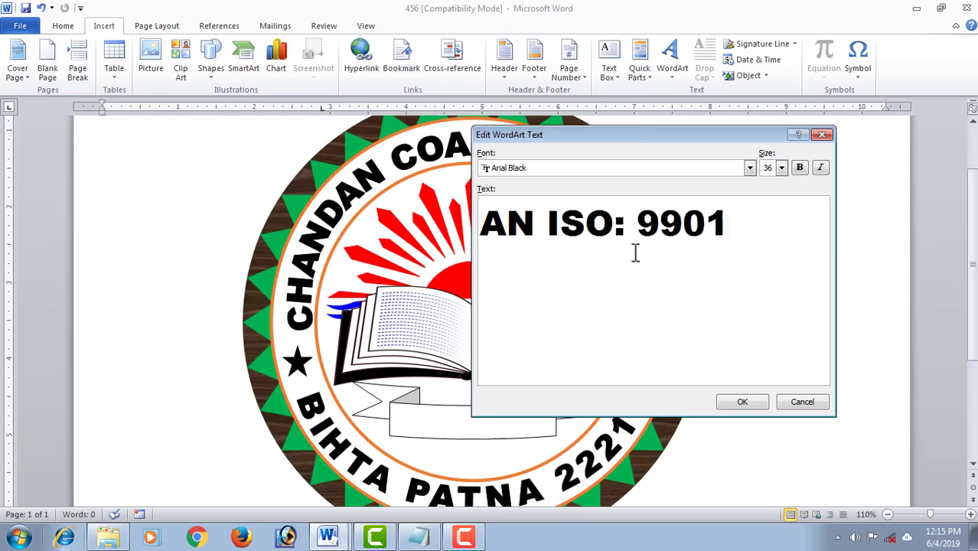
pyautogui.write(':')
pyautogui.write('2')
pyautogui.write('008')
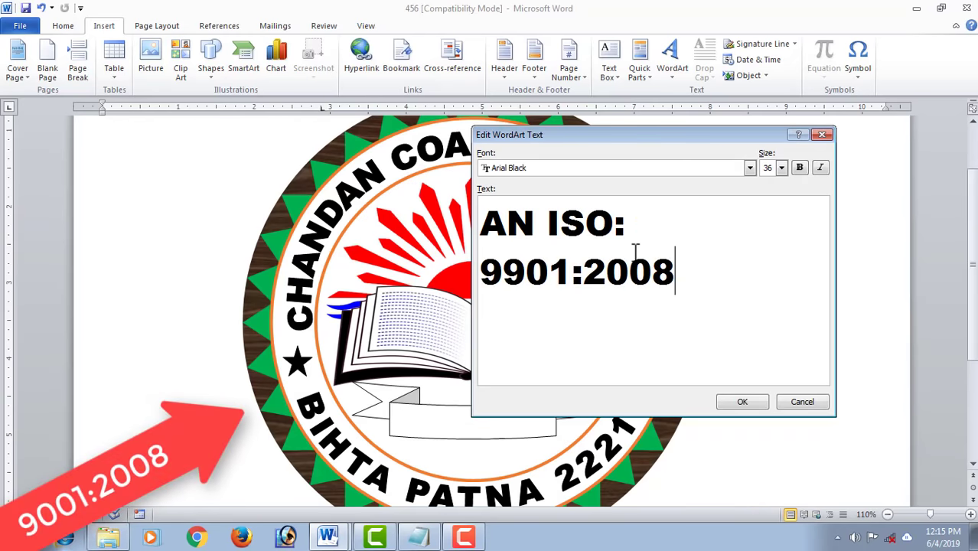
pyautogui.click(781, 167)
pyautogui.click(769, 195)
pyautogui.click(781, 167)
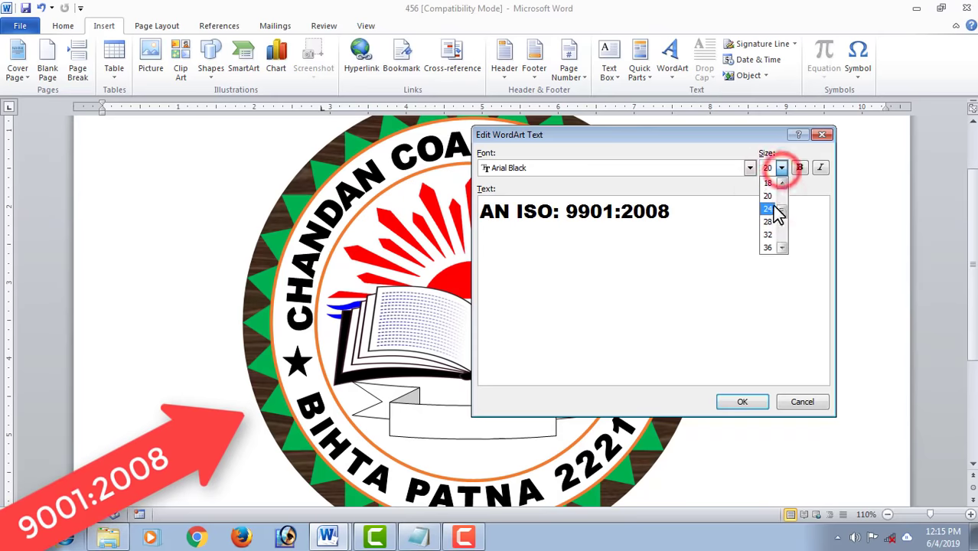
pyautogui.moveTo(781, 205); pyautogui.dragTo(782, 188)
pyautogui.click(770, 184)
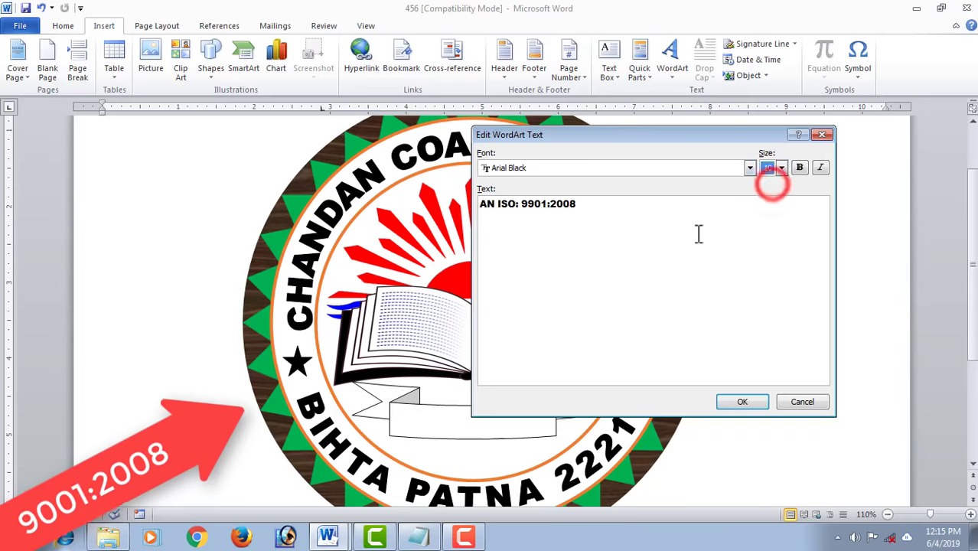
# Confirm the ISO WordArt and apply the rainbow WordArt style to it.
pyautogui.click(747, 402)
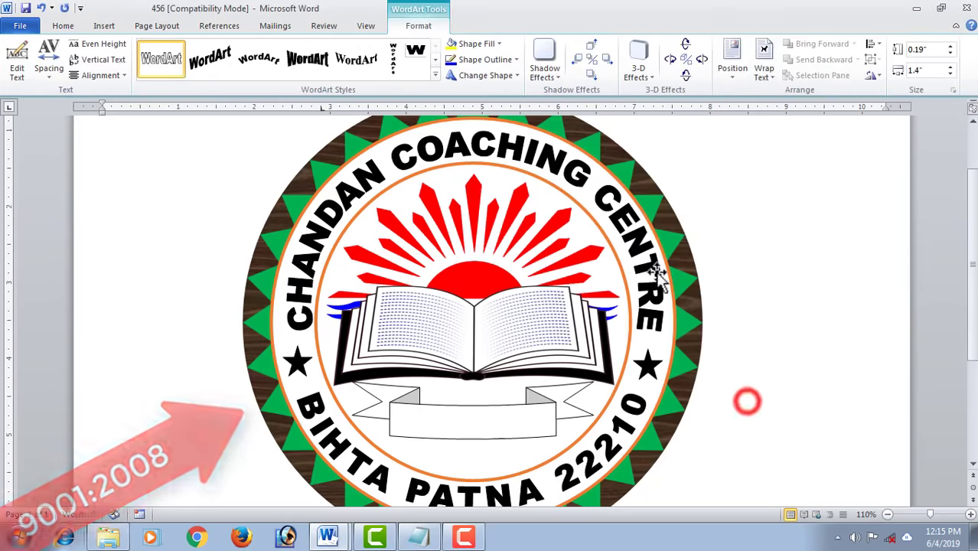
pyautogui.scroll(3, 663, 279)
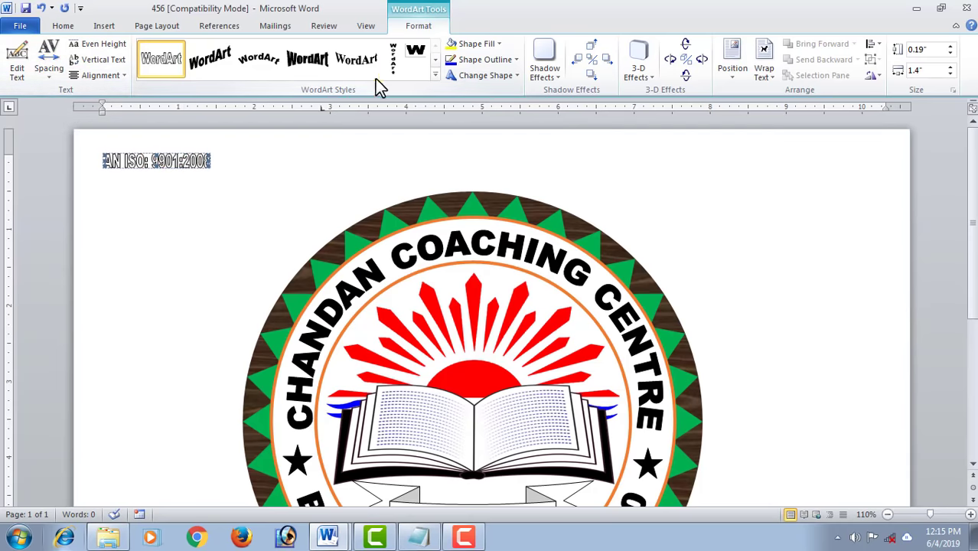
pyautogui.click(434, 74)
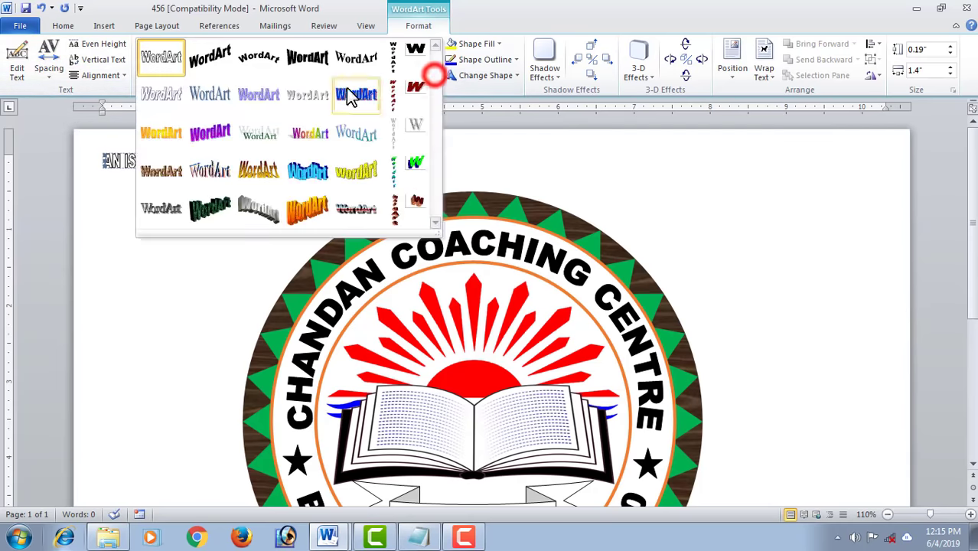
pyautogui.click(308, 133)
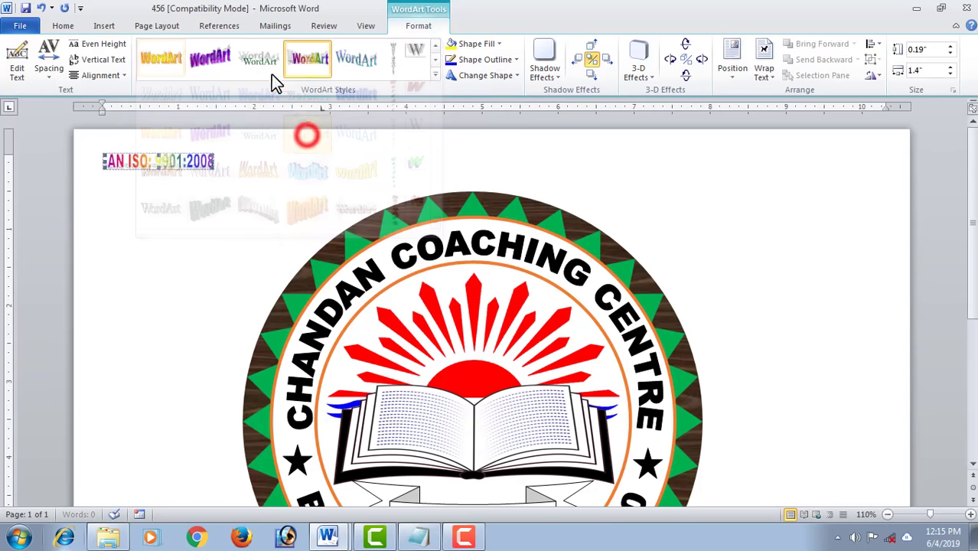
# Set the WordArt to In Front of Text and move it beside the logo.
pyautogui.click(763, 75)
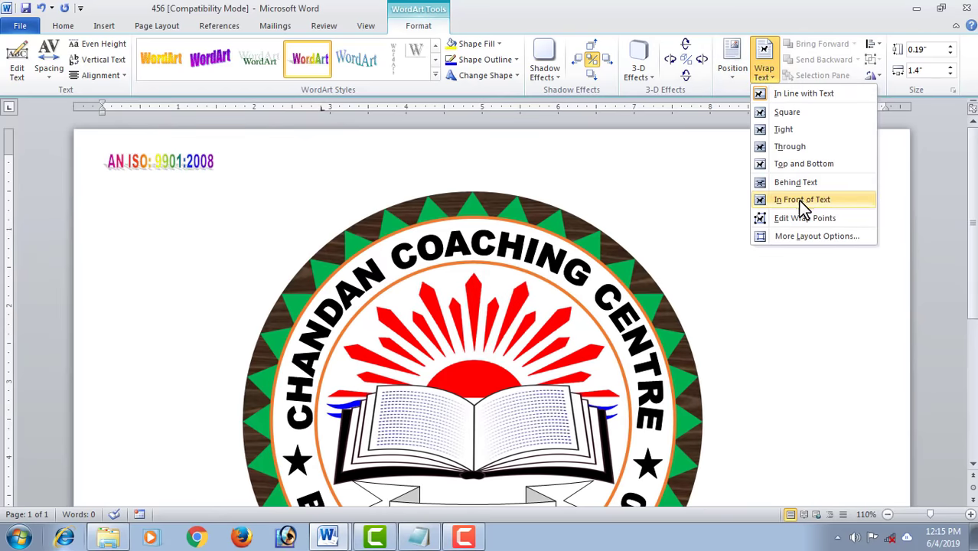
pyautogui.click(800, 201)
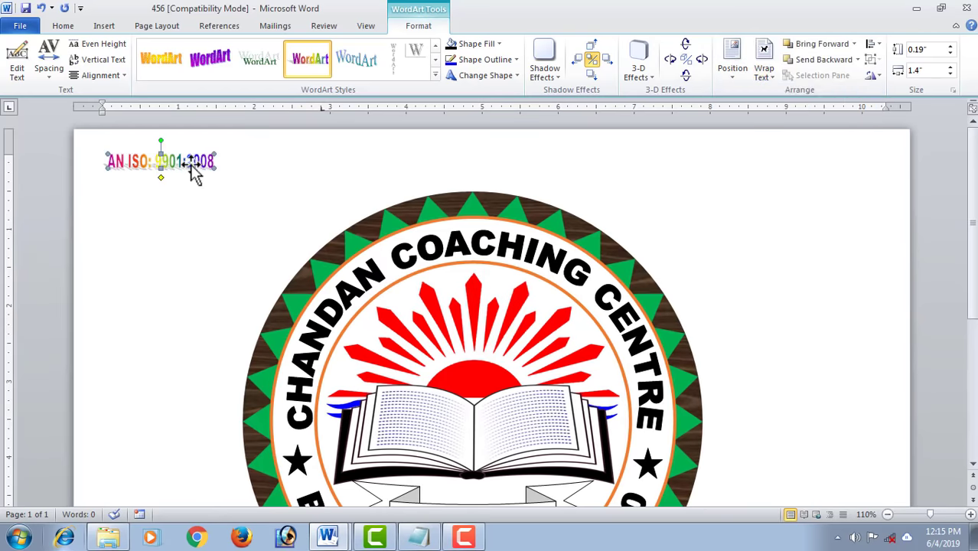
pyautogui.moveTo(199, 162); pyautogui.dragTo(663, 379)
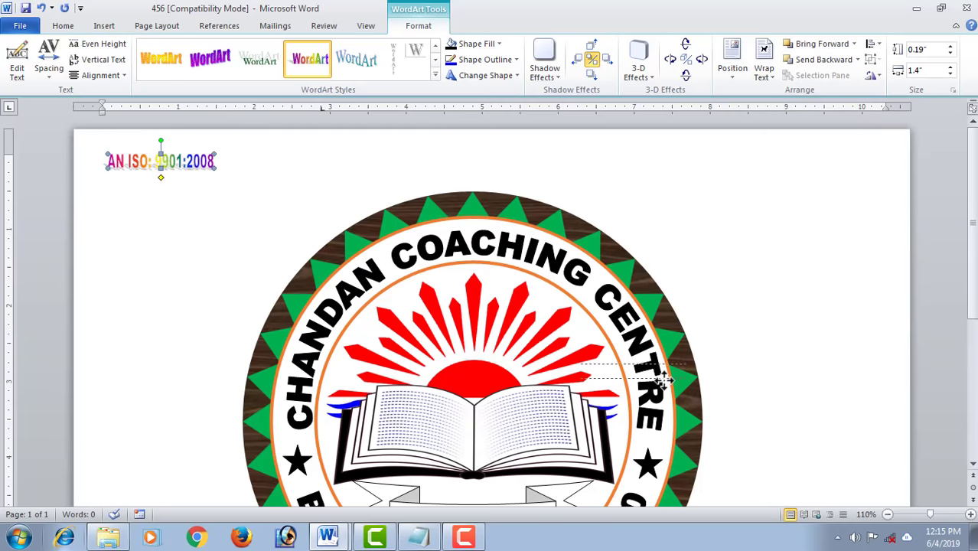
pyautogui.moveTo(723, 406); pyautogui.dragTo(723, 404)
pyautogui.scroll(-3, 683, 321)
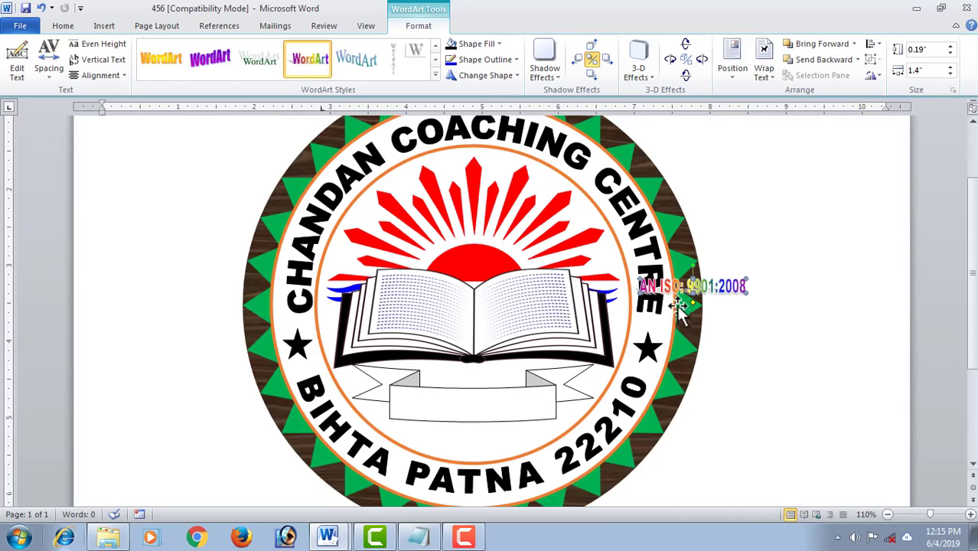
pyautogui.scroll(-1, 636, 285)
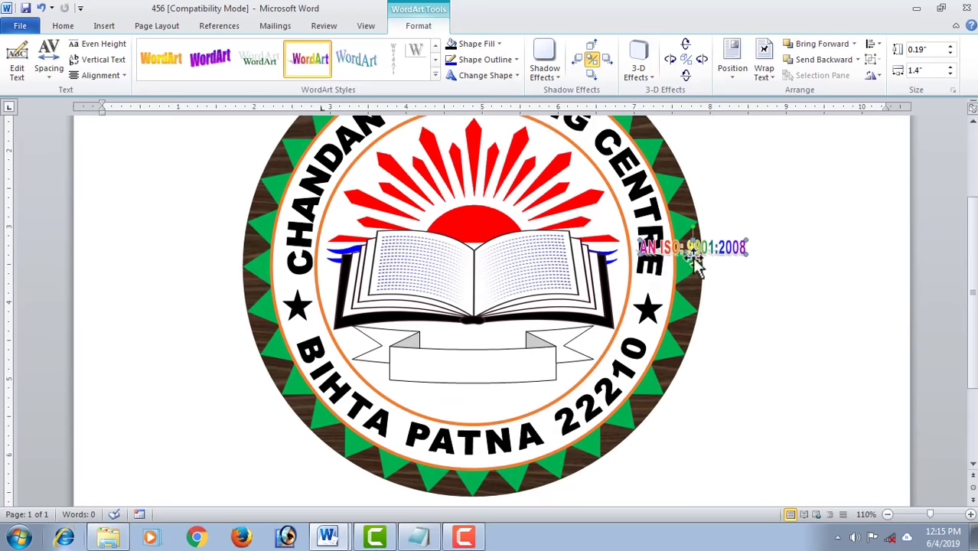
pyautogui.click(467, 375)
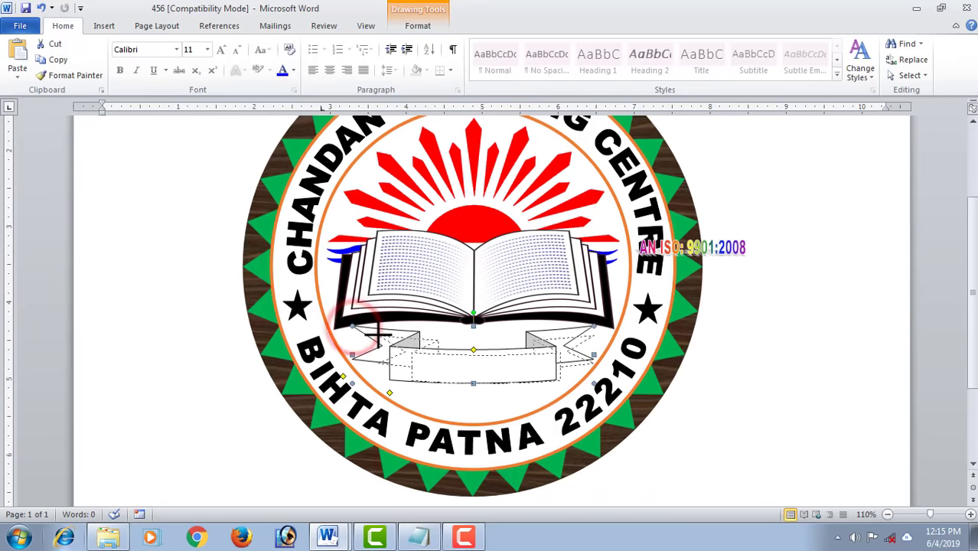
# Resize the banner, shift it slightly left and down, and move the ISO WordArt onto it.
pyautogui.moveTo(354, 328); pyautogui.dragTo(379, 334)
pyautogui.moveTo(476, 372); pyautogui.dragTo(462, 385)
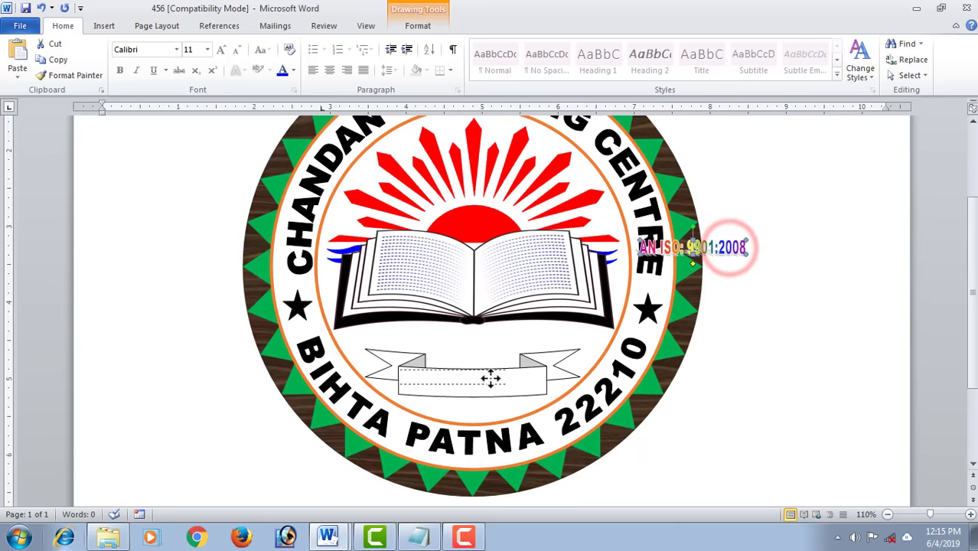
pyautogui.moveTo(501, 306); pyautogui.dragTo(502, 382)
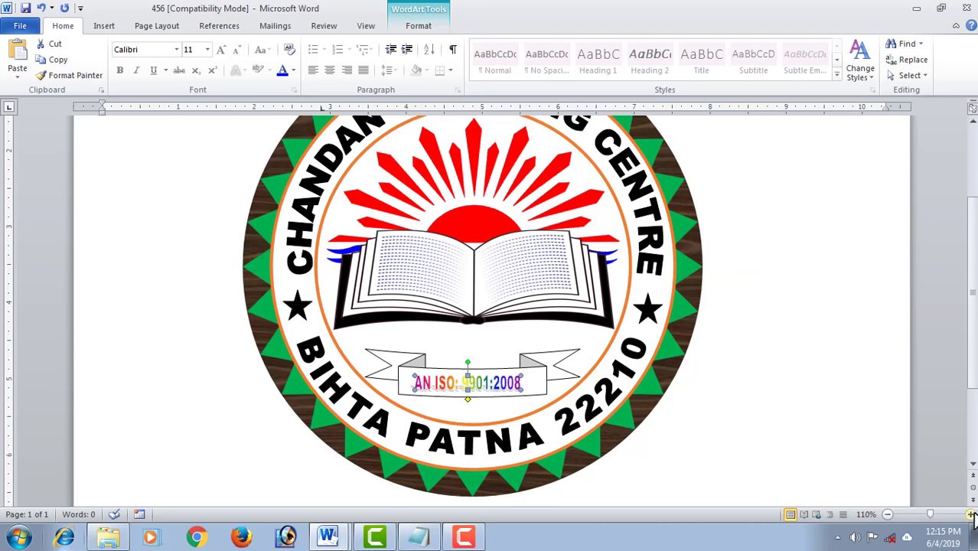
# Stretch the ISO WordArt across the banner's width and nudge it up slightly.
pyautogui.scroll(-5, 973, 517)
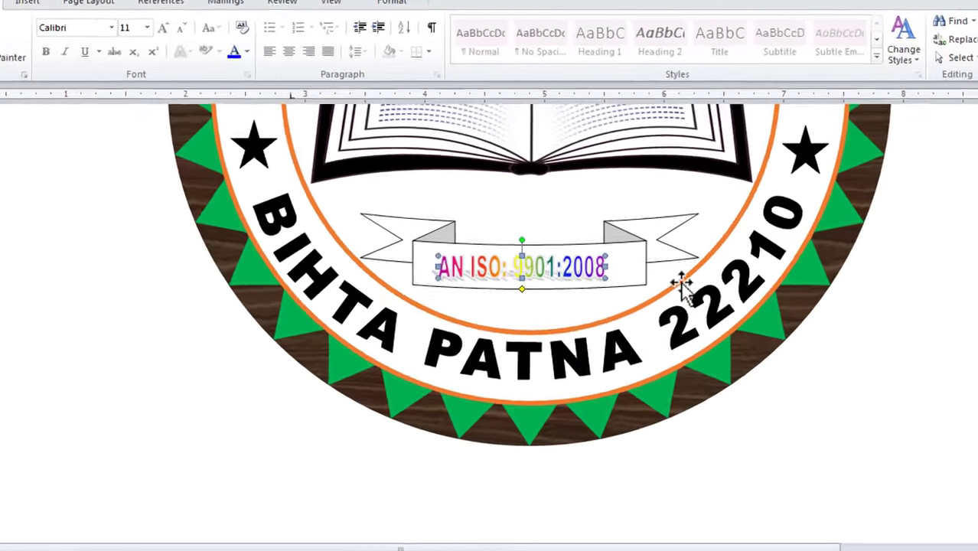
pyautogui.click(640, 267)
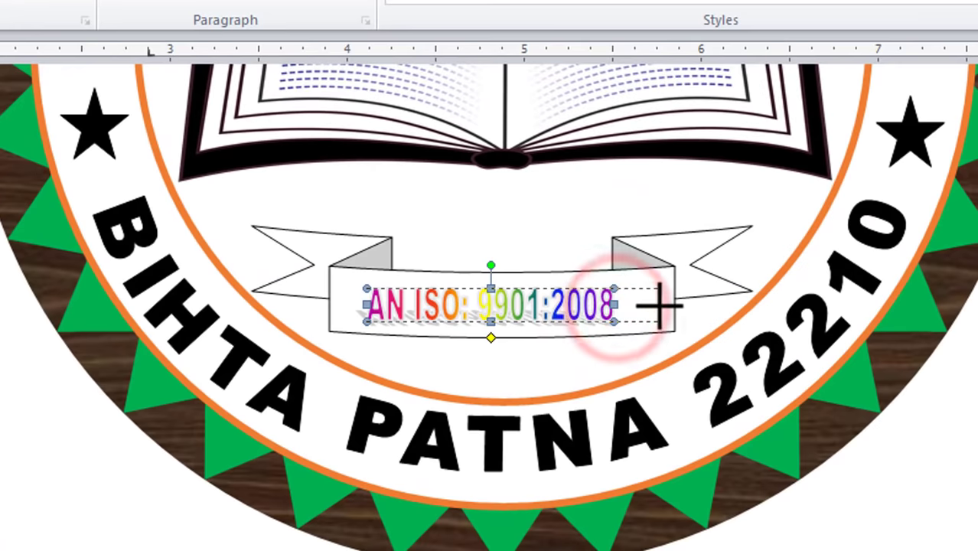
pyautogui.moveTo(658, 306); pyautogui.dragTo(661, 304)
pyautogui.moveTo(367, 305); pyautogui.dragTo(340, 303)
pyautogui.moveTo(501, 287); pyautogui.dragTo(502, 279)
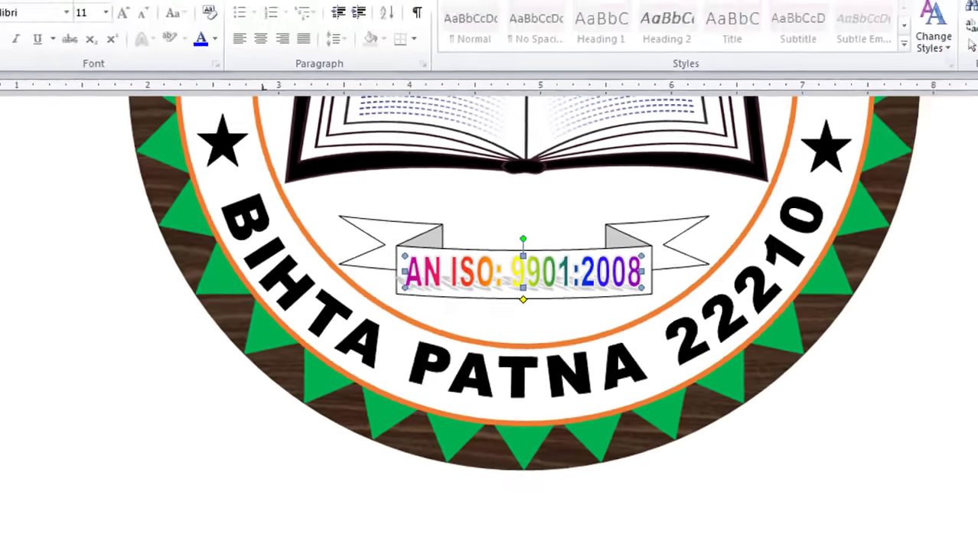
pyautogui.moveTo(969, 386); pyautogui.dragTo(971, 337)
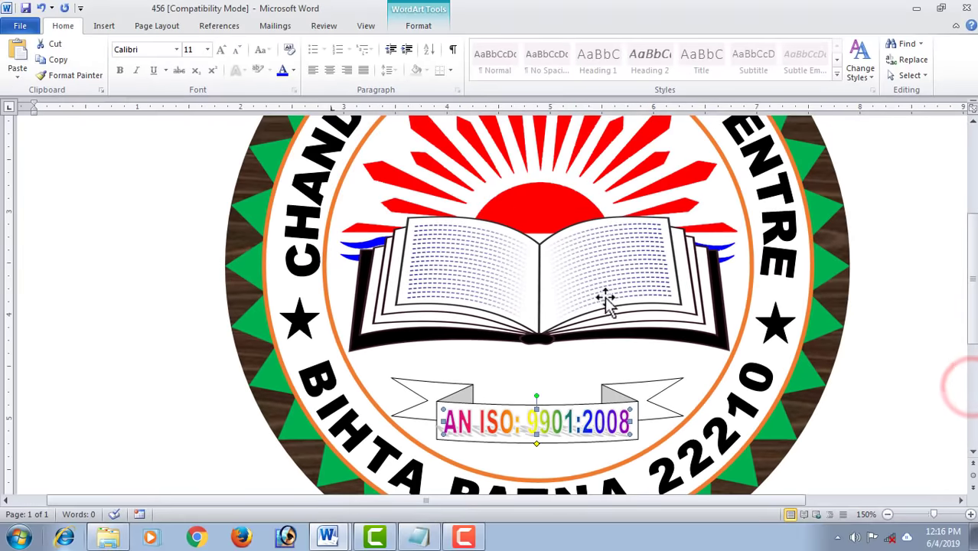
# Make the open-book picture slightly narrower and shift it a little lower.
pyautogui.click(586, 284)
pyautogui.moveTo(601, 289); pyautogui.dragTo(646, 320)
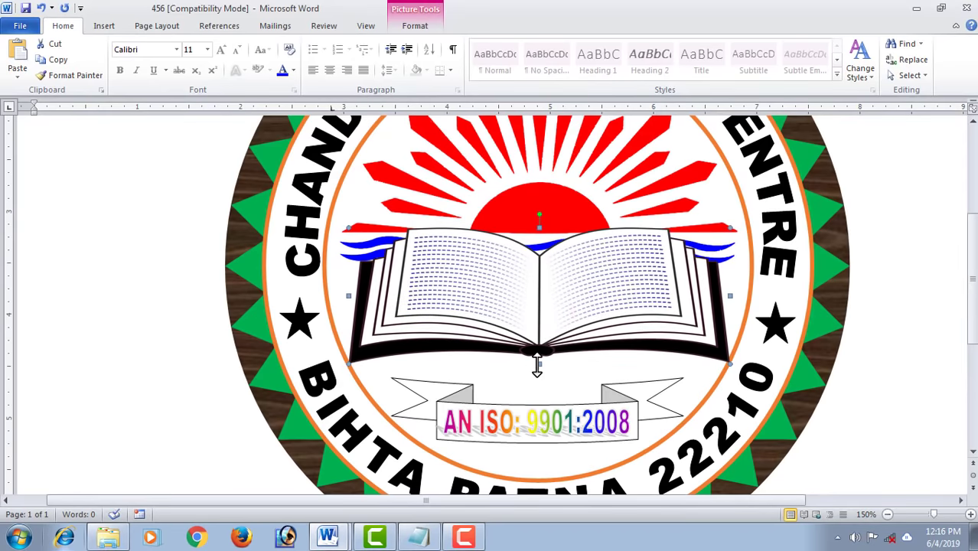
pyautogui.moveTo(538, 365); pyautogui.dragTo(538, 362)
pyautogui.moveTo(347, 230); pyautogui.dragTo(361, 231)
pyautogui.moveTo(729, 298); pyautogui.dragTo(718, 298)
pyautogui.moveTo(540, 363); pyautogui.dragTo(541, 366)
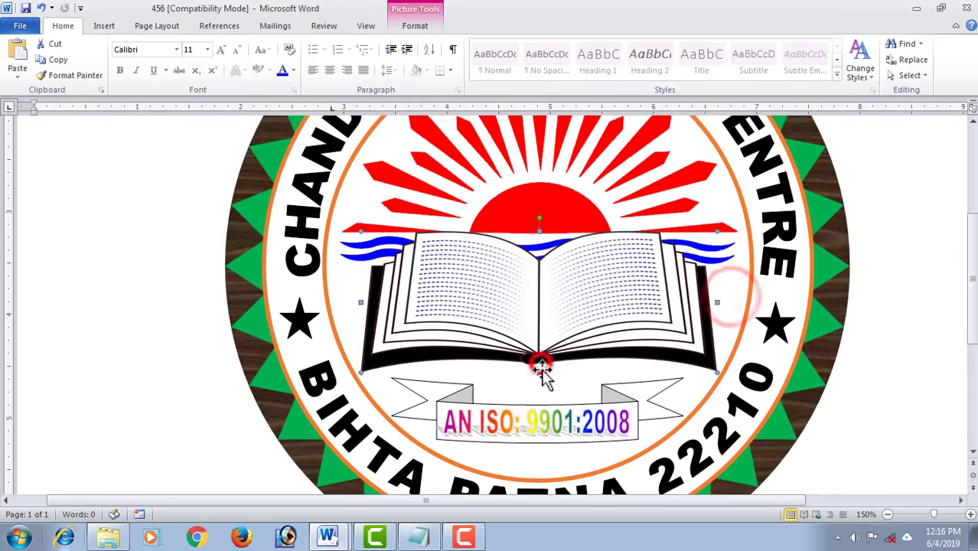
# Zoom out to 70% so the whole badge and page fit on screen.
pyautogui.scroll(-3, 900, 470)
pyautogui.click(888, 515)
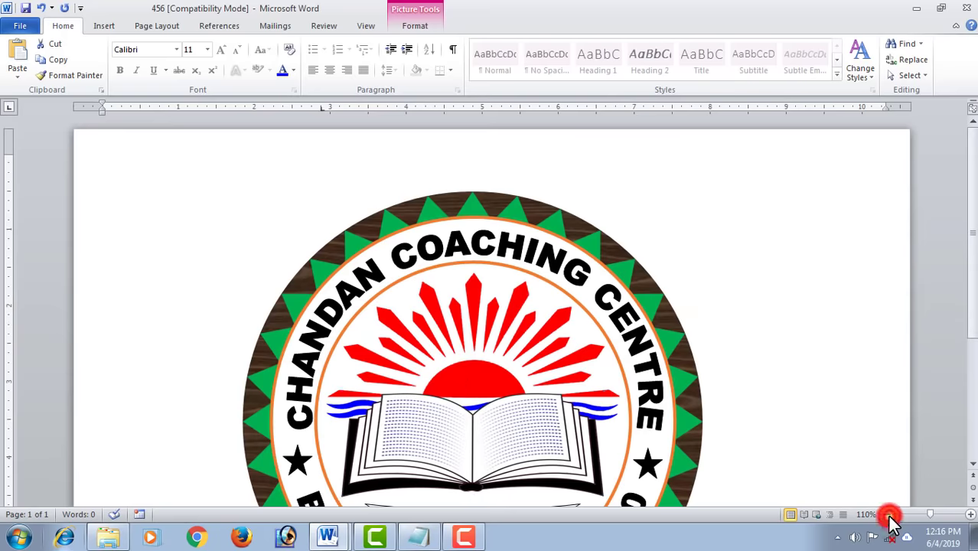
pyautogui.click(888, 514)
pyautogui.click(888, 515)
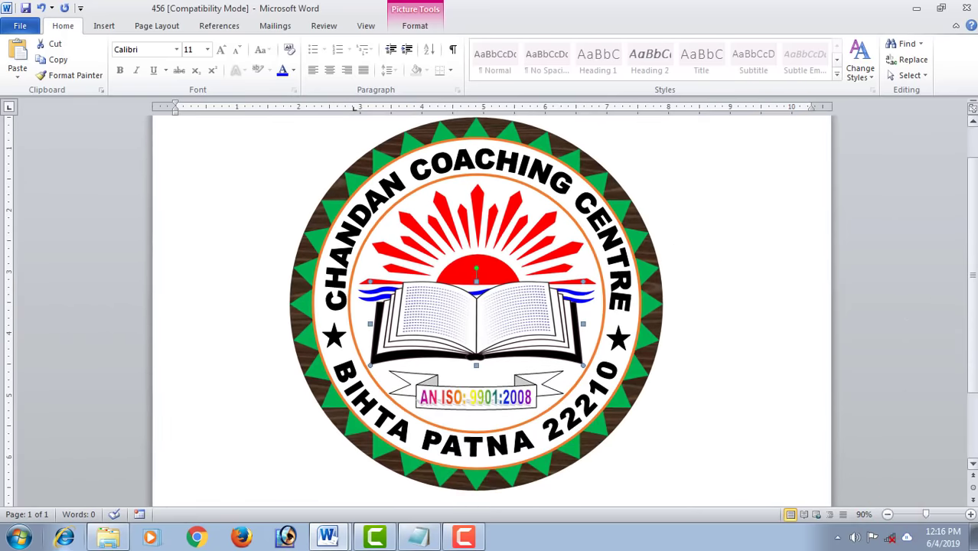
pyautogui.scroll(-2, 839, 337)
pyautogui.click(969, 264)
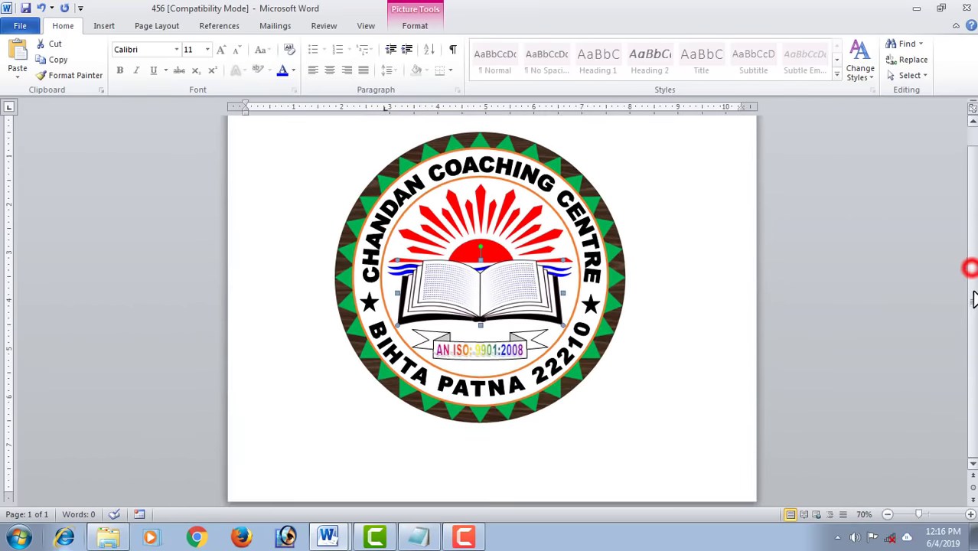
# Draw a block arc across the badge and thin it into a narrow band.
pyautogui.click(116, 24)
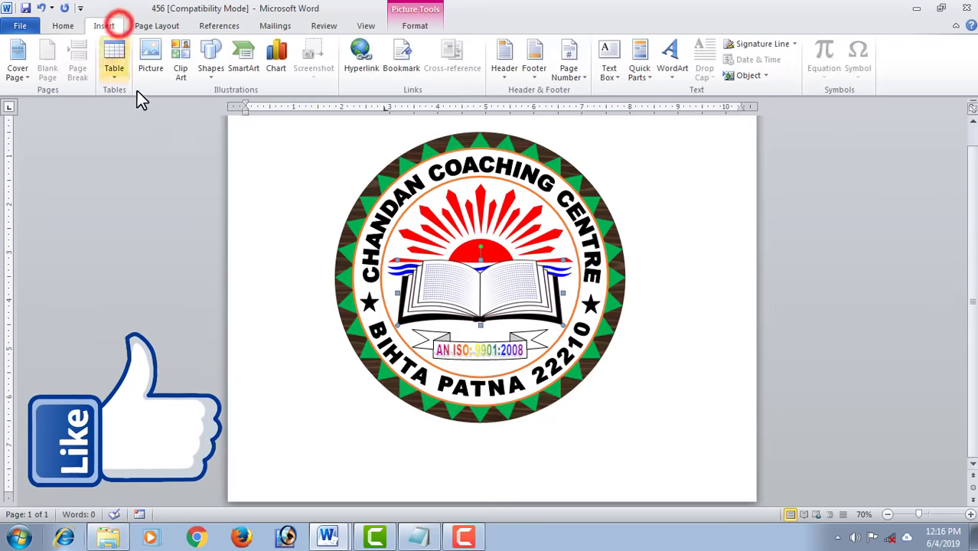
pyautogui.click(211, 69)
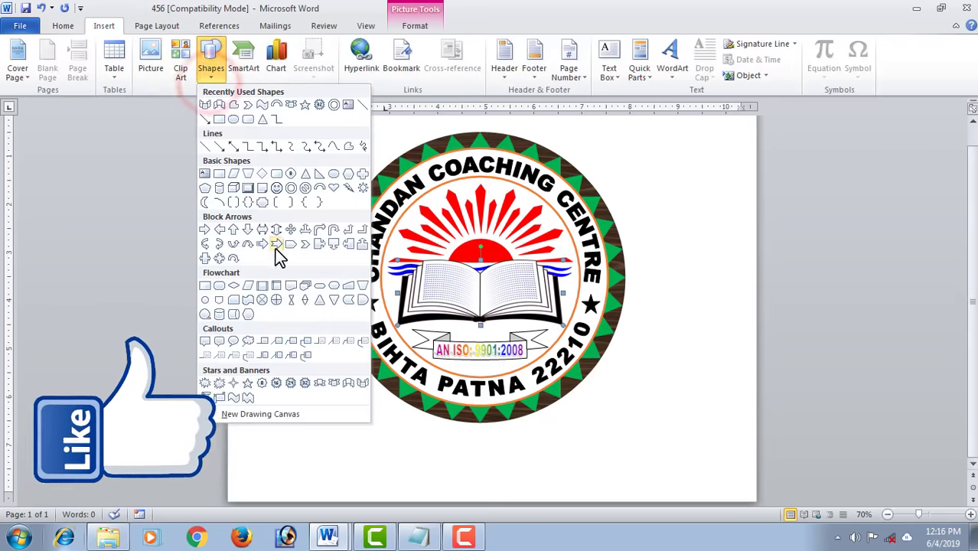
pyautogui.click(320, 190)
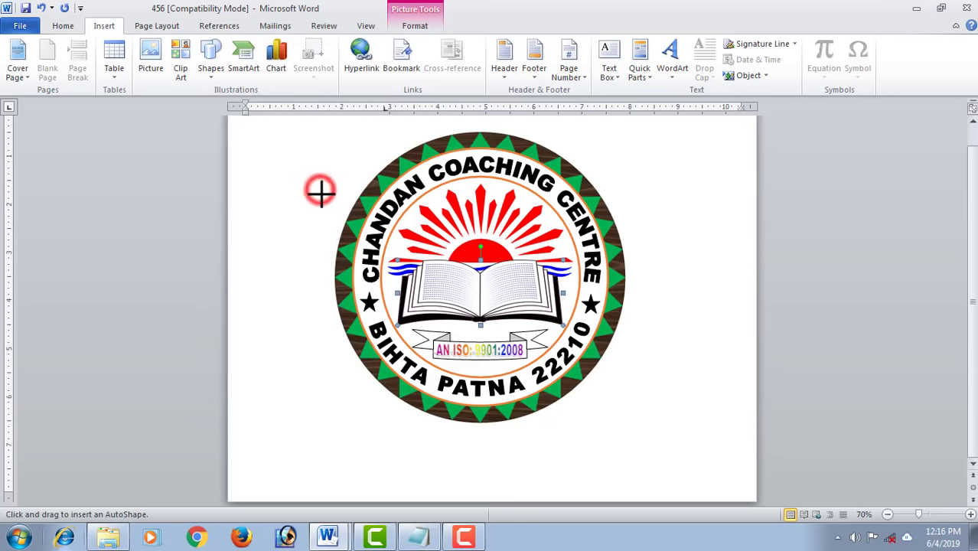
pyautogui.moveTo(305, 154); pyautogui.dragTo(637, 369)
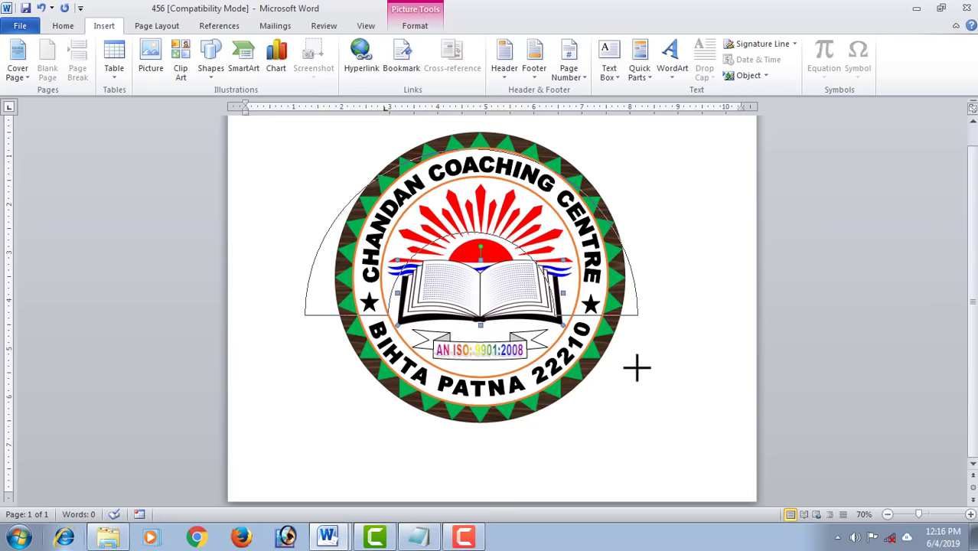
pyautogui.moveTo(637, 369); pyautogui.dragTo(638, 367)
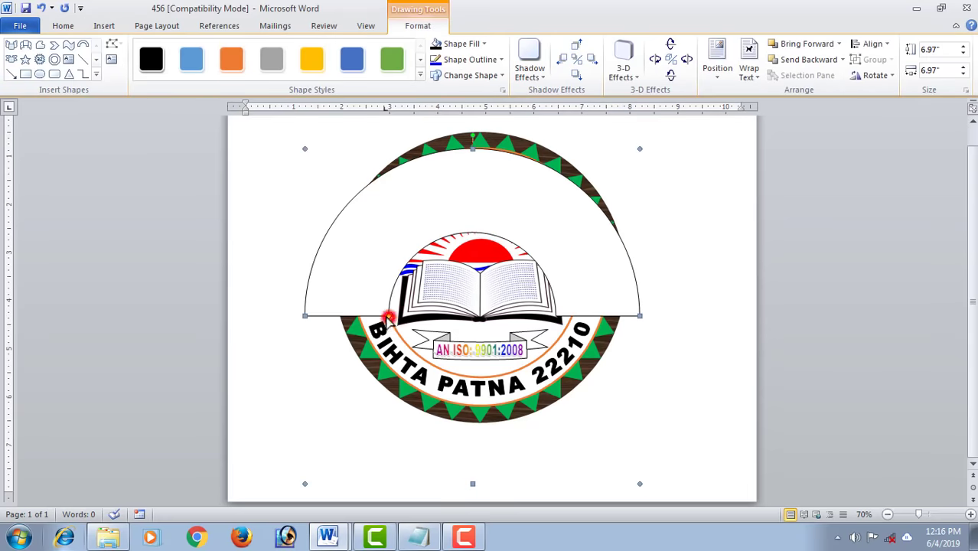
pyautogui.moveTo(389, 317); pyautogui.dragTo(329, 324)
pyautogui.moveTo(329, 324)
pyautogui.mouseDown()
pyautogui.moveTo(348, 284)
pyautogui.moveTo(343, 321)
pyautogui.moveTo(353, 335)
pyautogui.mouseUp()
# Reposition the arc band on the badge and make it a little thinner.
pyautogui.scroll(1, 344, 322)
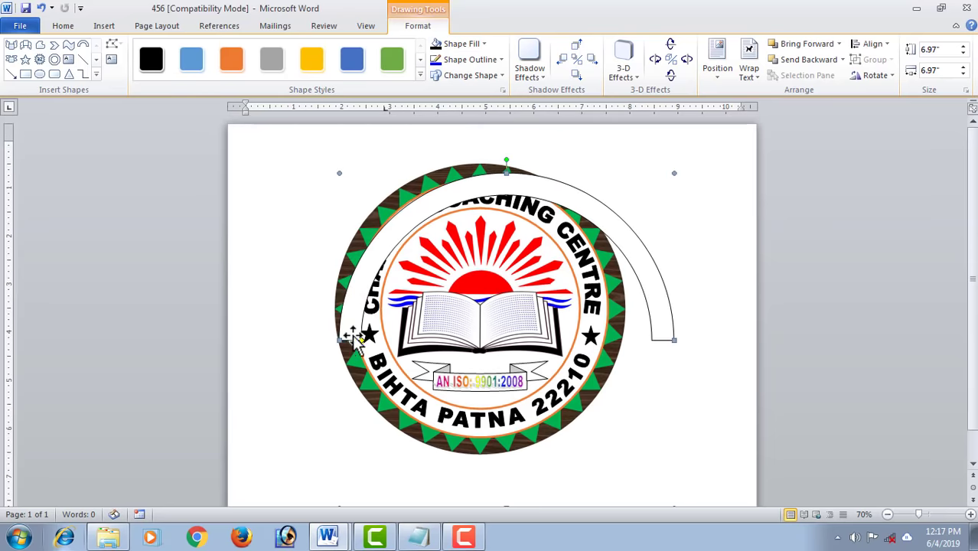
pyautogui.scroll(2, 350, 372)
pyautogui.scroll(1, 371, 376)
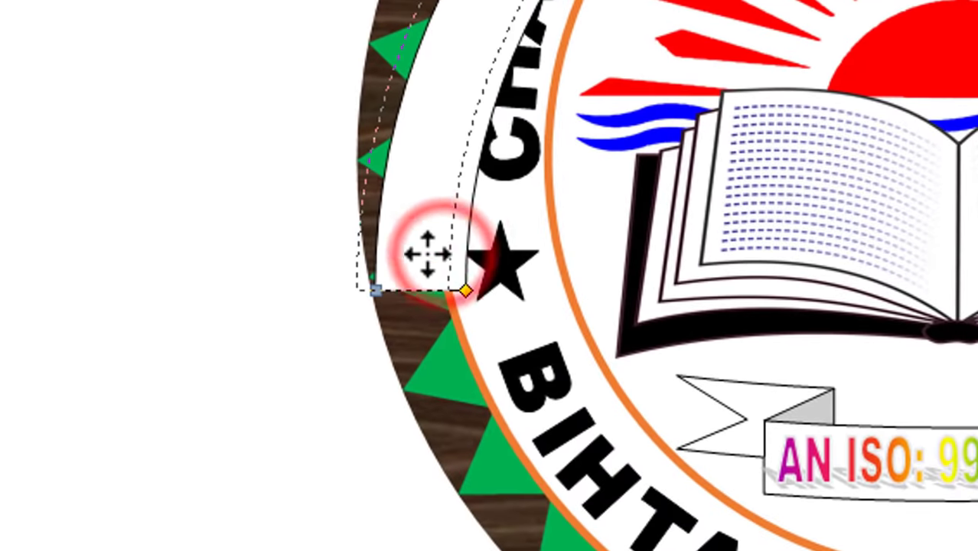
pyautogui.moveTo(426, 260); pyautogui.dragTo(422, 262)
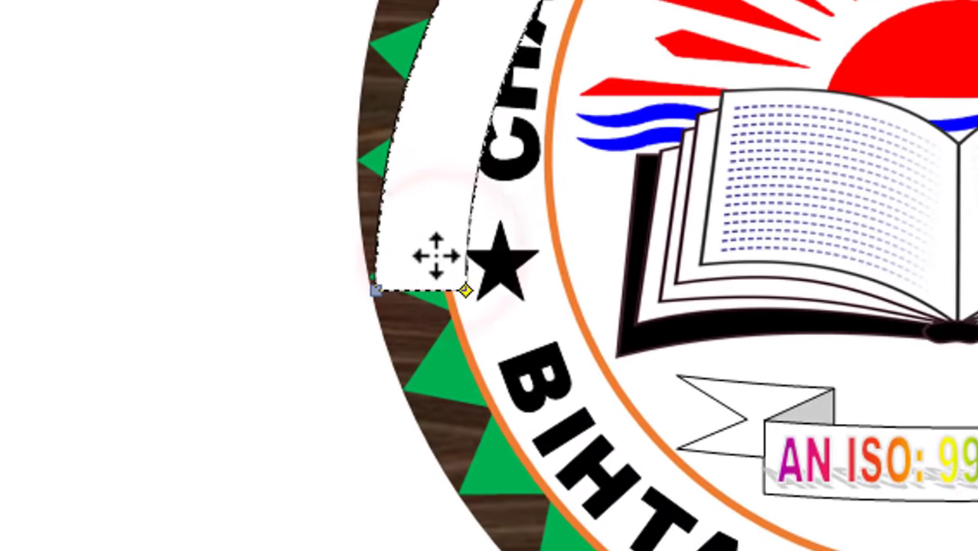
pyautogui.press('Left')
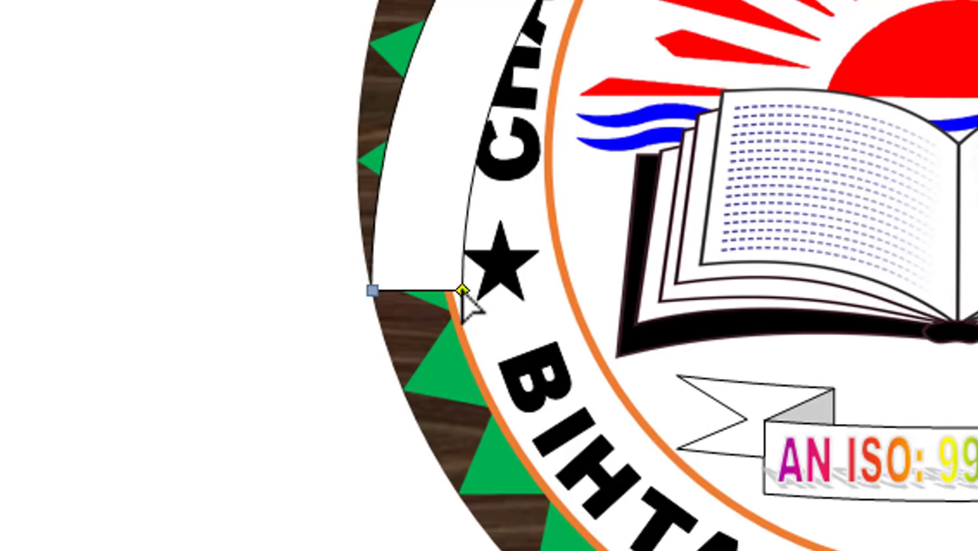
pyautogui.moveTo(462, 293); pyautogui.dragTo(453, 293)
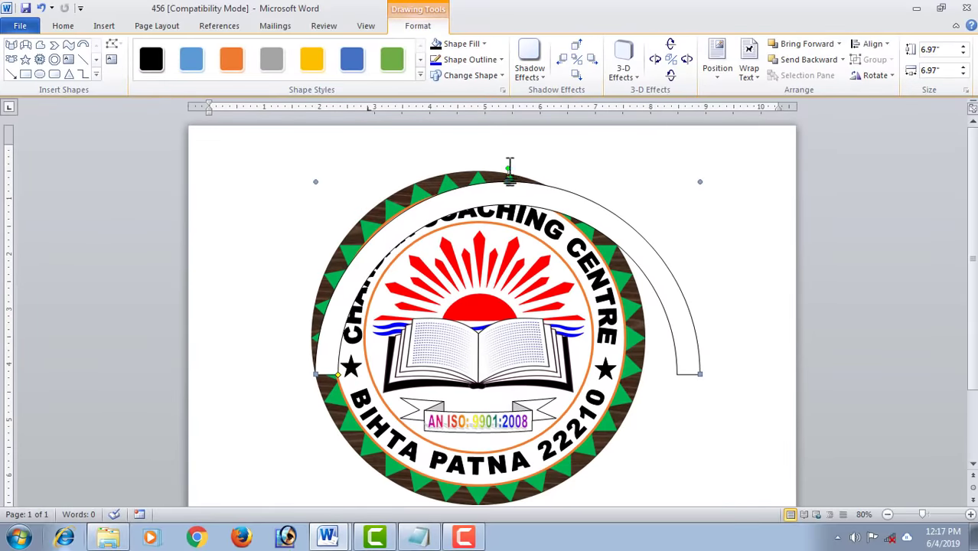
# Rotate the arc 180° so it curves under the badge, then nudge it into place.
pyautogui.press('shift')
pyautogui.moveTo(509, 164); pyautogui.dragTo(670, 307)
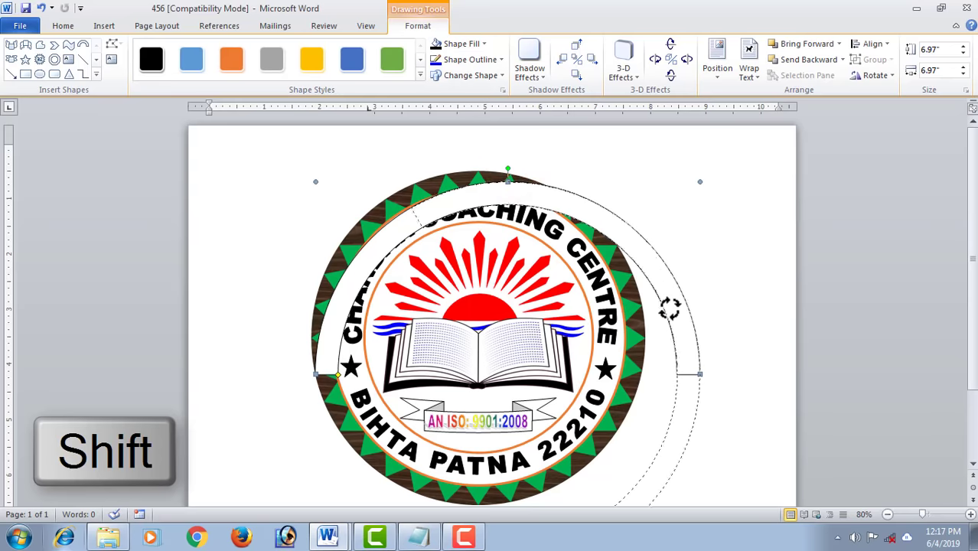
pyautogui.moveTo(629, 434); pyautogui.dragTo(511, 439)
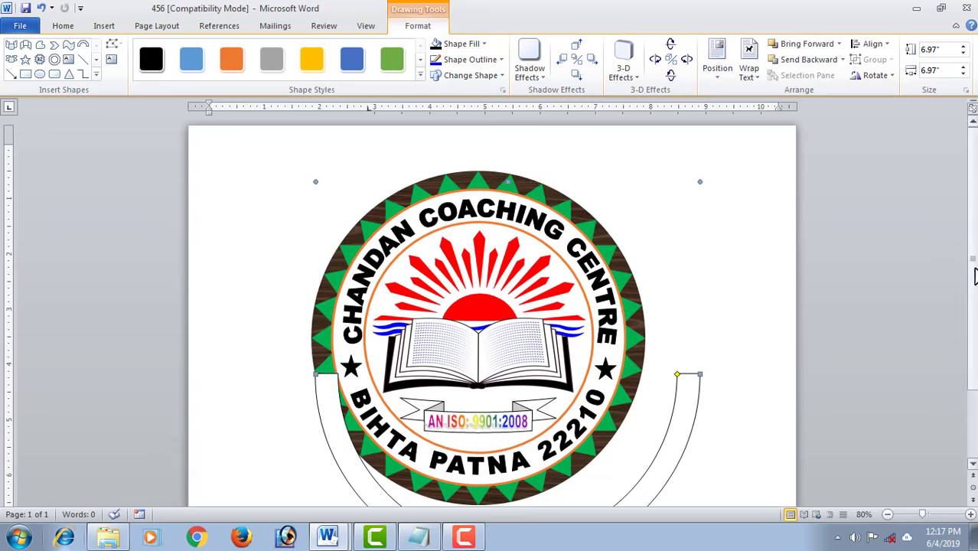
pyautogui.scroll(-2, 973, 270)
pyautogui.moveTo(624, 427); pyautogui.dragTo(594, 396)
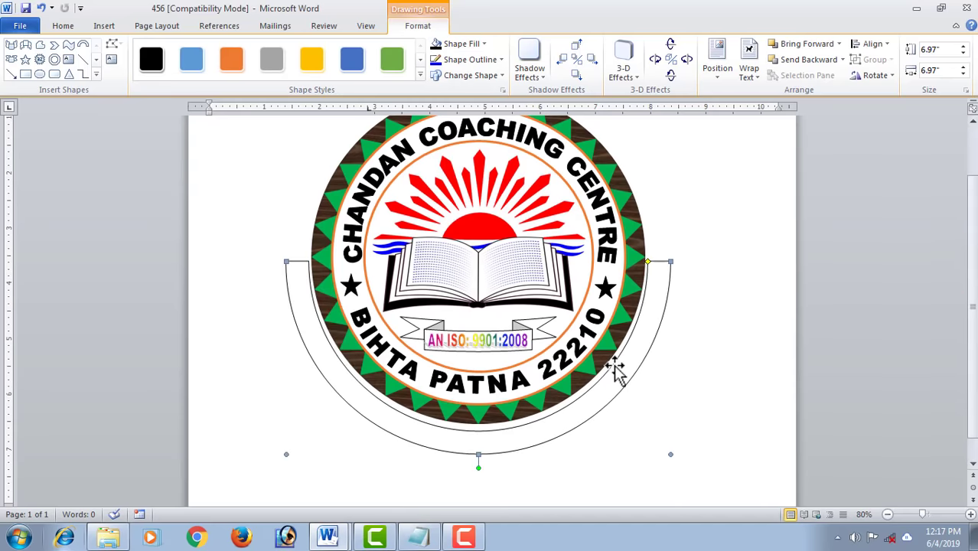
pyautogui.hotkey('ctrl', 'Up')
pyautogui.hotkey('ctrl', 'Left')
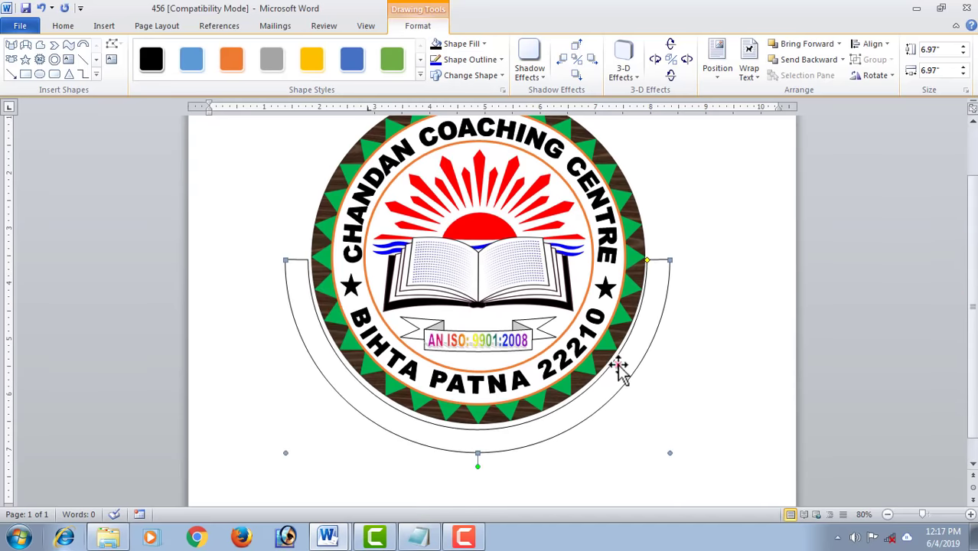
# Fill the arc band with green and remove its outline.
pyautogui.click(478, 42)
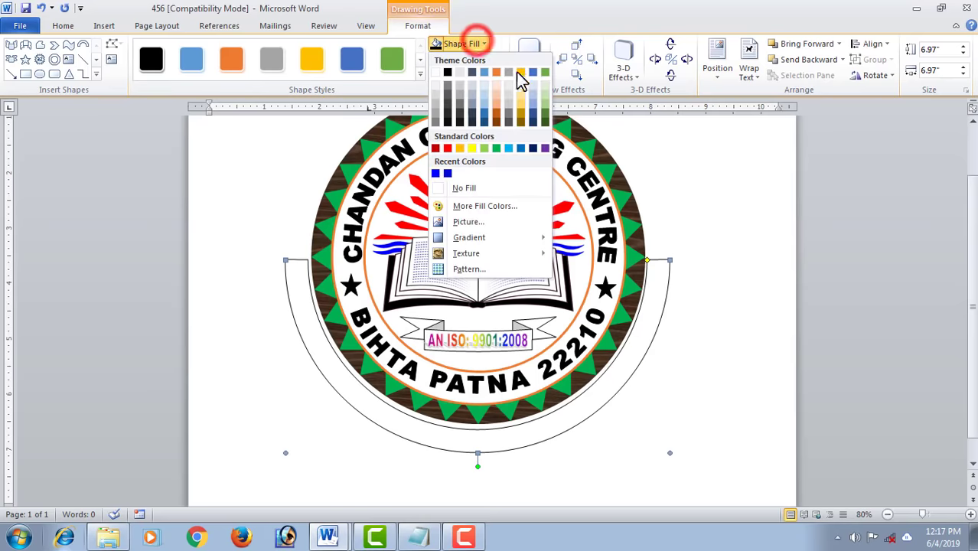
pyautogui.click(496, 148)
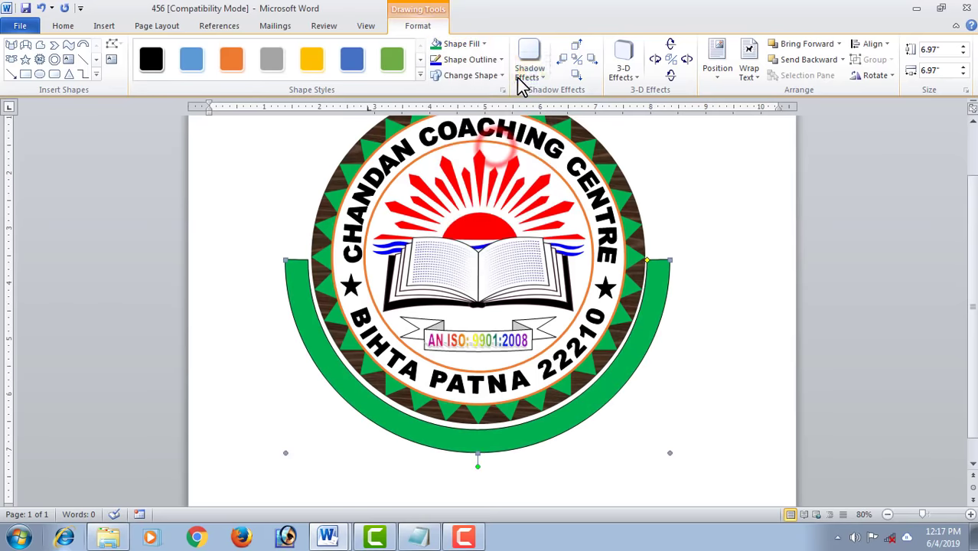
pyautogui.click(475, 60)
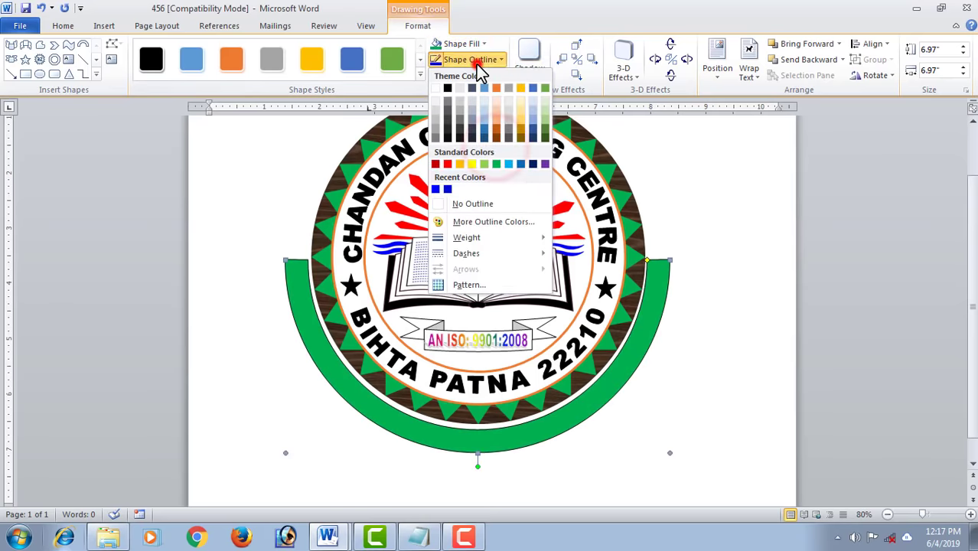
pyautogui.click(464, 203)
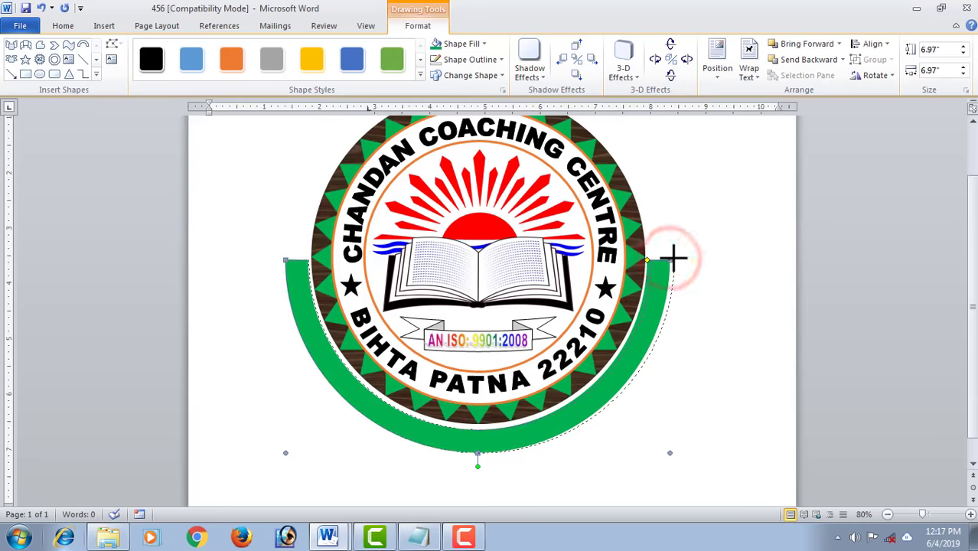
# Widen the green arc to about 7.05 by 6.97 inches and shift it into place.
pyautogui.moveTo(670, 259); pyautogui.dragTo(679, 259)
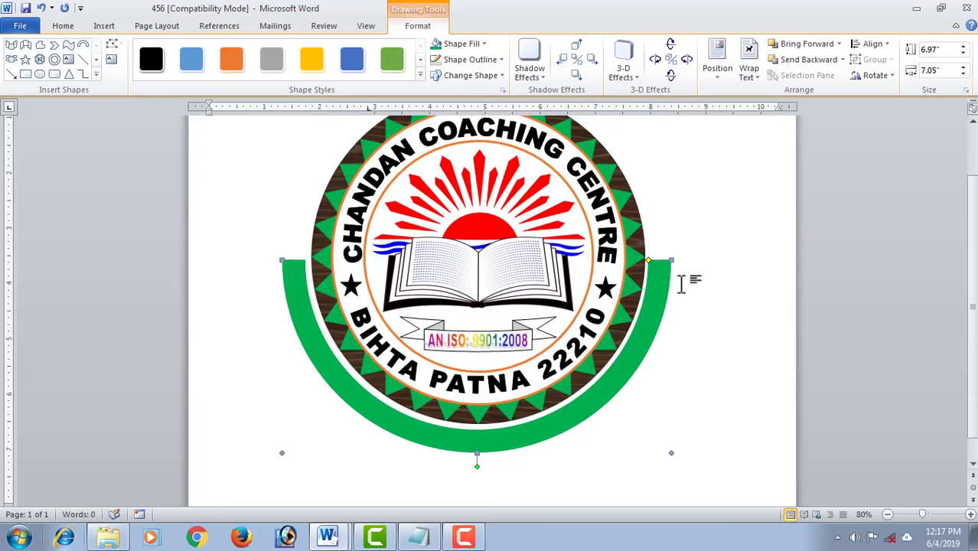
pyautogui.moveTo(661, 299); pyautogui.dragTo(654, 313)
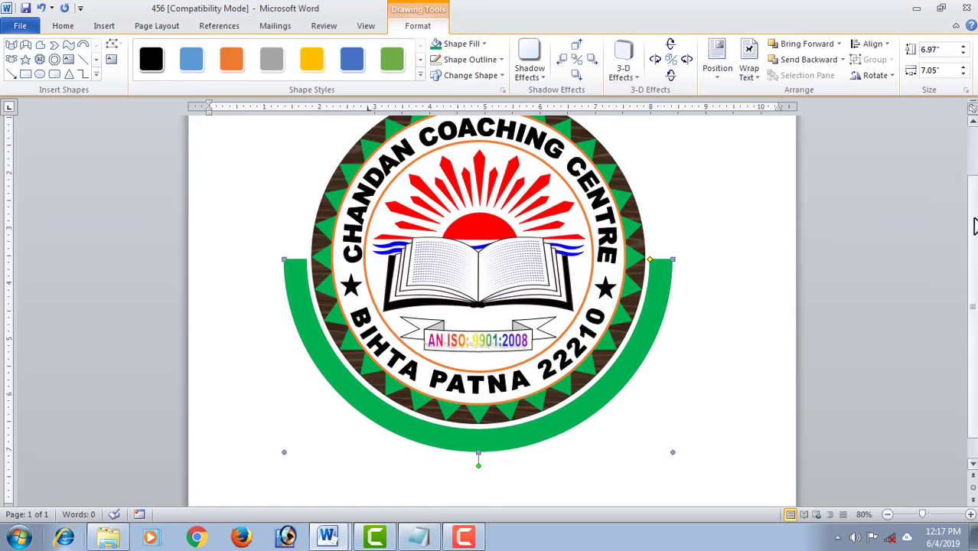
pyautogui.moveTo(974, 224); pyautogui.dragTo(976, 278)
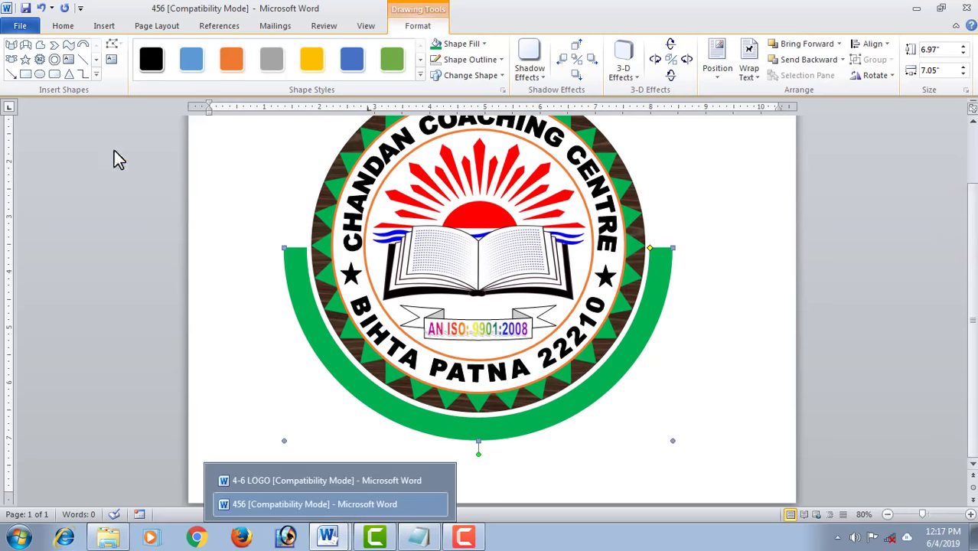
pyautogui.click(103, 29)
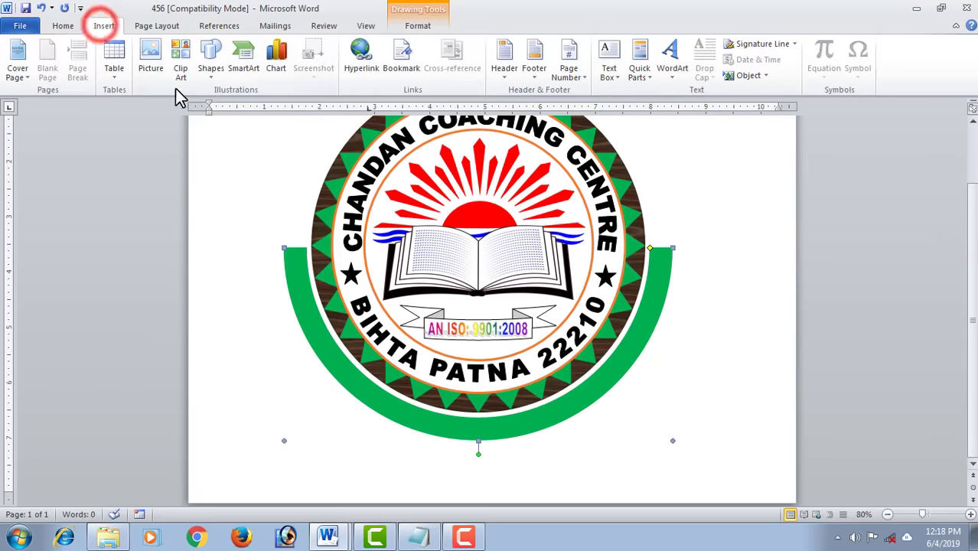
# Draw a tall 3.14 by 0.4 inch guide rectangle just left of the green arc.
pyautogui.click(211, 72)
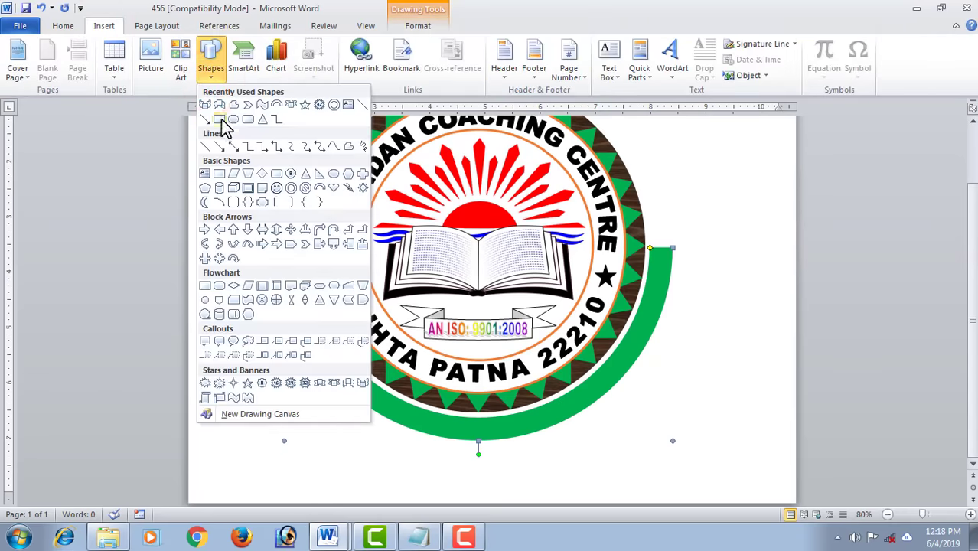
pyautogui.click(219, 120)
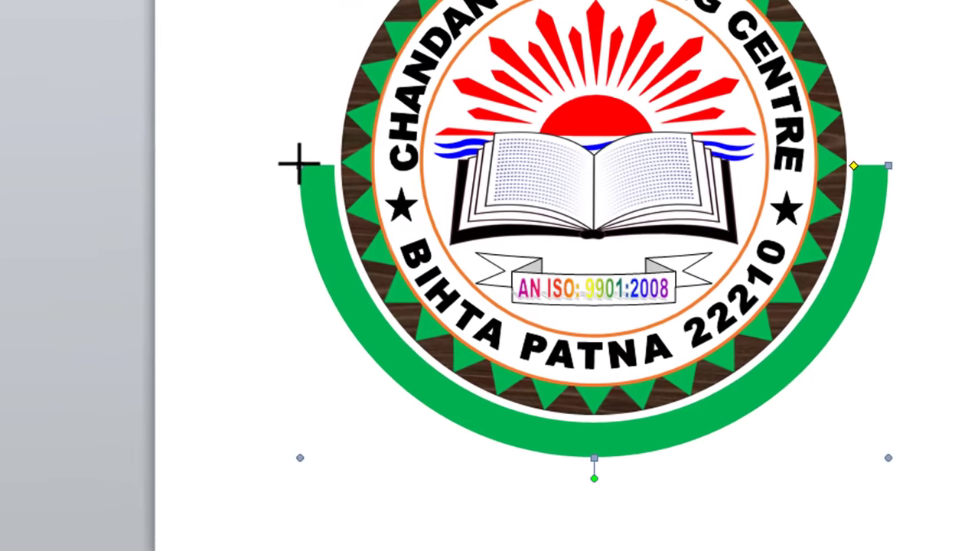
pyautogui.moveTo(299, 163); pyautogui.dragTo(333, 359)
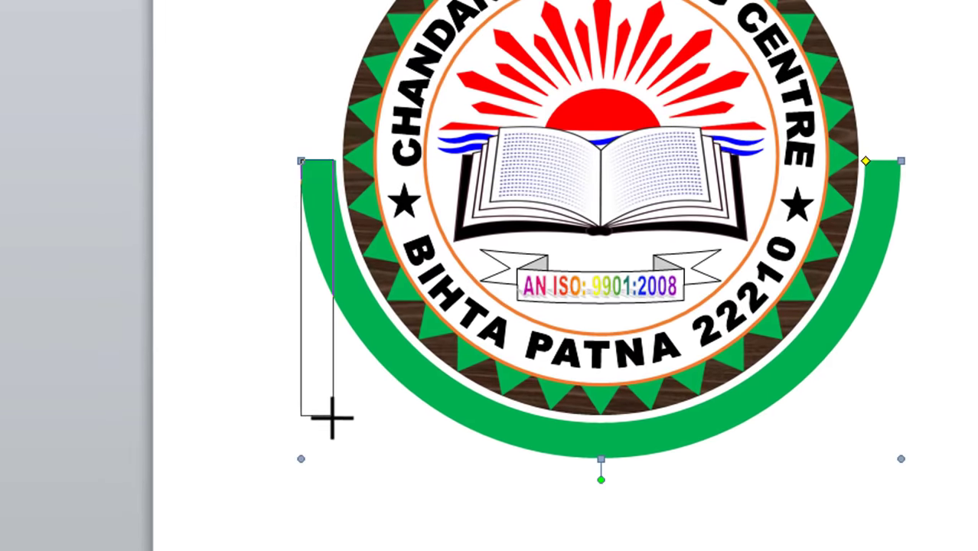
pyautogui.moveTo(332, 427); pyautogui.dragTo(333, 427)
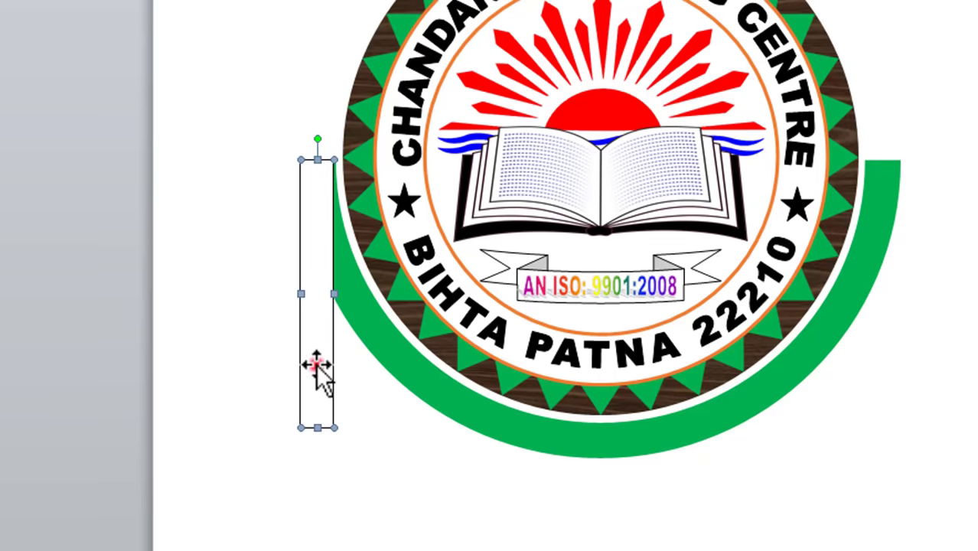
pyautogui.moveTo(318, 366); pyautogui.dragTo(296, 365)
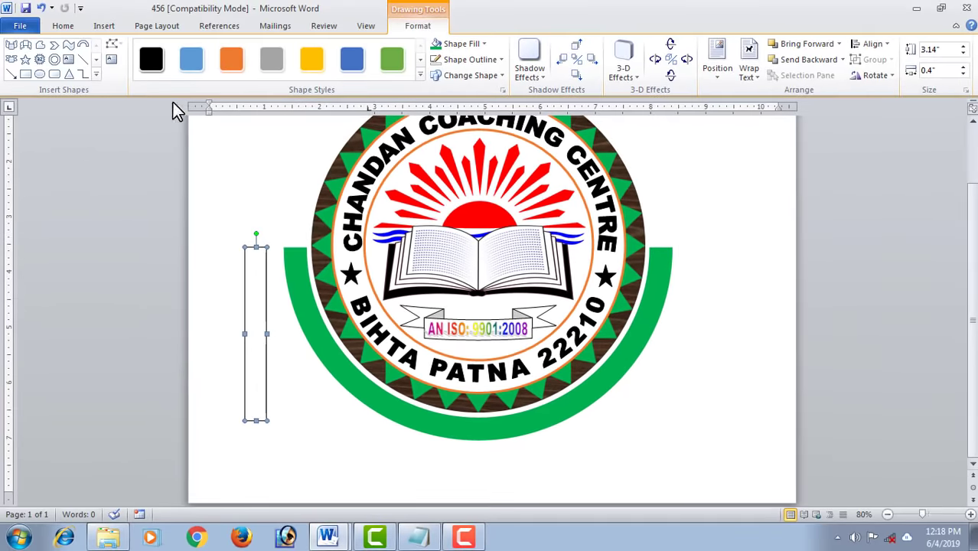
pyautogui.click(105, 27)
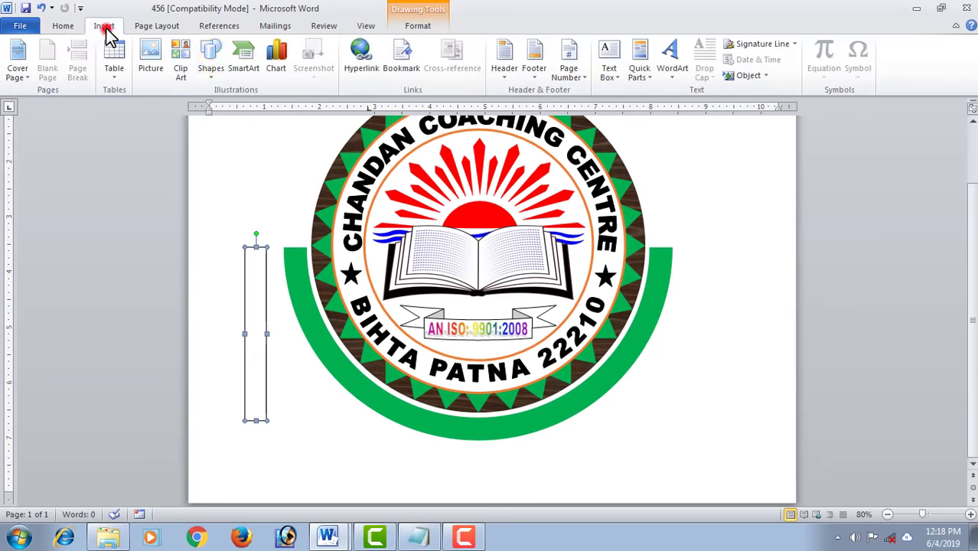
pyautogui.click(215, 77)
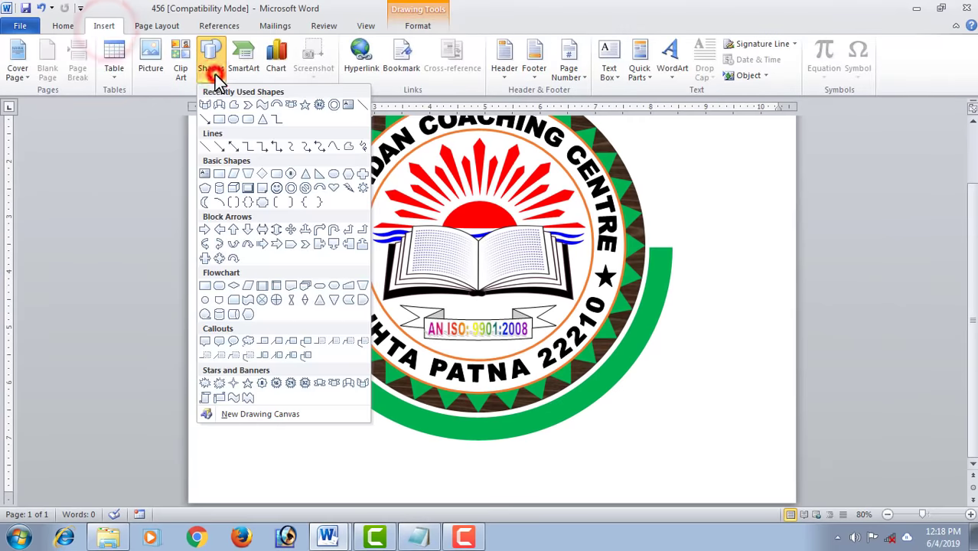
# Trace a freeform ribbon tail around the guide rectangle with a V notch at the bottom.
pyautogui.click(348, 147)
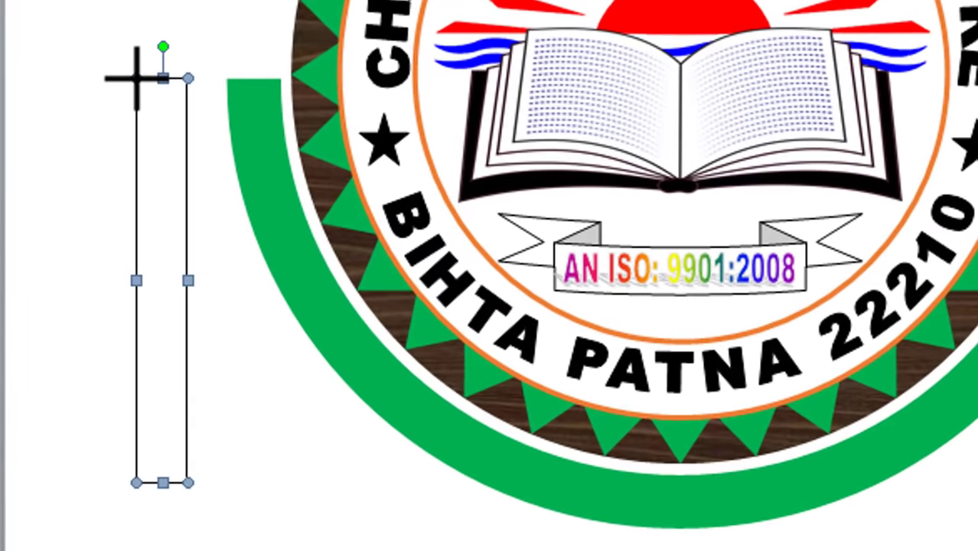
pyautogui.click(244, 247)
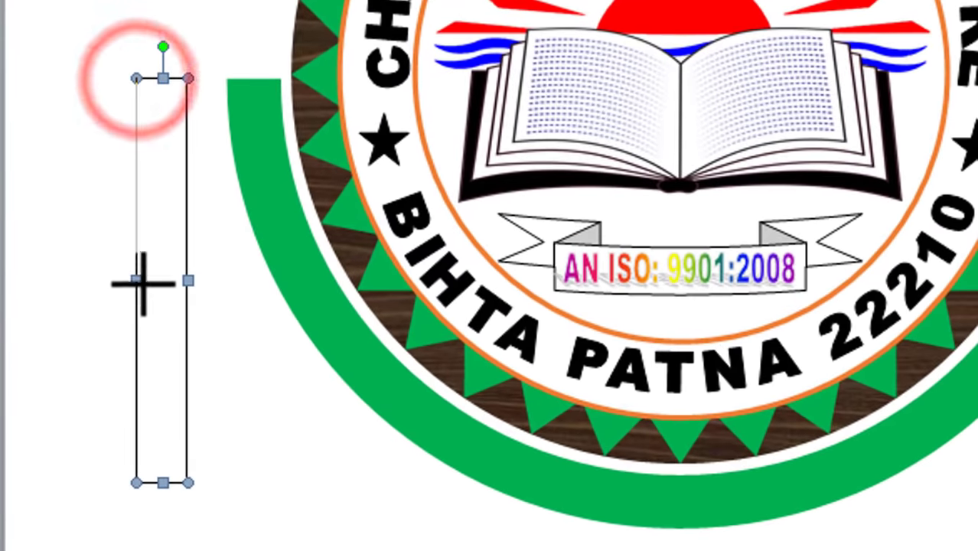
pyautogui.click(136, 483)
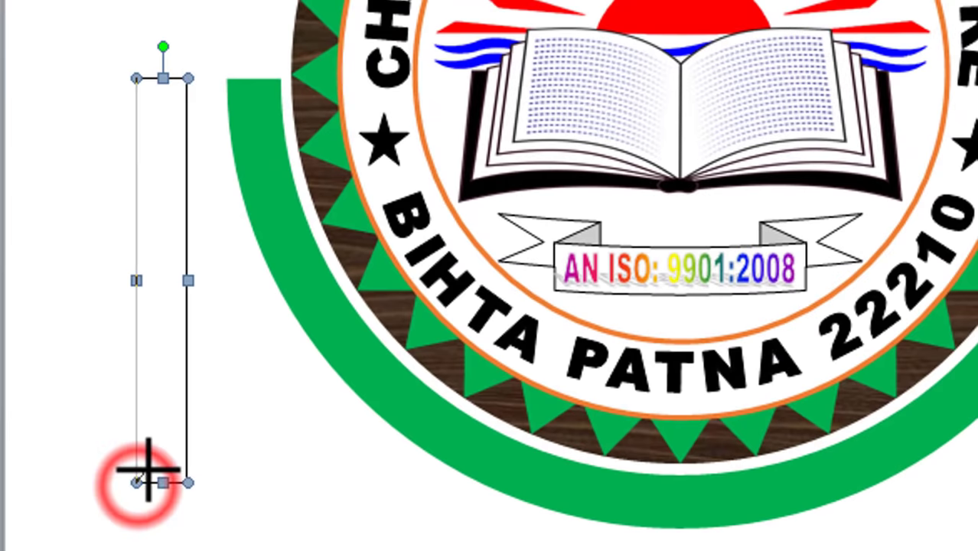
pyautogui.click(161, 427)
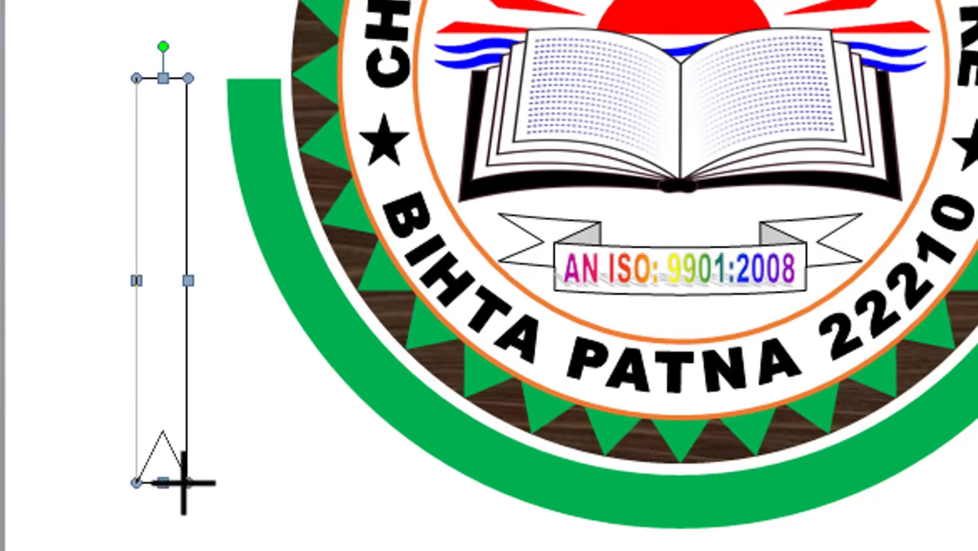
pyautogui.click(186, 483)
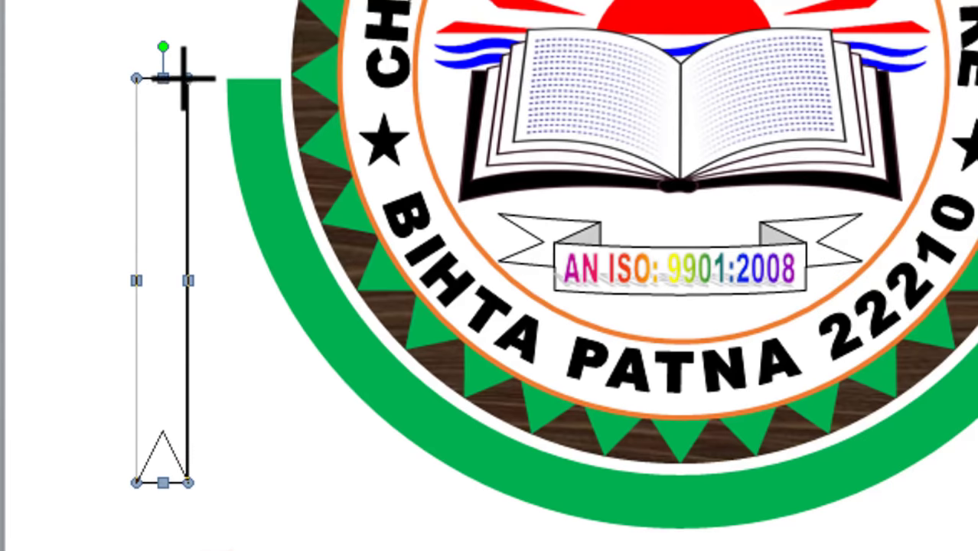
pyautogui.click(187, 78)
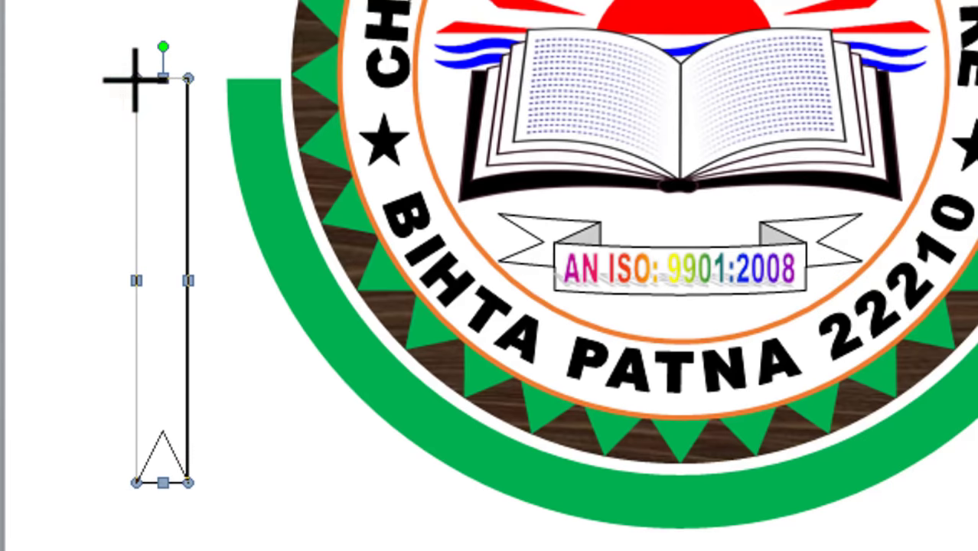
pyautogui.click(137, 78)
# Delete the guide rectangle and set the notched tail at the green arc's left end.
pyautogui.keyDown('ctrl'); pyautogui.moveTo(163, 215); pyautogui.dragTo(242, 318); pyautogui.keyUp('ctrl')
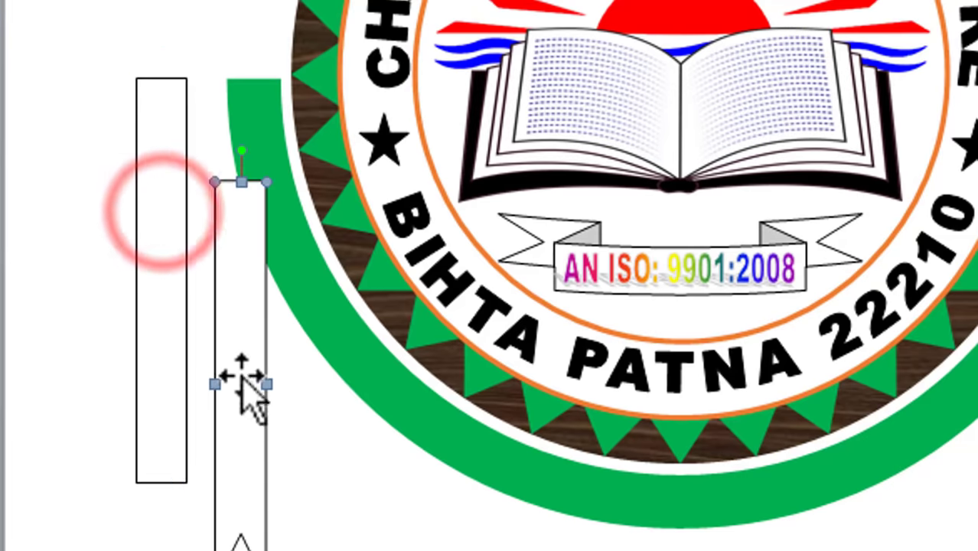
pyautogui.click(163, 393)
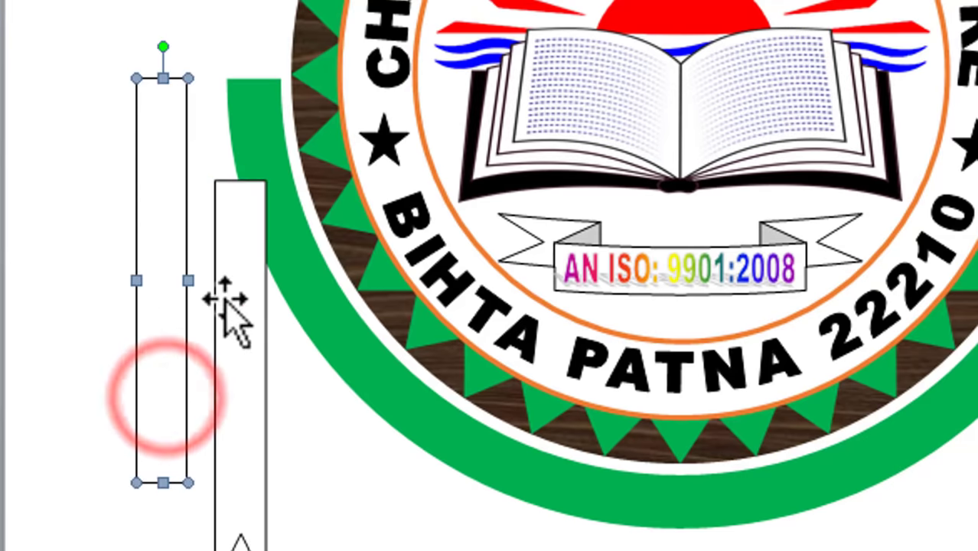
pyautogui.press('Delete')
pyautogui.scroll(3, 221, 306)
pyautogui.scroll(-3, 348, 406)
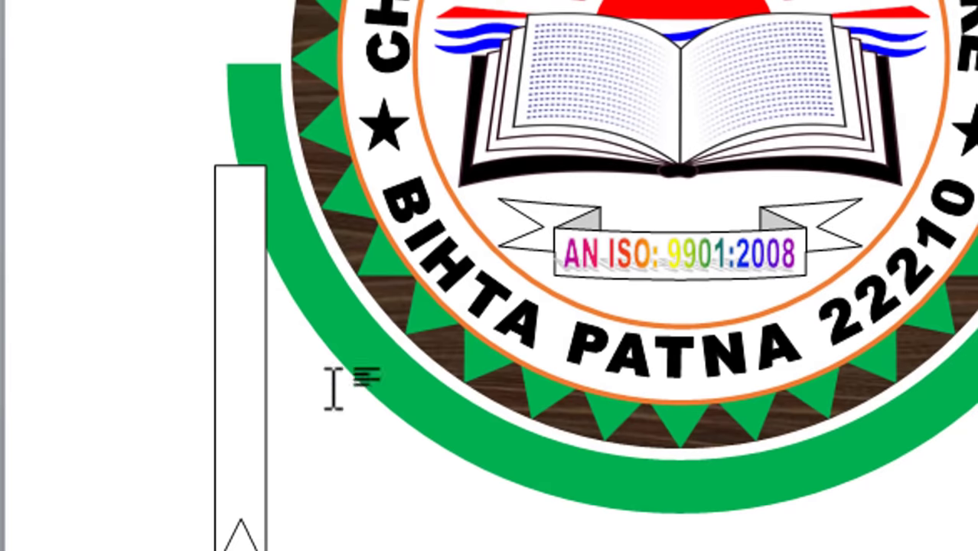
pyautogui.moveTo(240, 314); pyautogui.dragTo(253, 216)
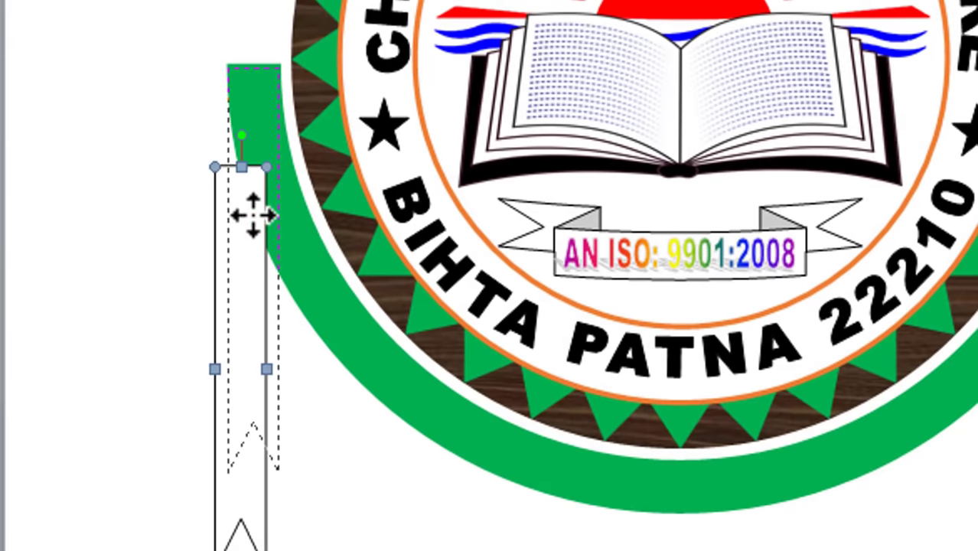
pyautogui.moveTo(253, 216); pyautogui.dragTo(251, 218)
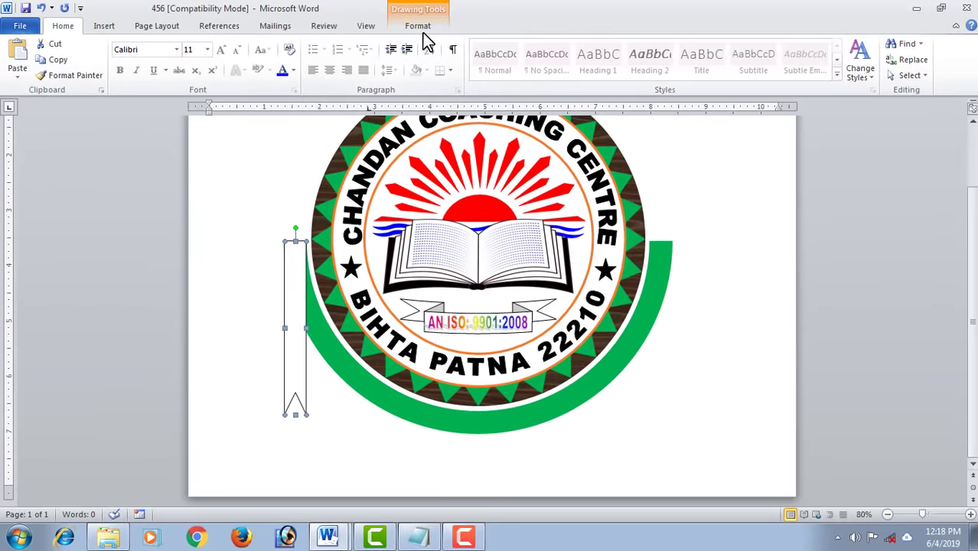
# Make the left tail dark green with no outline and send it behind the green arc.
pyautogui.click(423, 31)
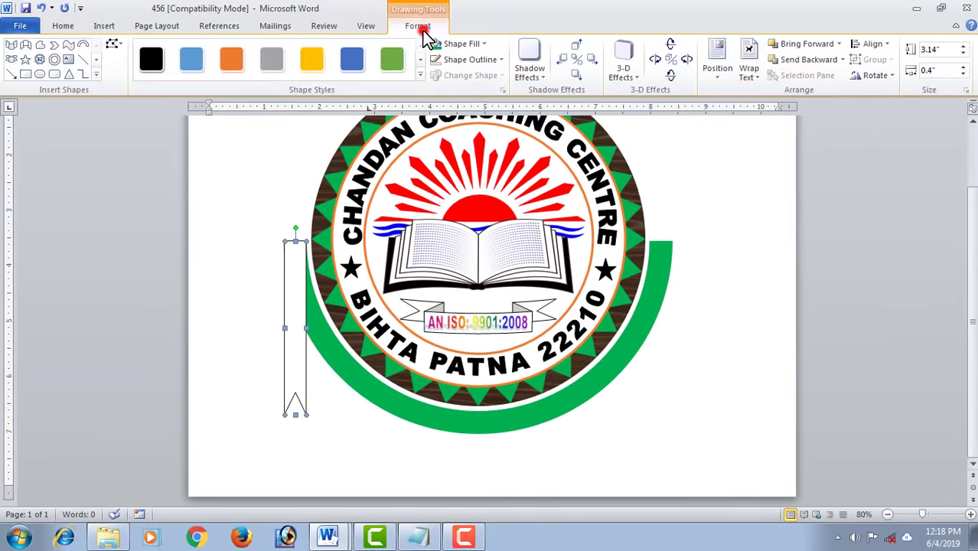
pyautogui.click(484, 43)
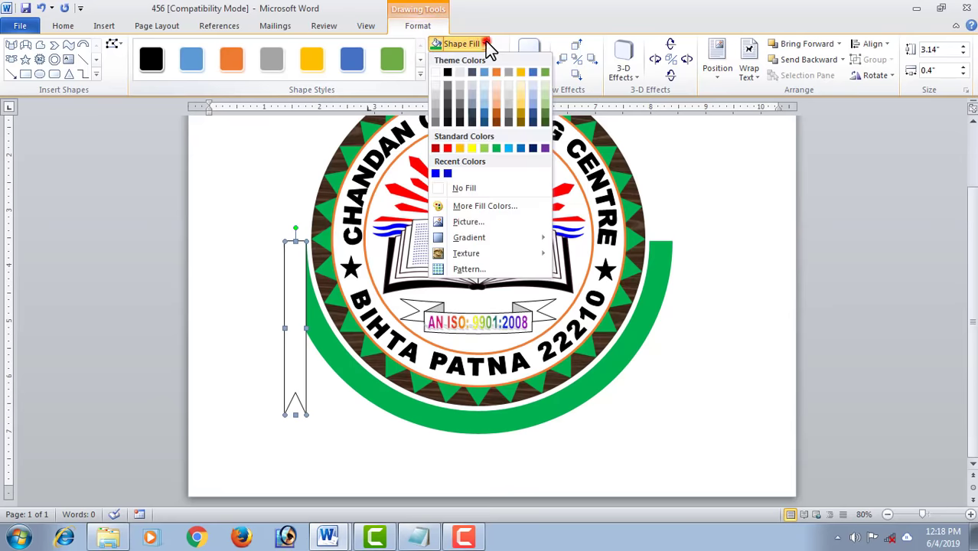
pyautogui.click(545, 121)
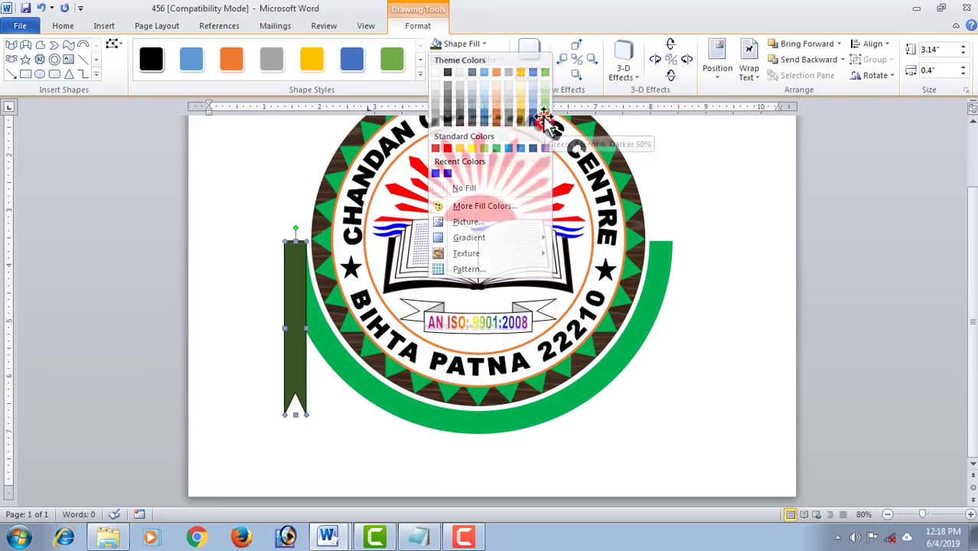
pyautogui.click(475, 61)
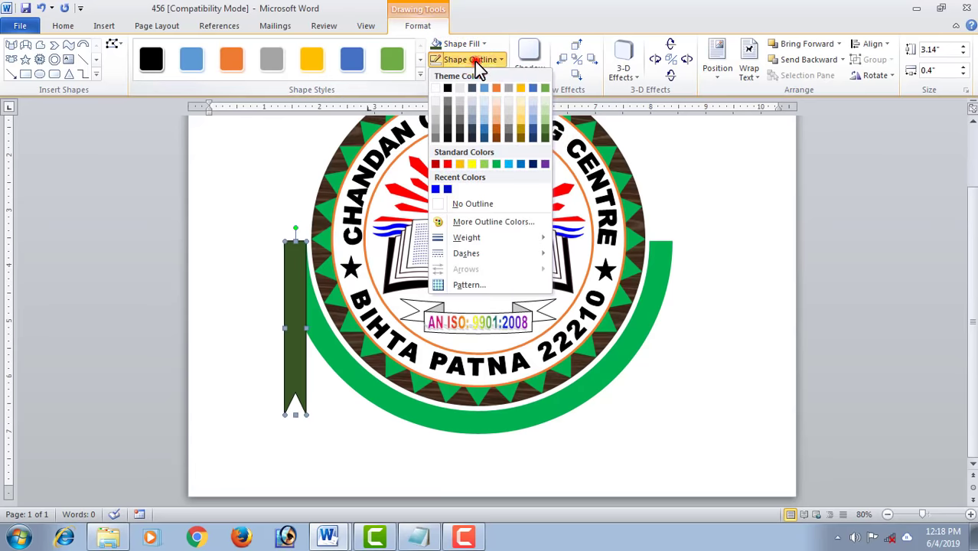
pyautogui.click(476, 205)
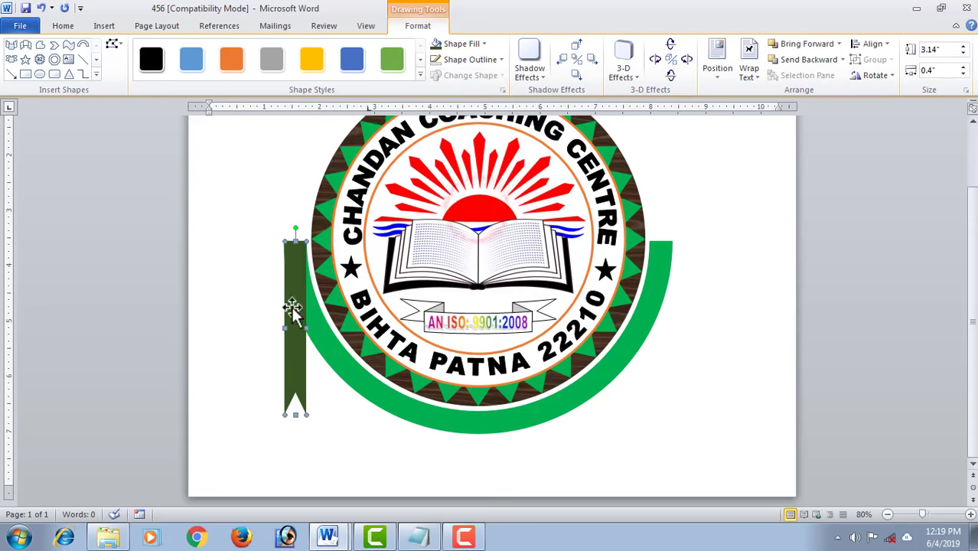
pyautogui.click(817, 63)
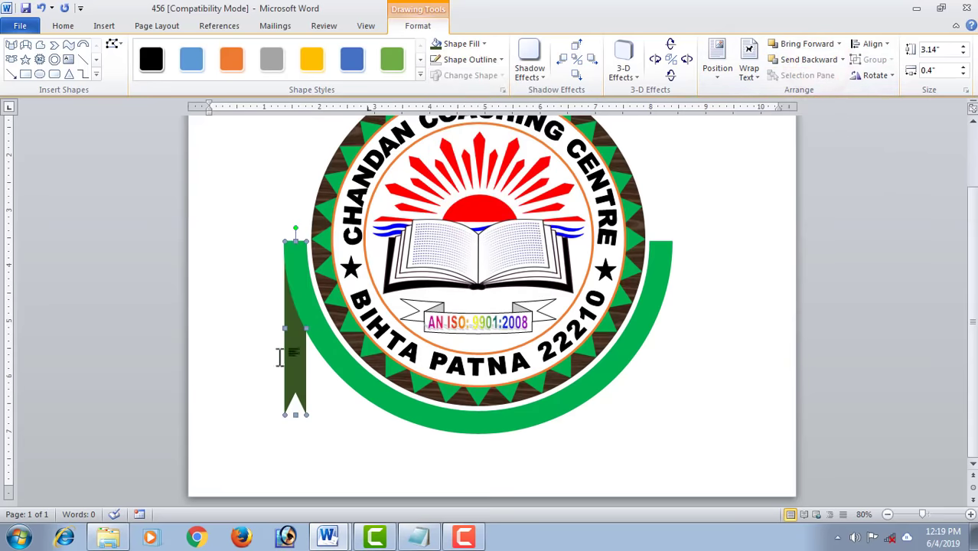
# Copy the left dark green tail to the arc's right end and send it behind the arc.
pyautogui.press('ctrl')
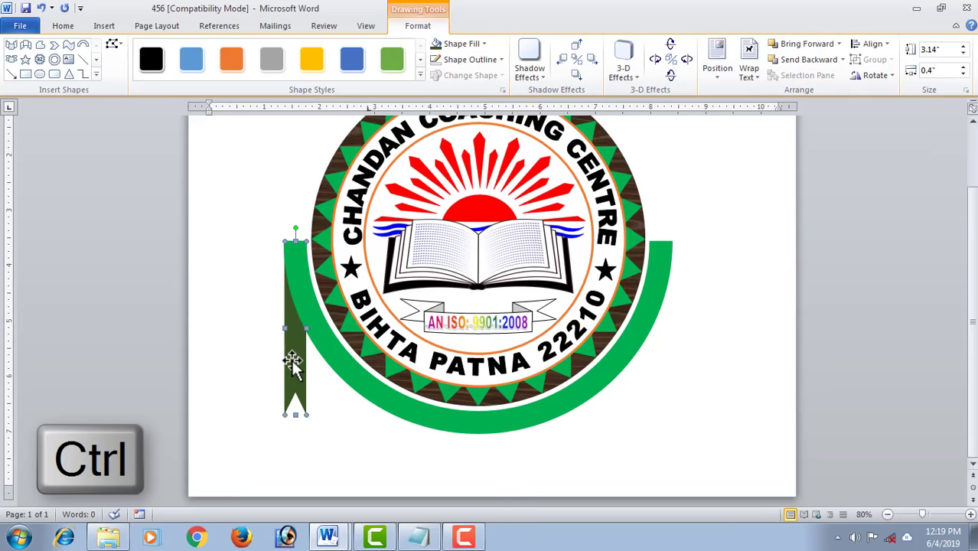
pyautogui.moveTo(414, 371); pyautogui.dragTo(663, 371)
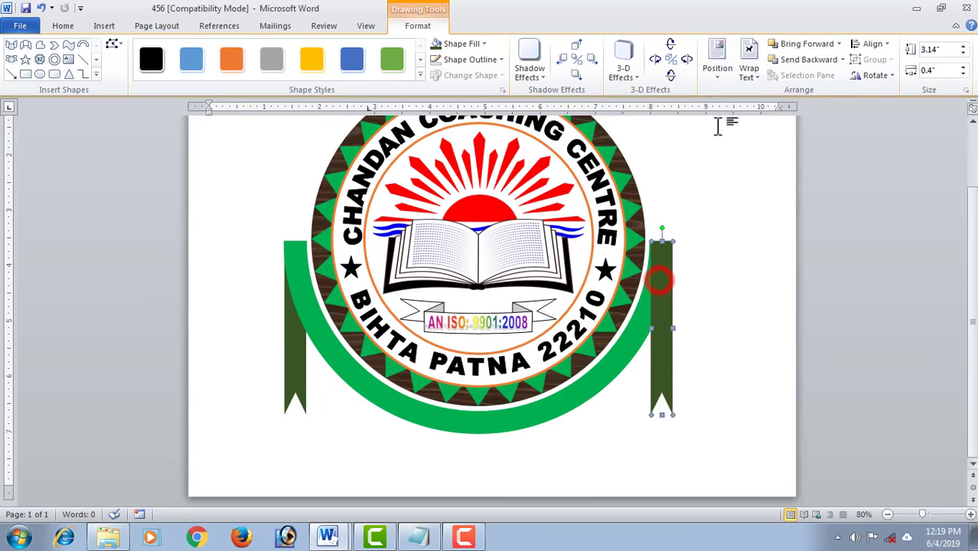
pyautogui.click(806, 62)
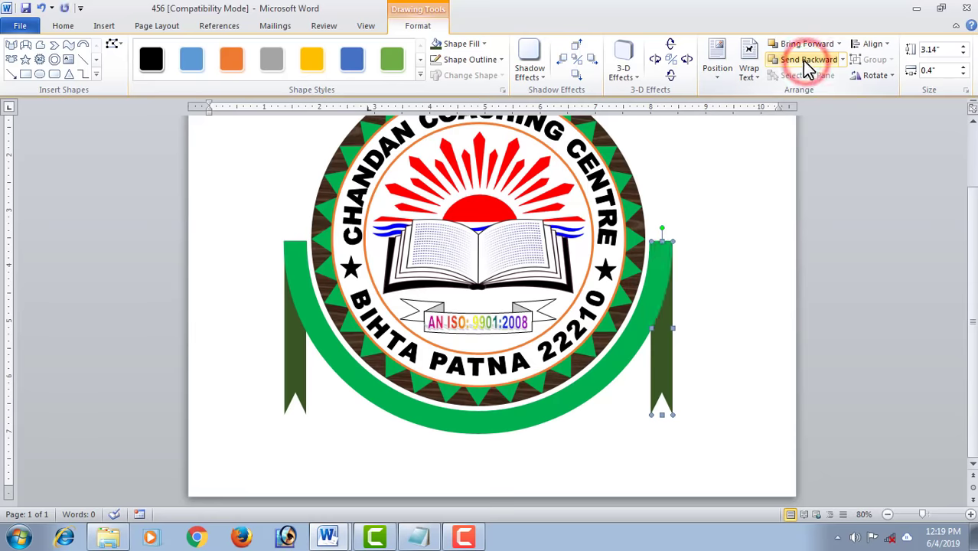
pyautogui.click(699, 322)
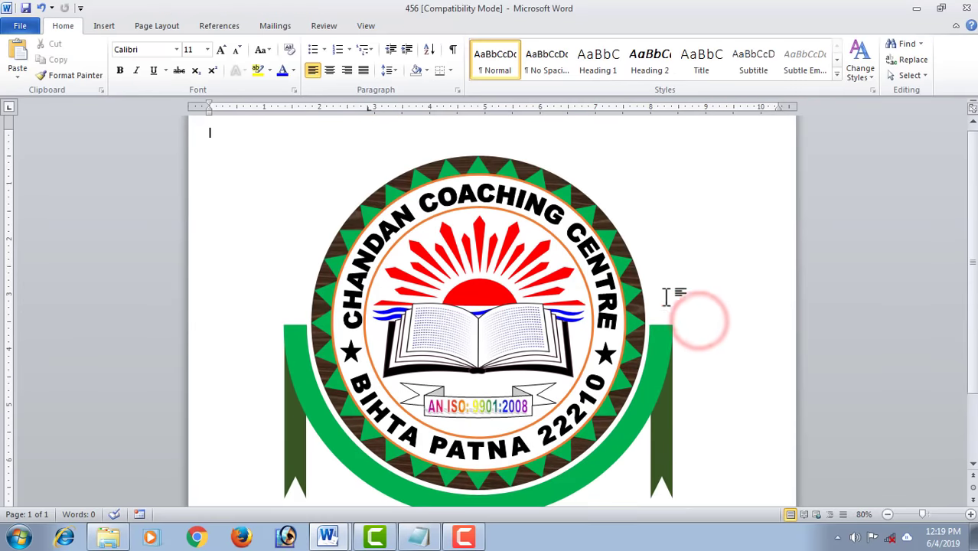
# Zoom to One Page to view the full badge with both ribbon tails.
pyautogui.click(365, 25)
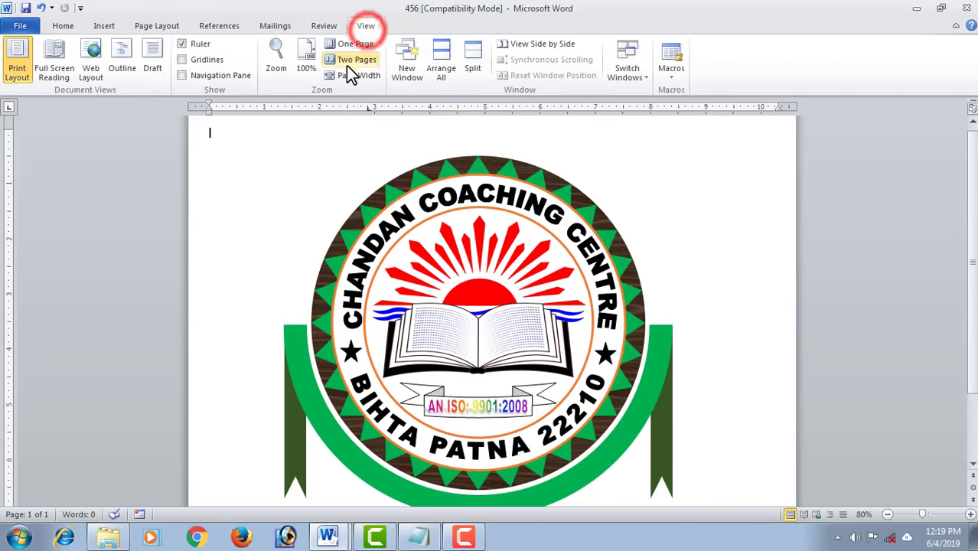
pyautogui.click(354, 44)
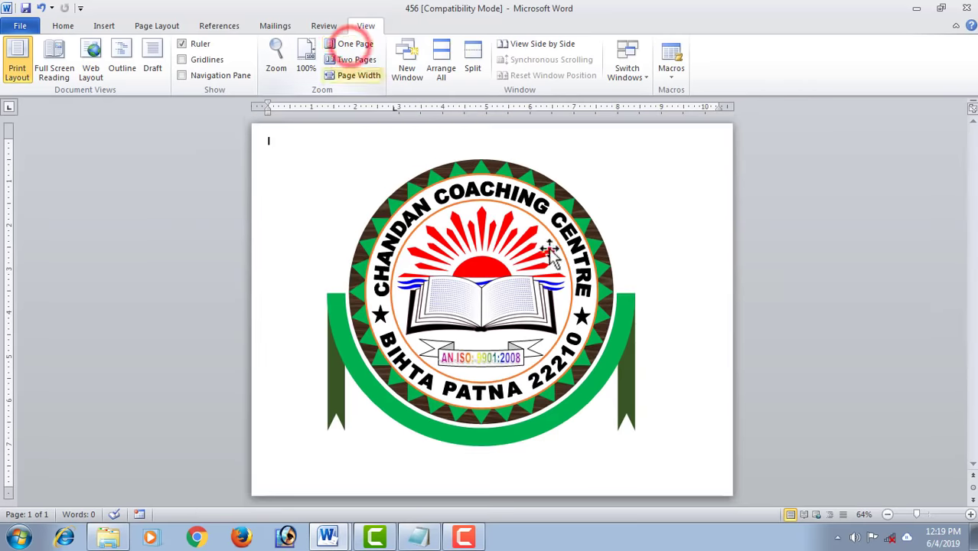